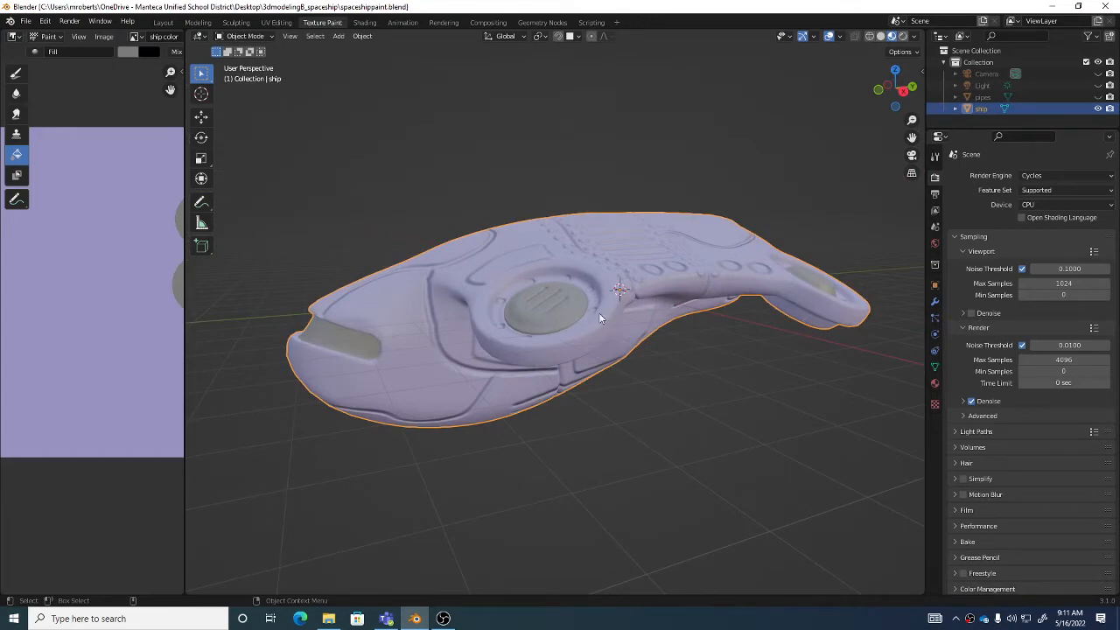
# - Display the ship's material settings and save the ship color texture image
pyautogui.moveTo(618, 293); pyautogui.dragTo(573, 402, button='middle')
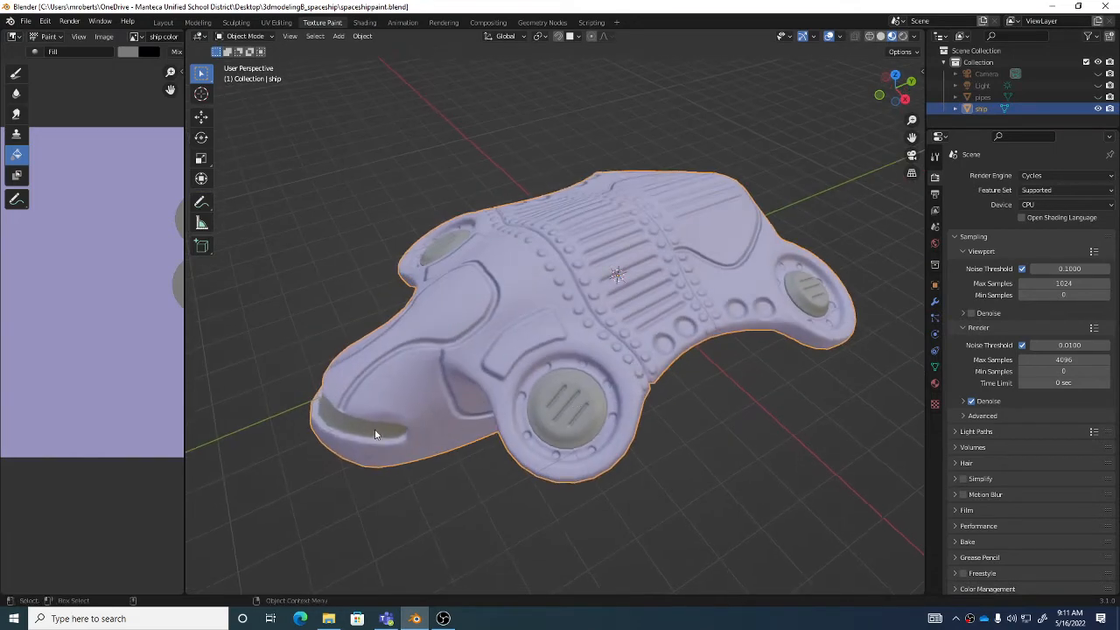
pyautogui.moveTo(375, 434); pyautogui.dragTo(648, 400, button='middle')
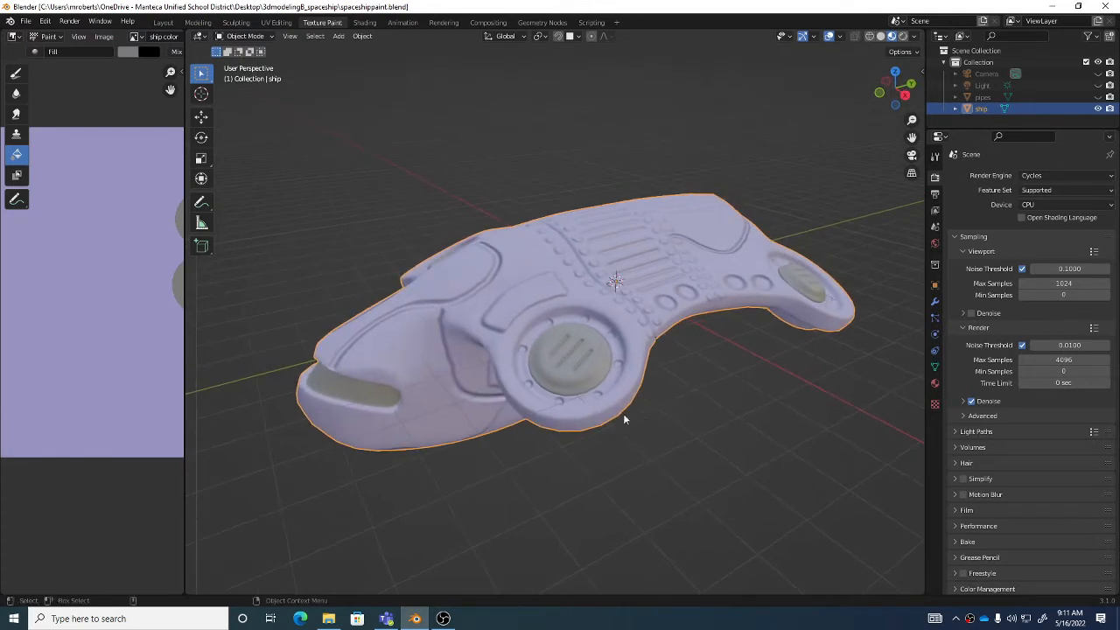
pyautogui.click(935, 382)
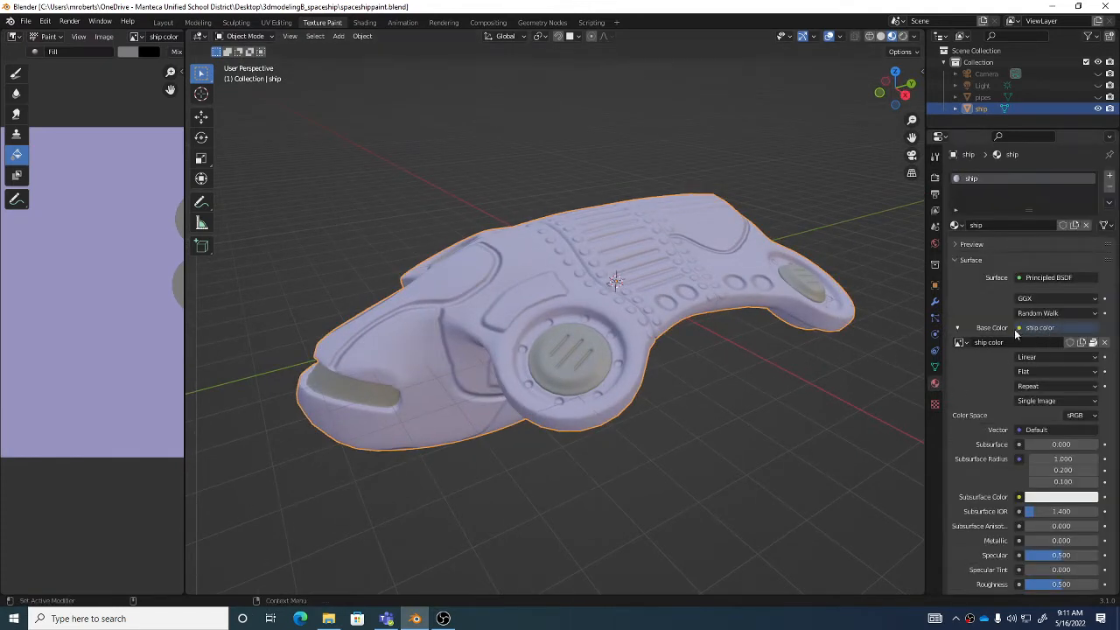
pyautogui.click(103, 36)
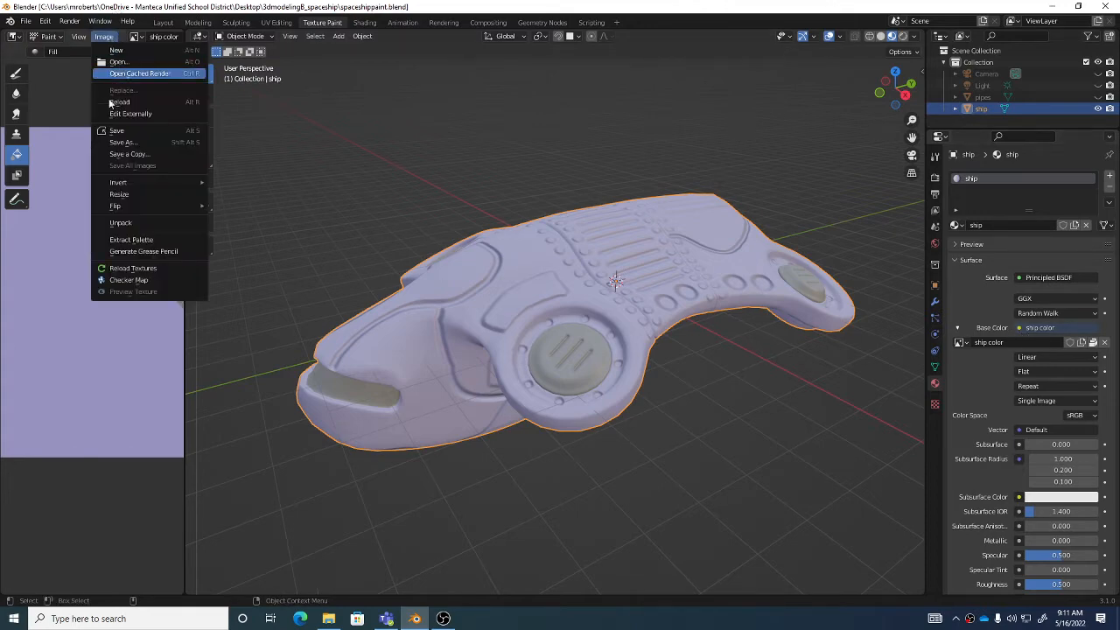
pyautogui.click(160, 131)
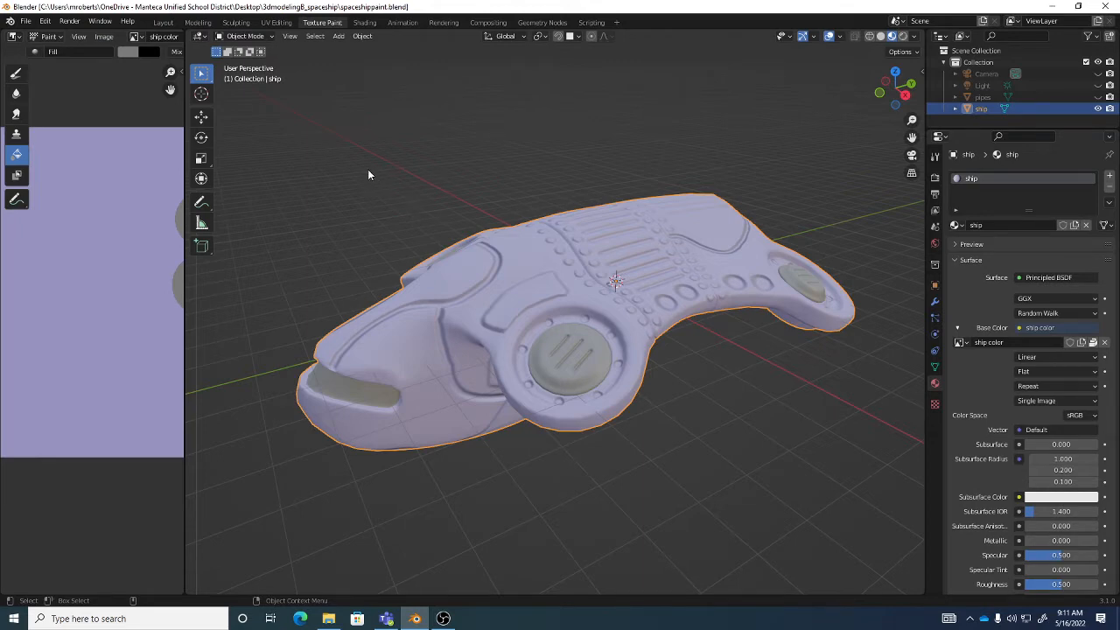
pyautogui.click(26, 21)
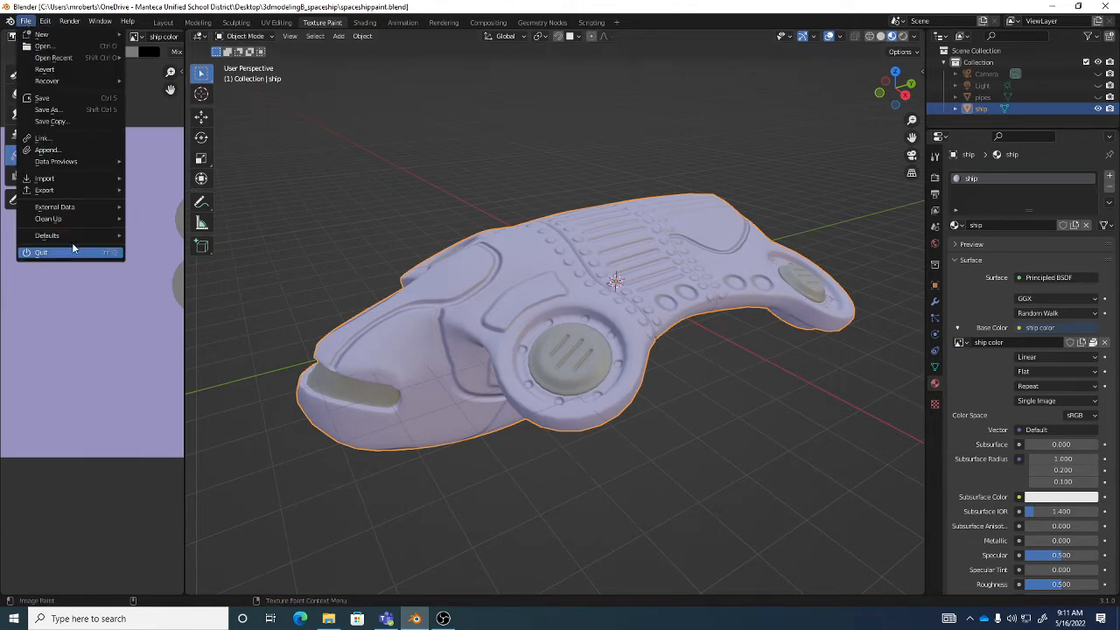
pyautogui.moveTo(68, 209)
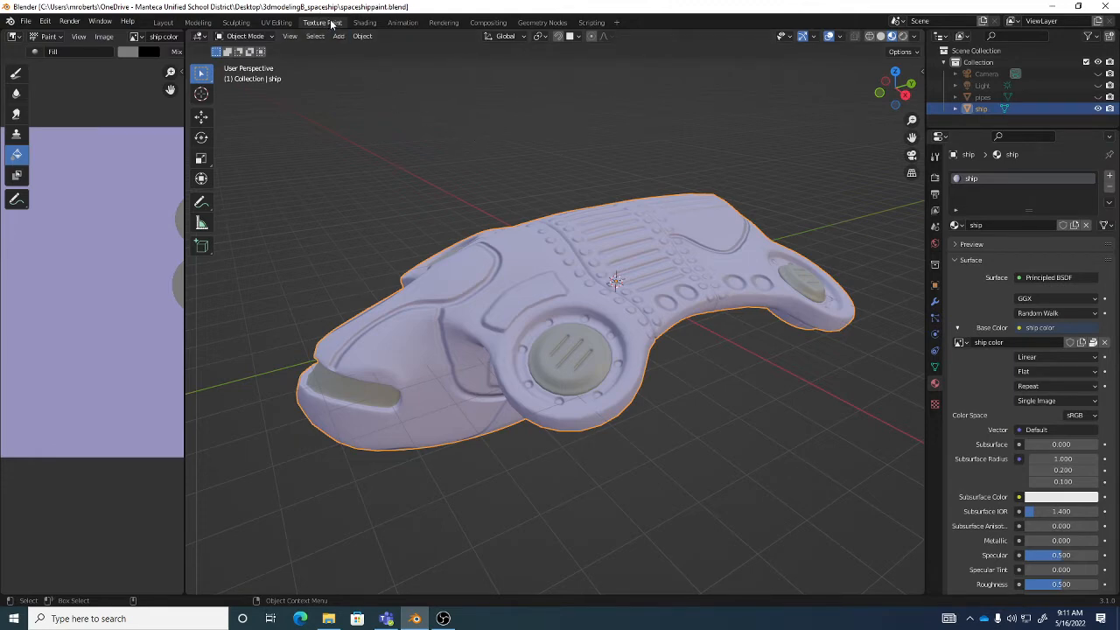
# - Switch the ship to Texture Paint mode and make ship color the active texture slot
pyautogui.click(270, 38)
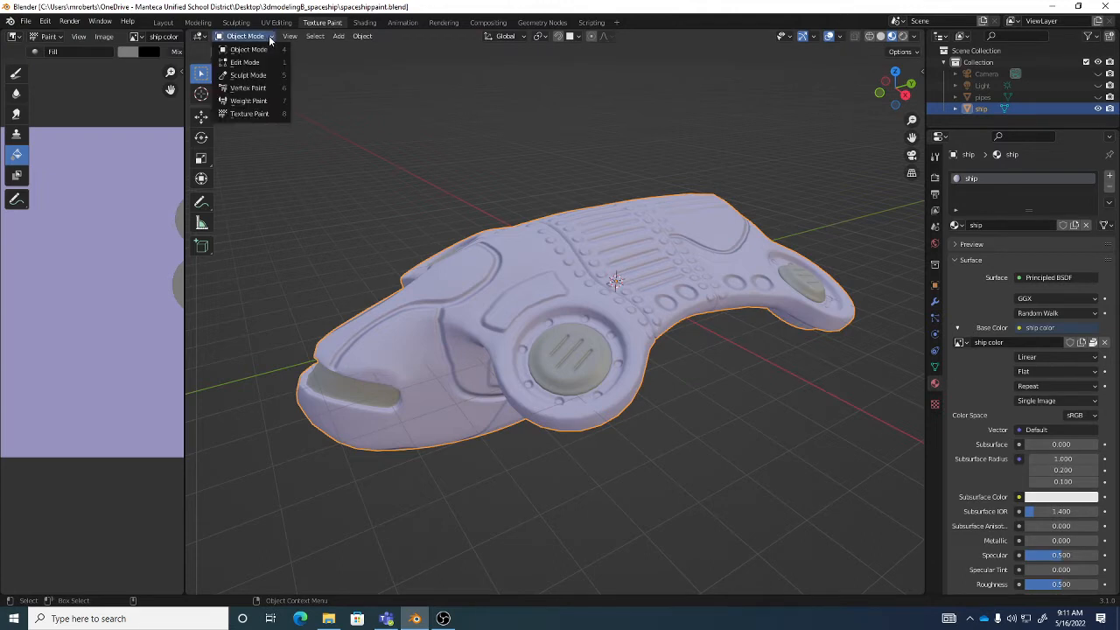
pyautogui.click(249, 113)
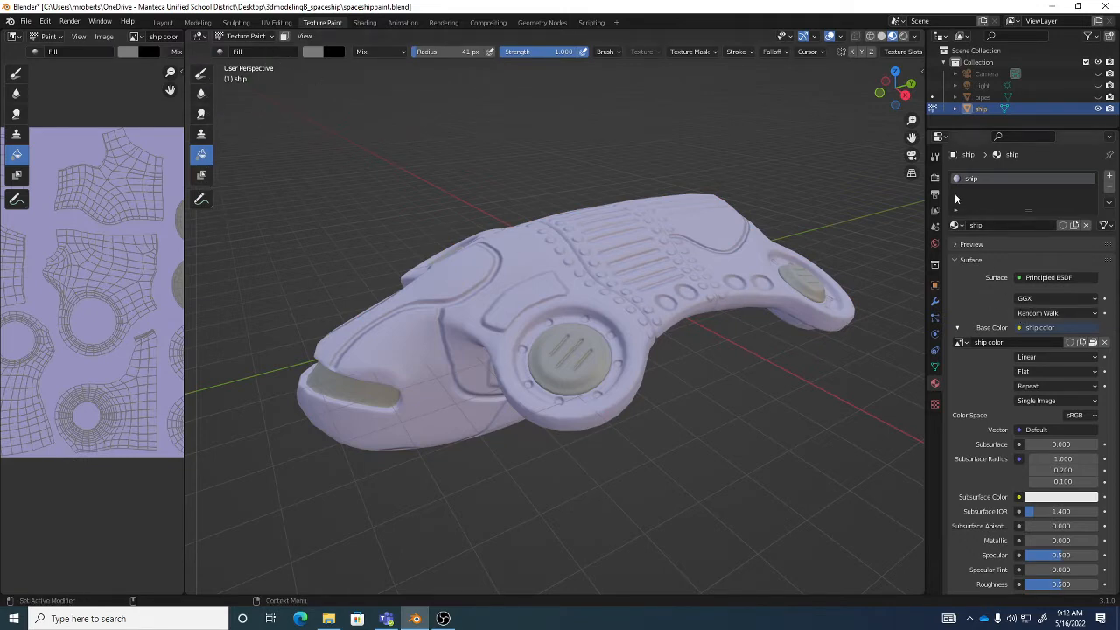
pyautogui.click(934, 157)
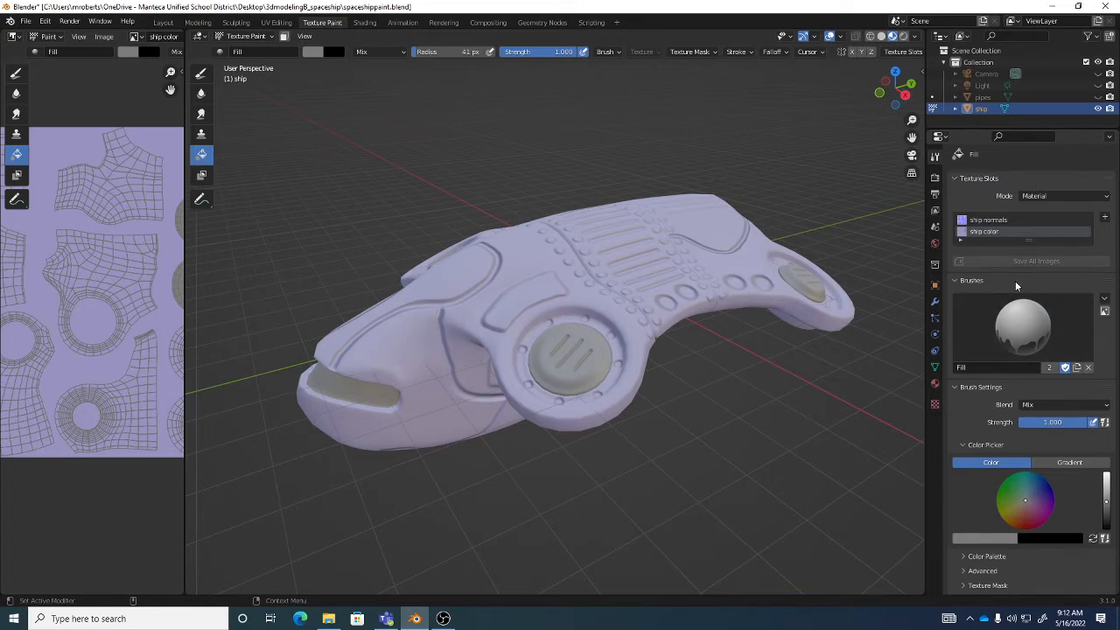
pyautogui.click(988, 221)
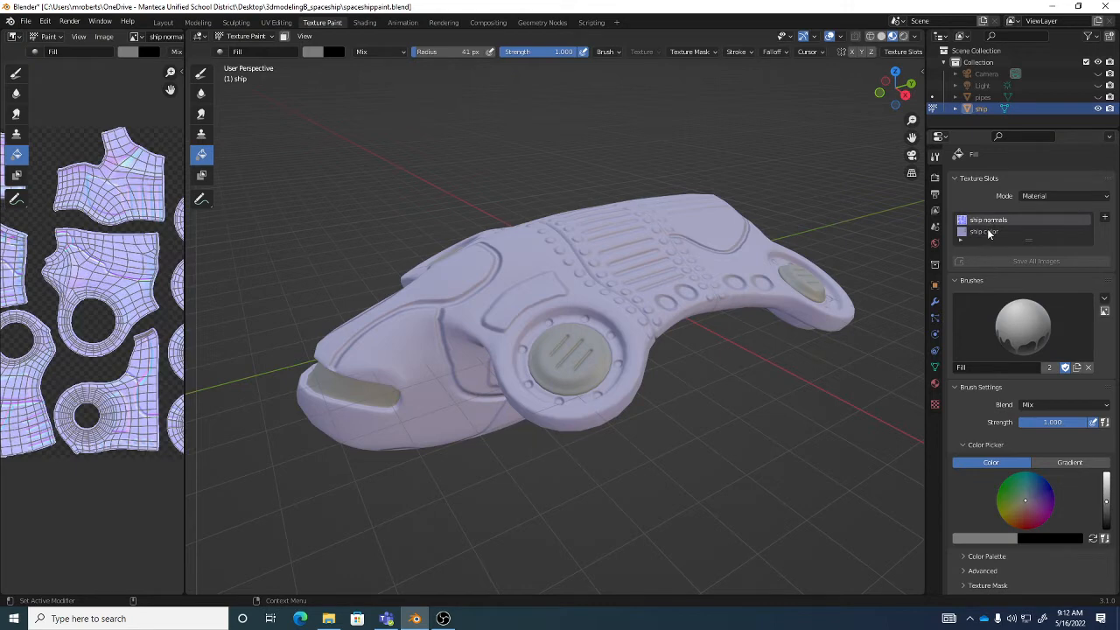
pyautogui.click(989, 232)
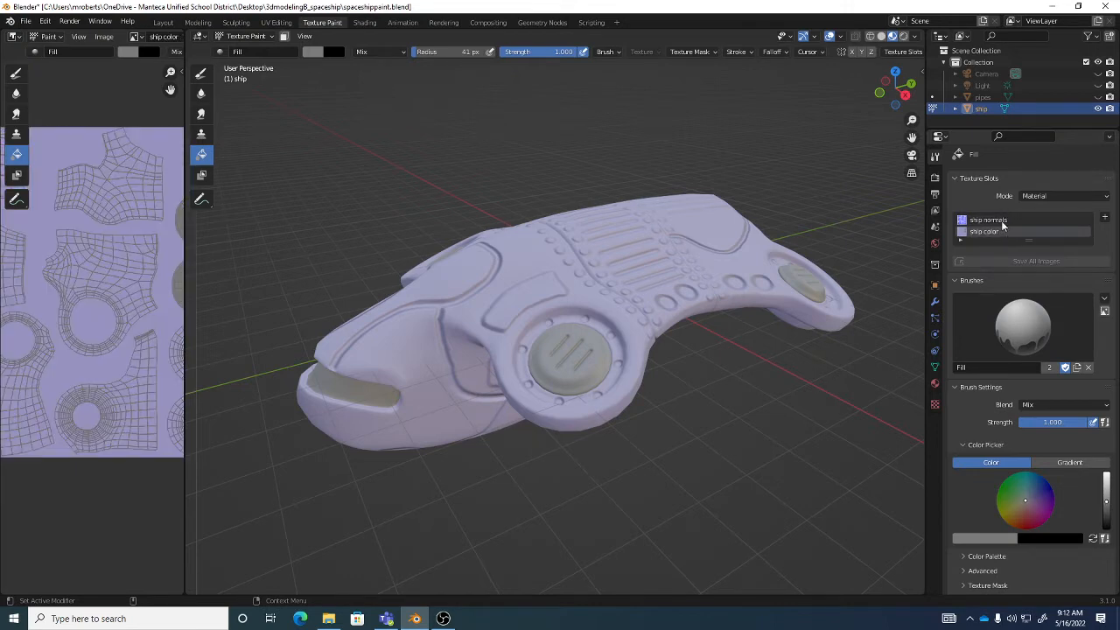
pyautogui.click(996, 221)
pyautogui.click(997, 232)
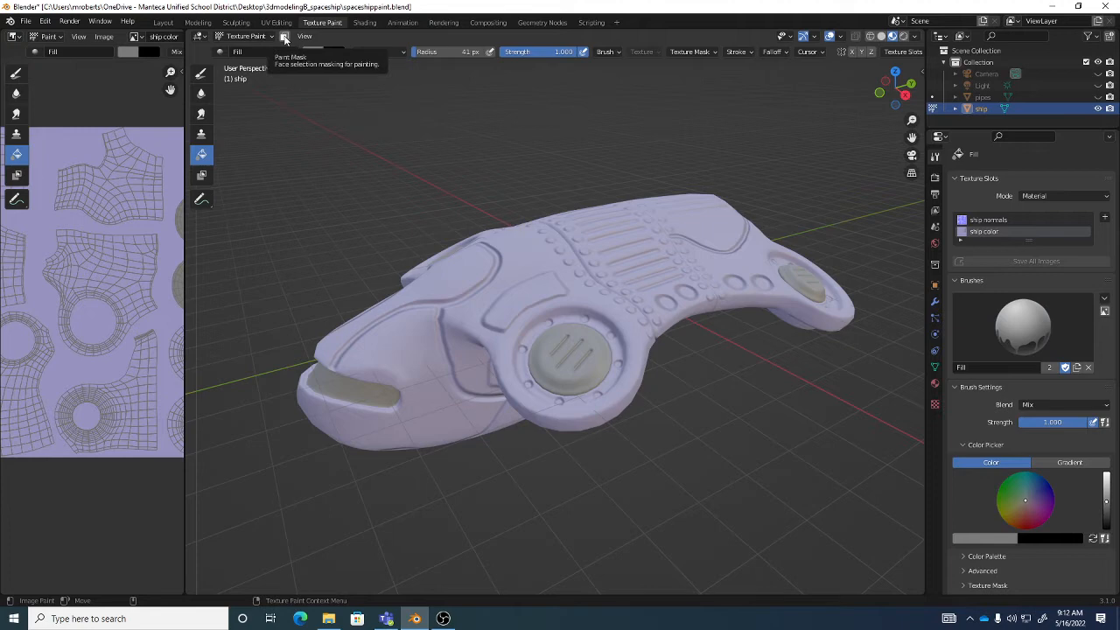
# - Put the ship in Edit Mode with its underside in view, ready for selecting faces
pyautogui.moveTo(592, 383)
pyautogui.mouseDown(button='middle')
pyautogui.moveTo(643, 289)
pyautogui.moveTo(683, 267)
pyautogui.moveTo(600, 290)
pyautogui.moveTo(622, 312)
pyautogui.moveTo(605, 297)
pyautogui.moveTo(604, 310)
pyautogui.moveTo(614, 299)
pyautogui.mouseUp(button='middle')
pyautogui.press('Tab')
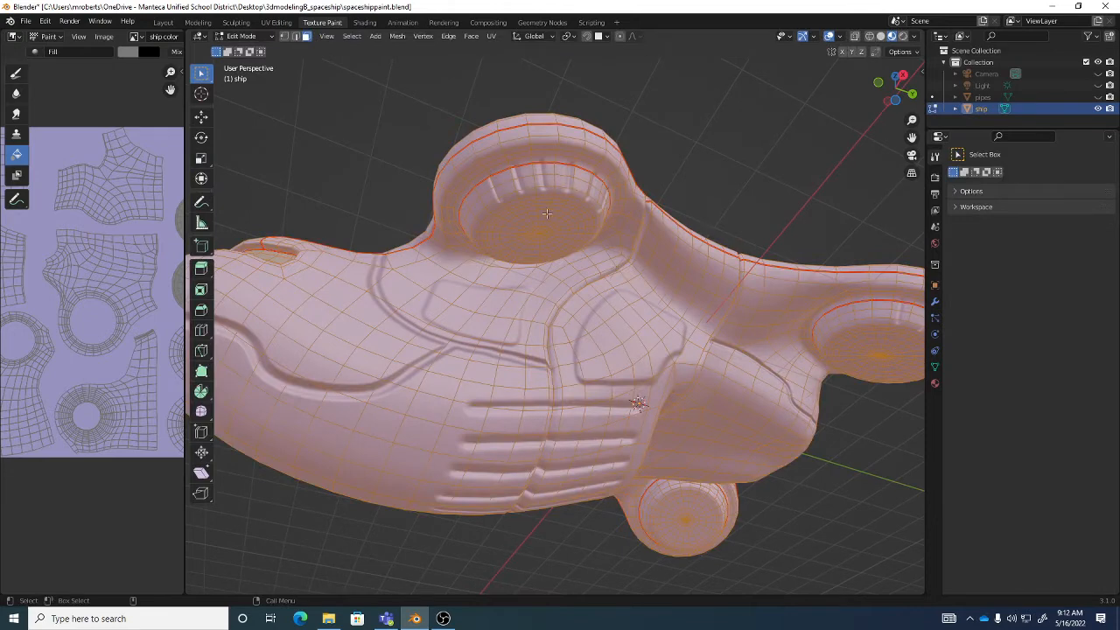
pyautogui.click(265, 37)
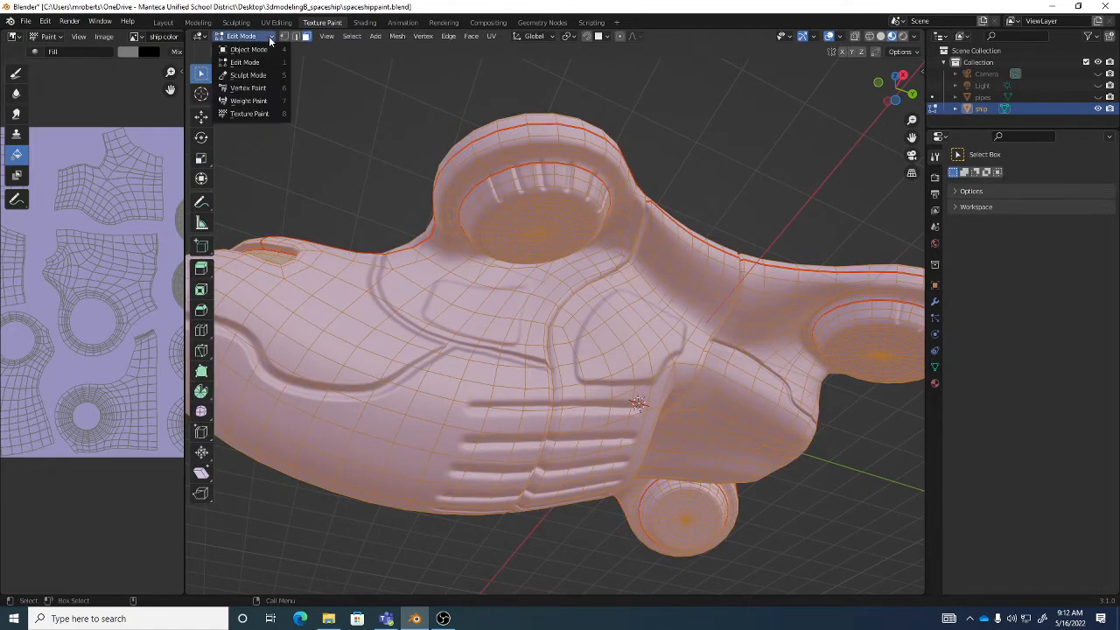
pyautogui.click(272, 63)
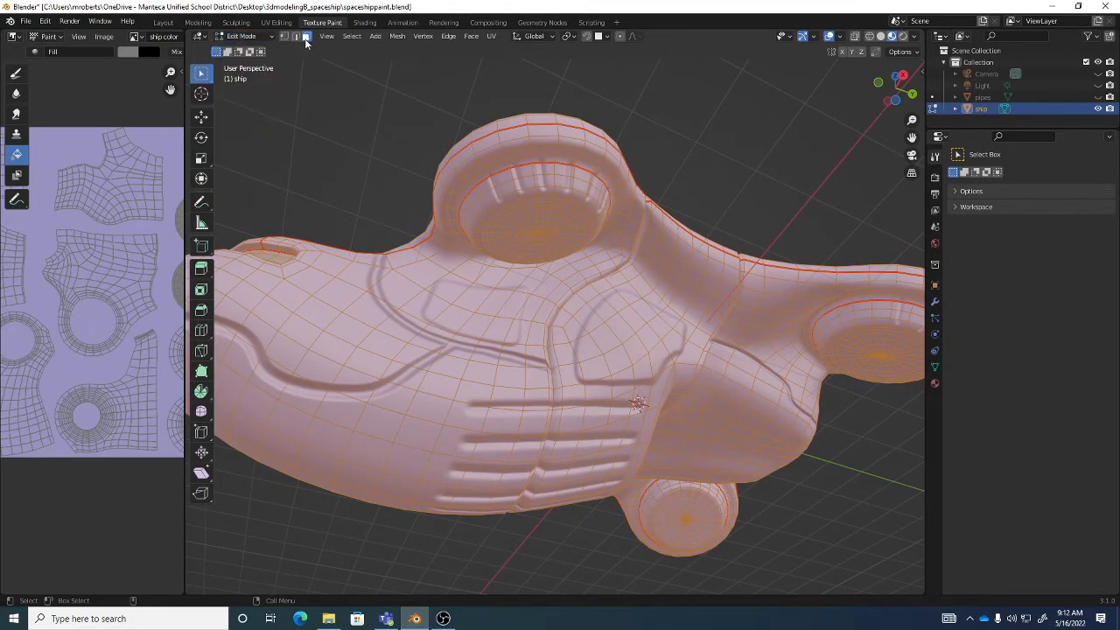
# - Circle-select a patch of faces at the center of the large round recess on the ship's underside
pyautogui.moveTo(574, 227); pyautogui.dragTo(548, 218, button='middle')
pyautogui.scroll(1, 569, 216)
pyautogui.scroll(2, 569, 215)
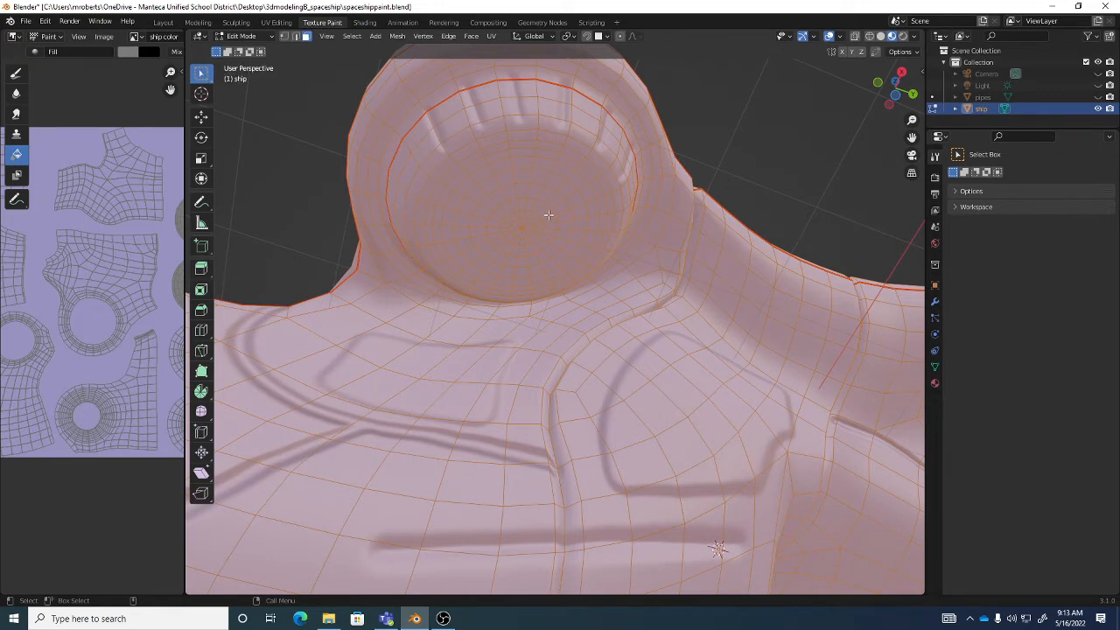
pyautogui.press('w')
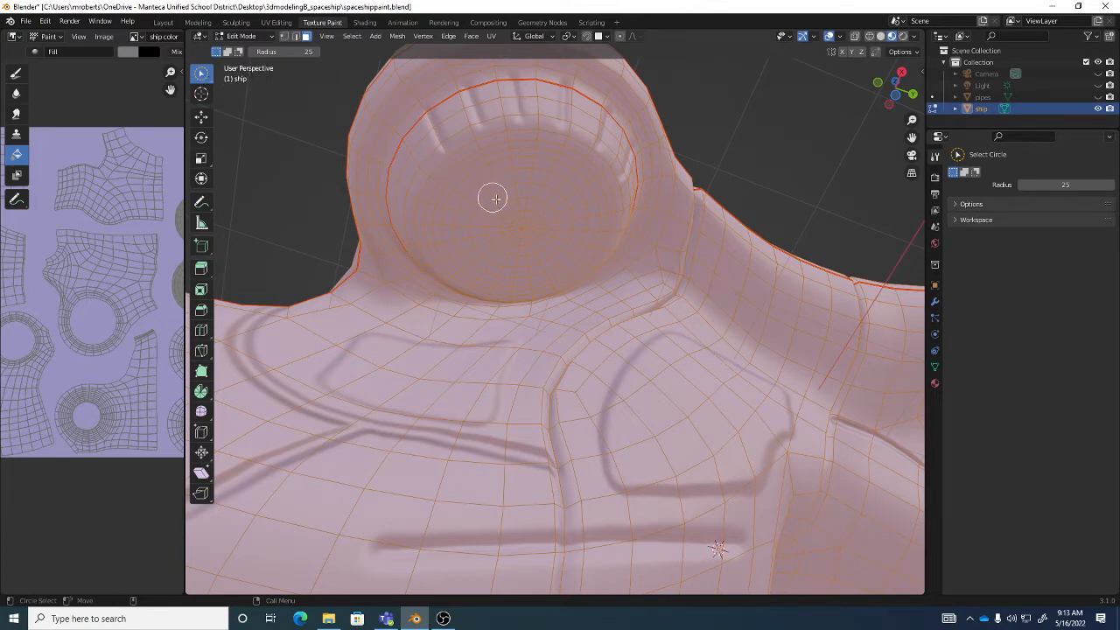
pyautogui.moveTo(524, 229); pyautogui.dragTo(521, 219, button='middle')
pyautogui.click(520, 218)
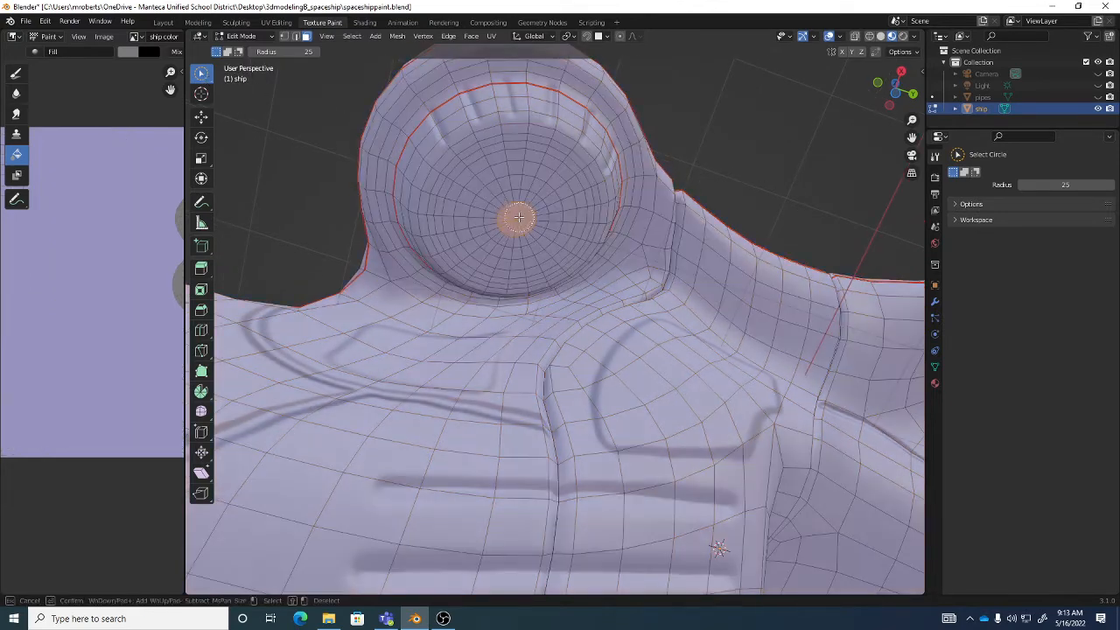
pyautogui.moveTo(519, 217)
pyautogui.mouseDown()
pyautogui.moveTo(498, 203)
pyautogui.moveTo(526, 232)
pyautogui.moveTo(491, 194)
pyautogui.moveTo(533, 220)
pyautogui.moveTo(546, 207)
pyautogui.mouseUp()
pyautogui.moveTo(565, 213); pyautogui.dragTo(455, 185, button='middle')
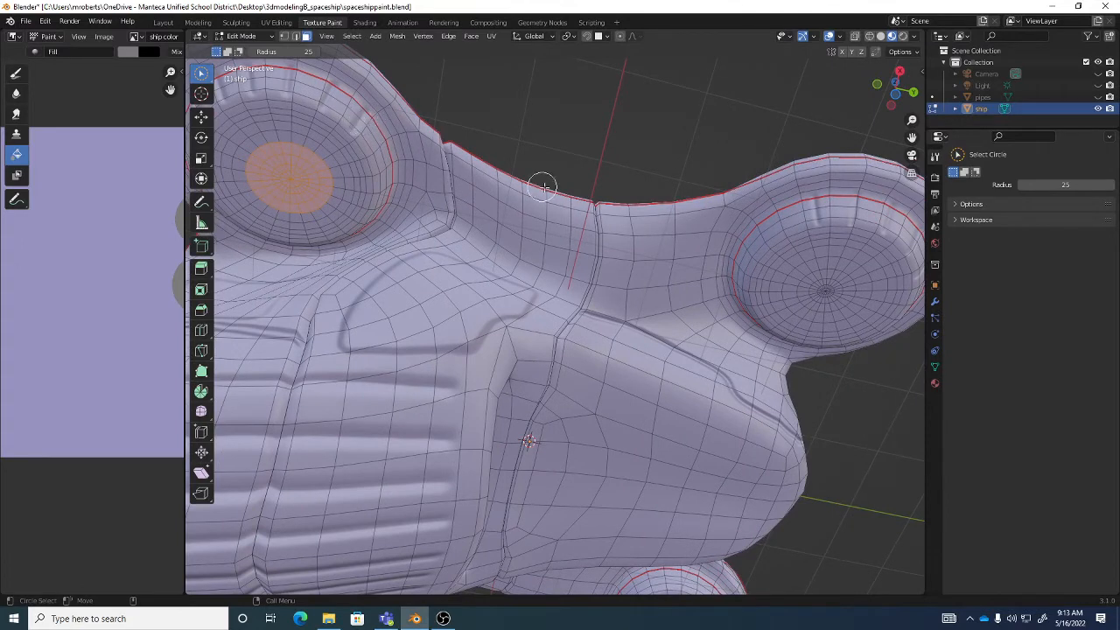
pyautogui.moveTo(649, 254); pyautogui.dragTo(554, 229, button='middle')
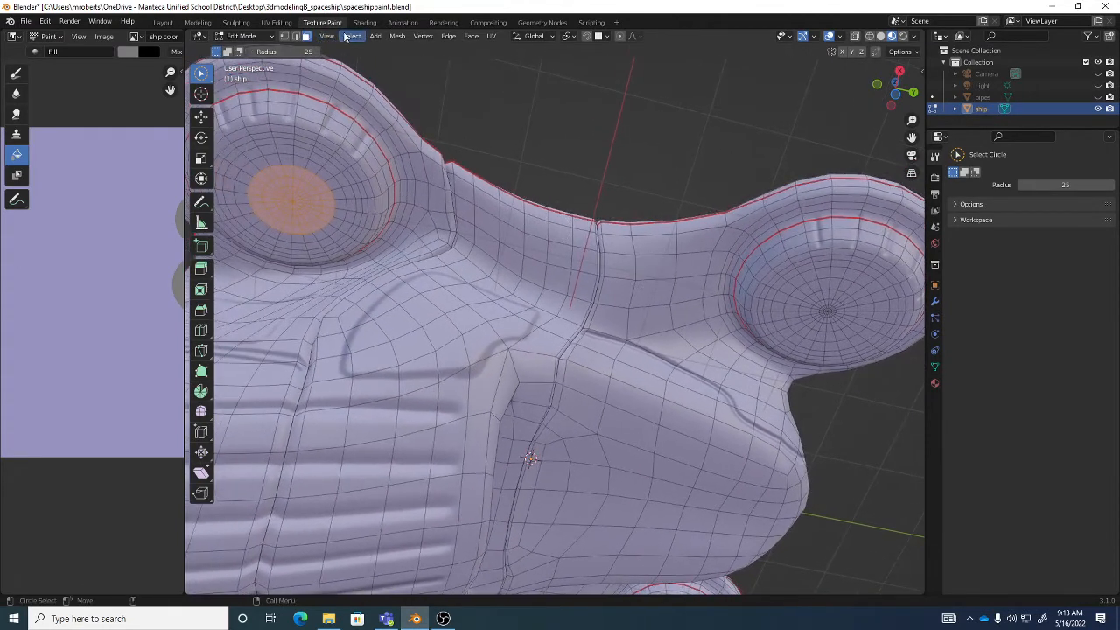
# - Using edge selection, select the edge loop inside the round recess's rim and apply Select Loop Inner-Region
pyautogui.click(352, 36)
pyautogui.moveTo(388, 248)
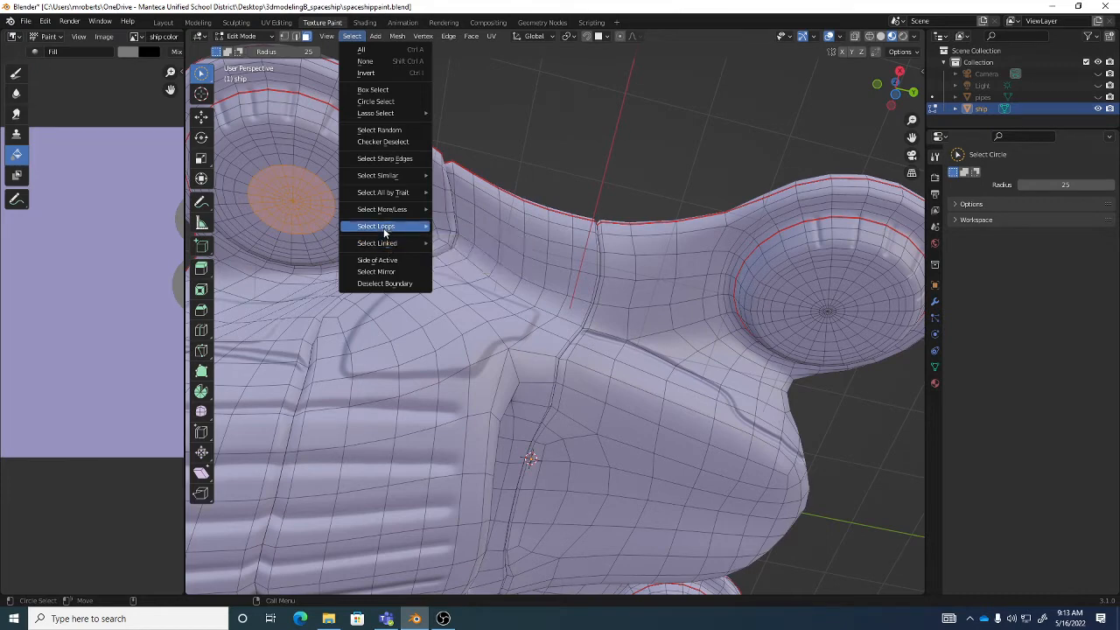
pyautogui.moveTo(384, 227)
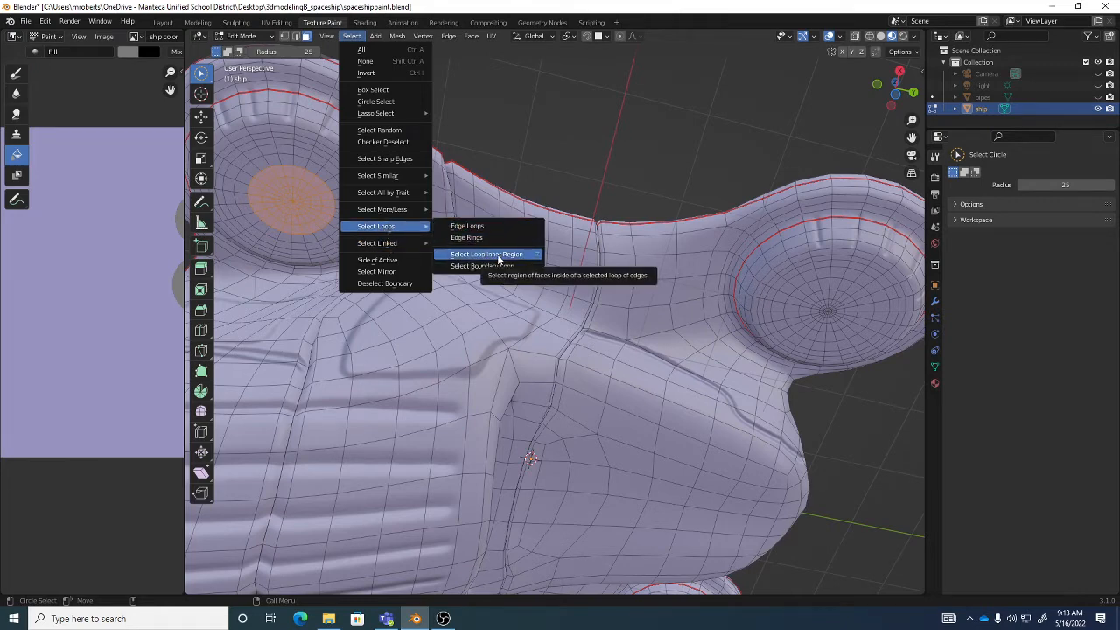
pyautogui.click(572, 163)
pyautogui.press('2')
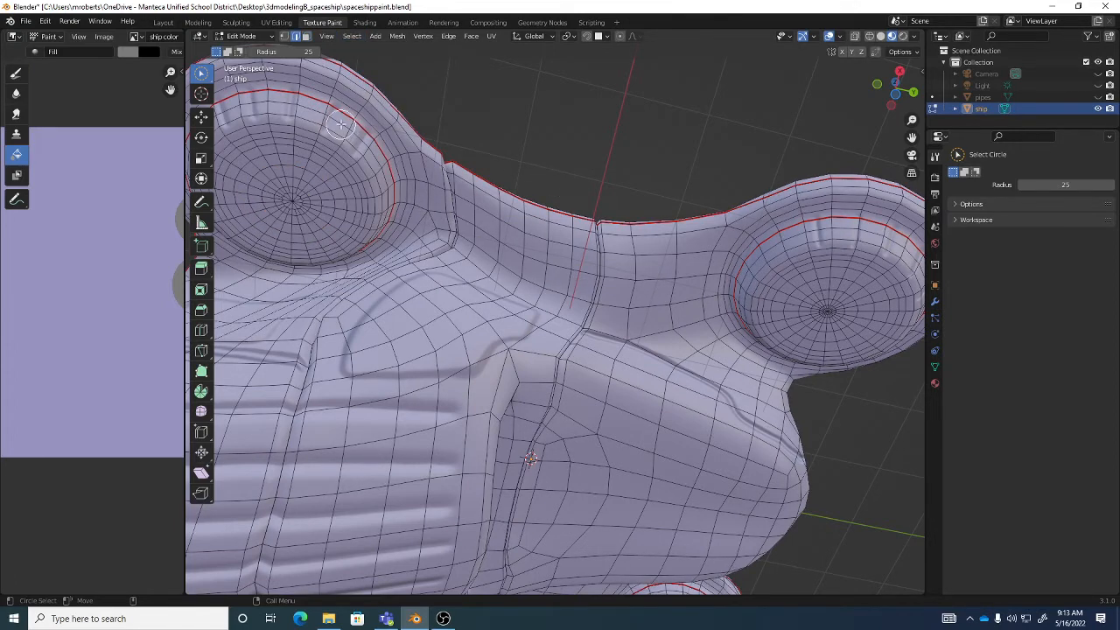
pyautogui.press('w')
pyautogui.press('w')
pyautogui.press('w')
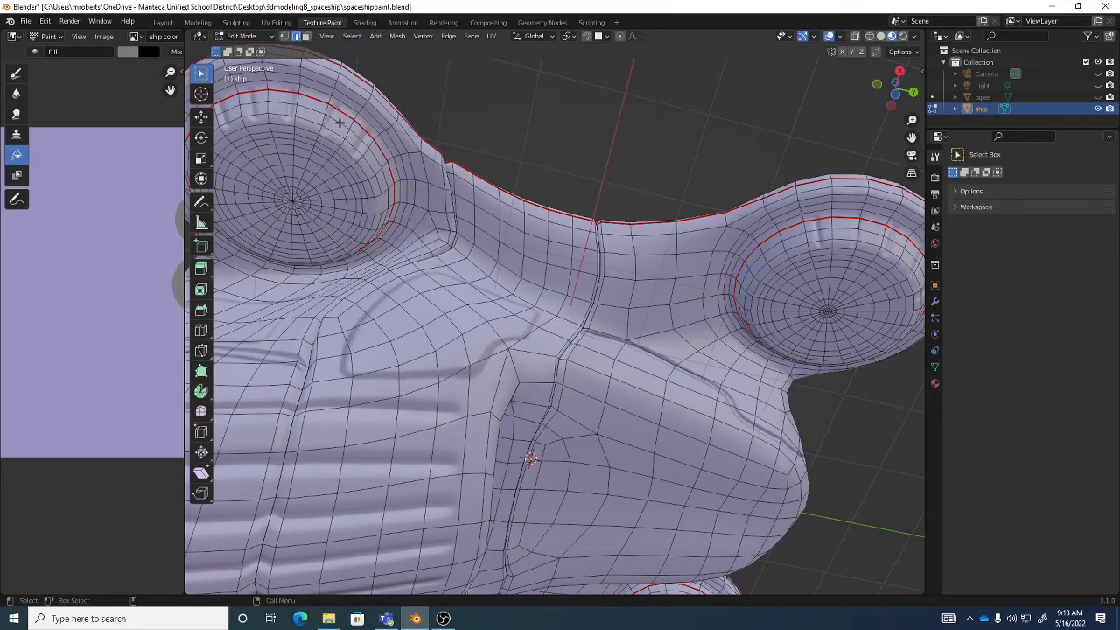
pyautogui.keyDown('alt'); pyautogui.click(341, 124); pyautogui.keyUp('alt')
pyautogui.keyDown('shift'); pyautogui.moveTo(354, 134); pyautogui.dragTo(372, 145, button='middle'); pyautogui.keyUp('shift')
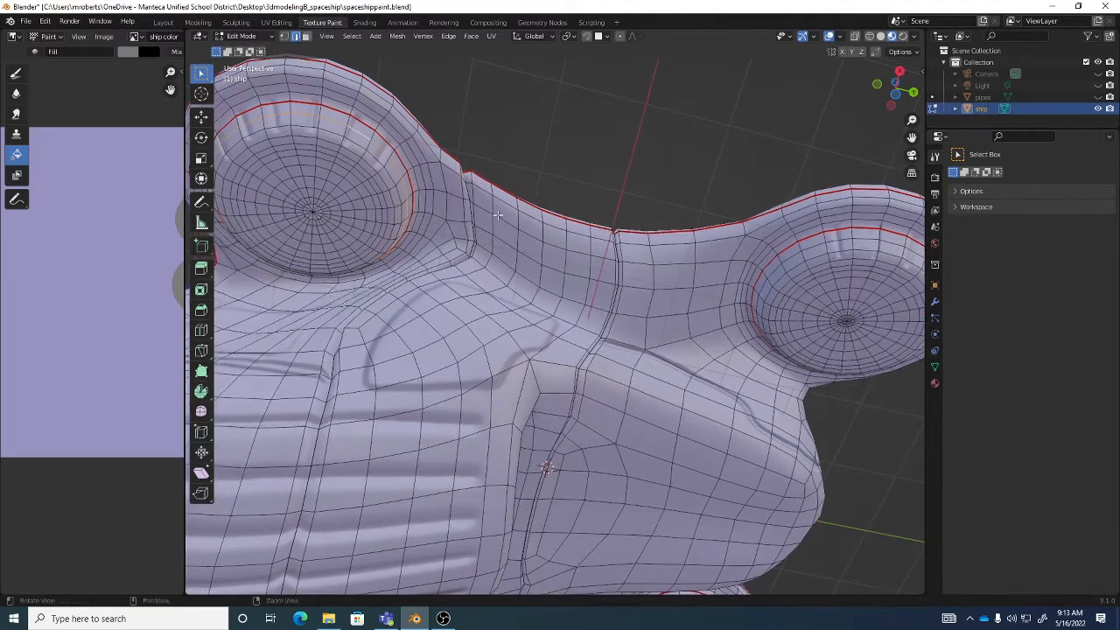
pyautogui.click(352, 36)
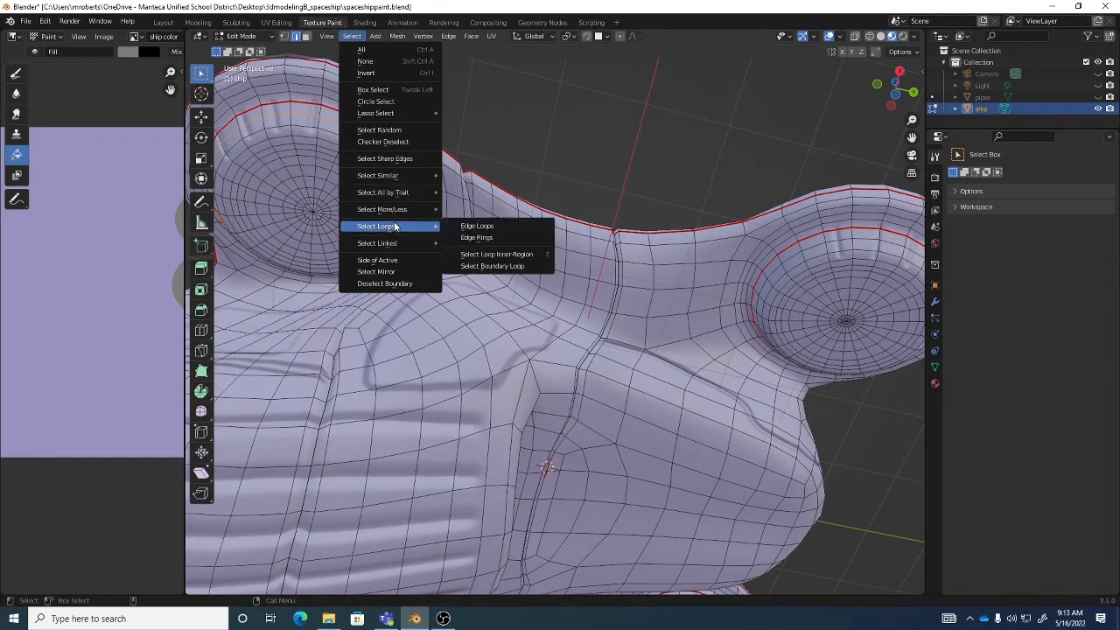
pyautogui.click(500, 258)
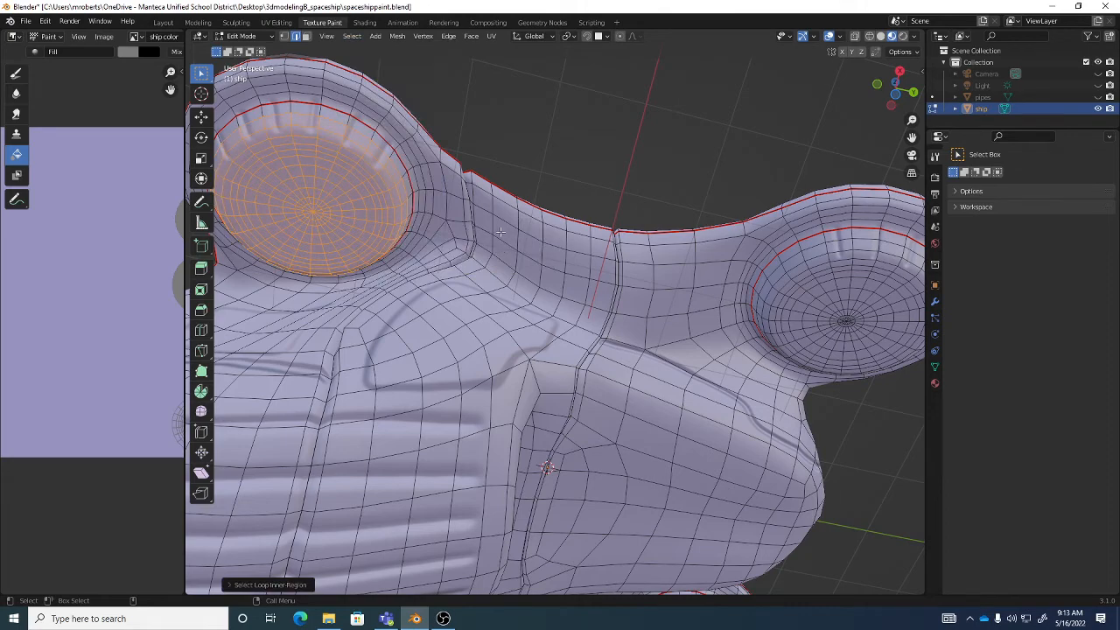
pyautogui.moveTo(497, 230); pyautogui.dragTo(385, 162, button='middle')
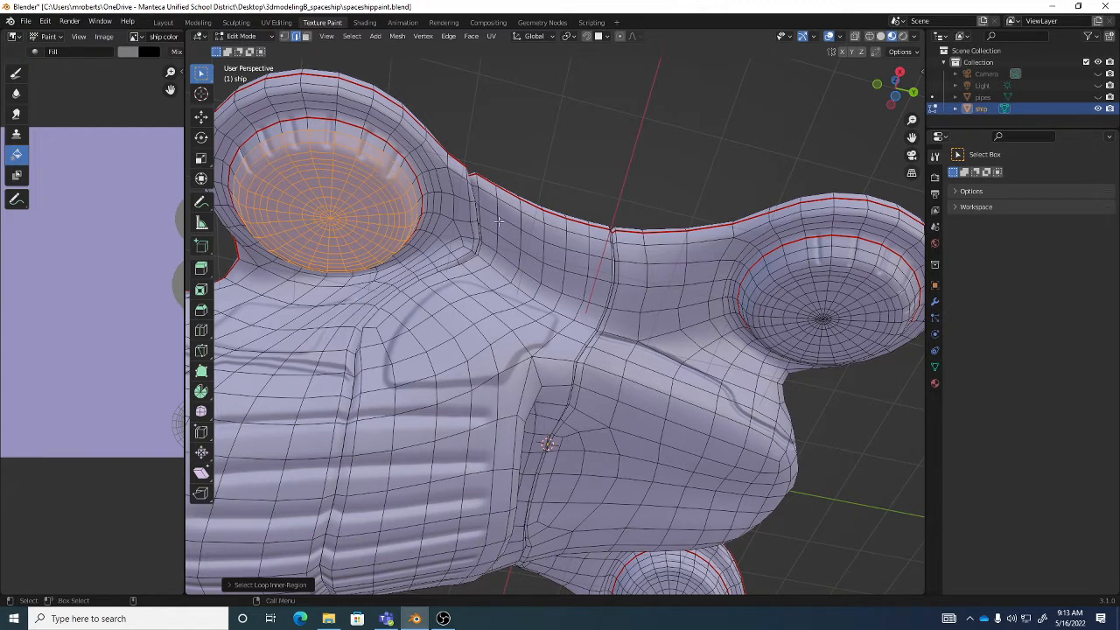
# - Return to face selection and circle-select only the faces at the very center of the round recess
pyautogui.click(540, 161)
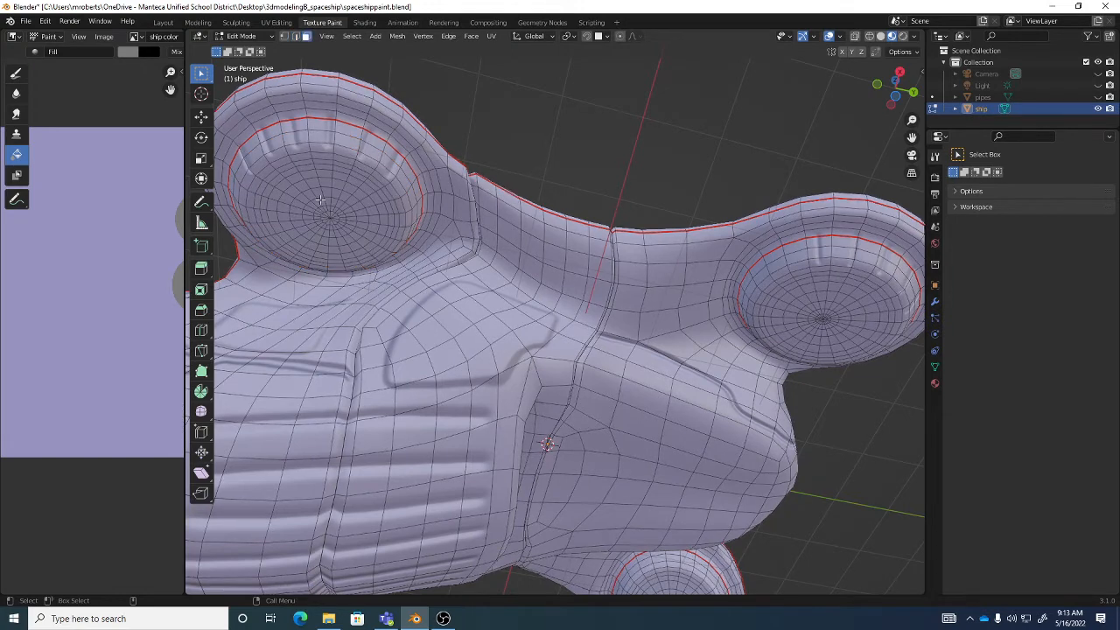
pyautogui.press('w')
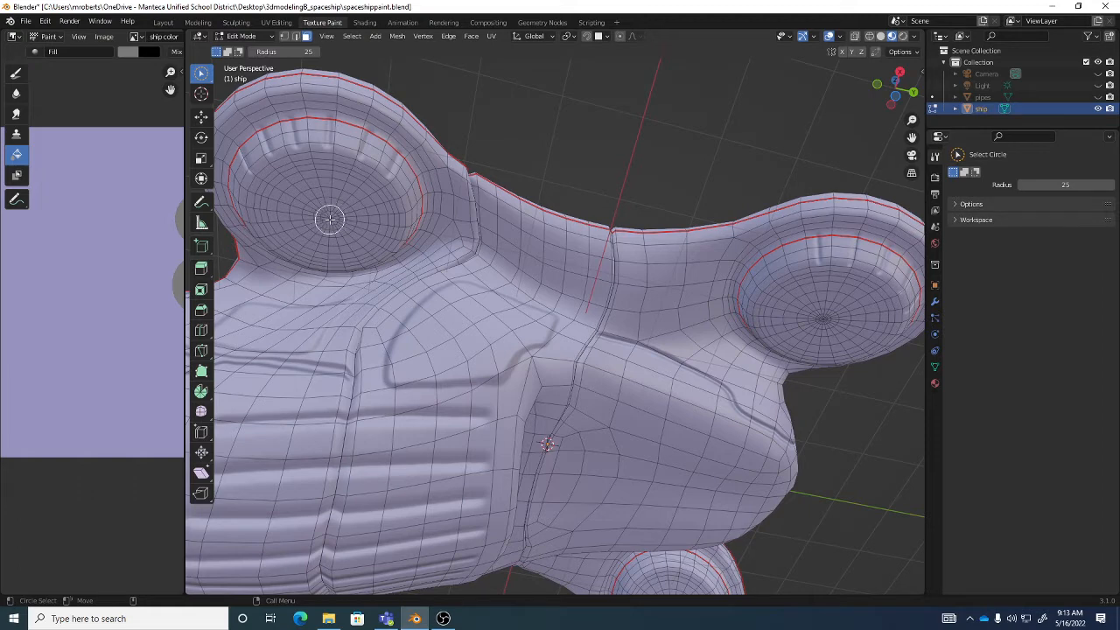
pyautogui.click(327, 217)
pyautogui.moveTo(327, 218); pyautogui.dragTo(324, 217, button='middle')
pyautogui.moveTo(325, 217); pyautogui.dragTo(324, 213)
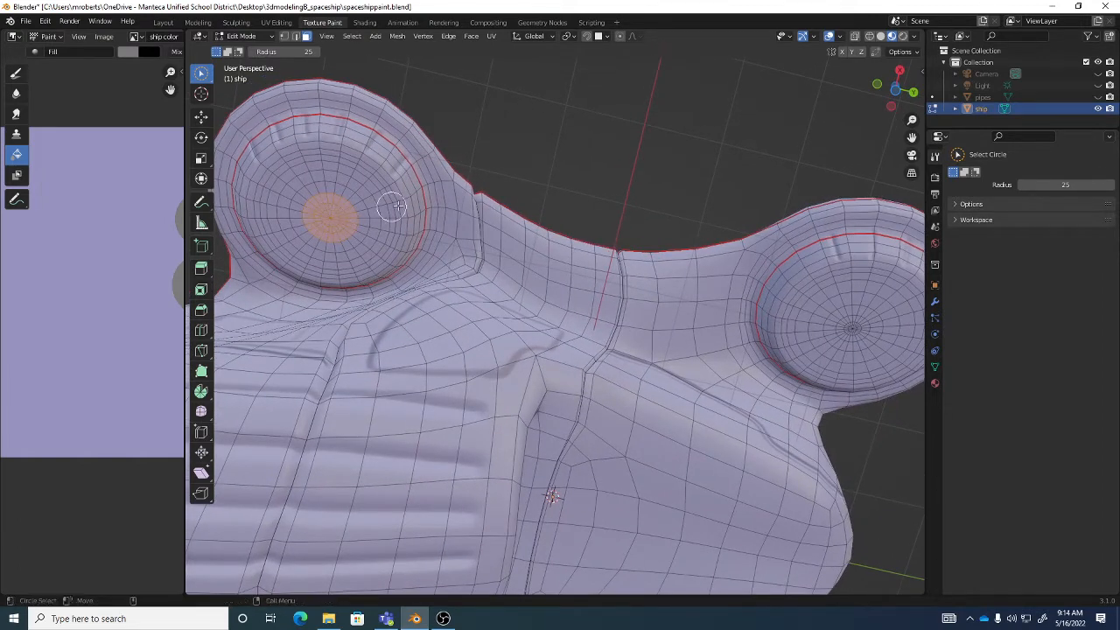
# - Grow the face selection ring by ring until it fills the round recess out to the seam
pyautogui.click(352, 36)
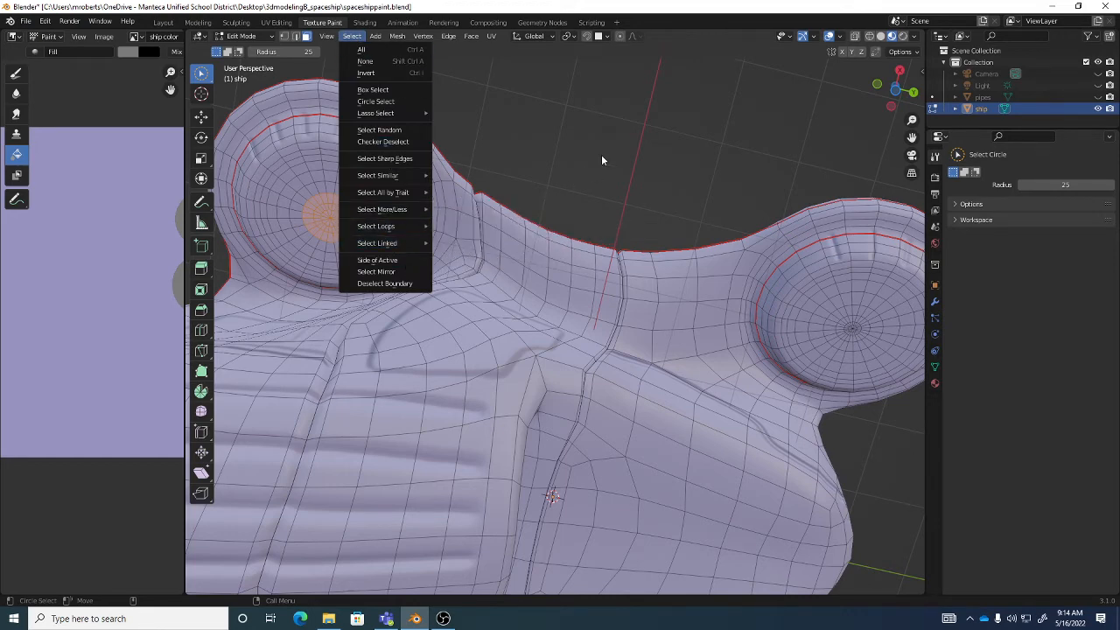
pyautogui.scroll(2, 602, 156)
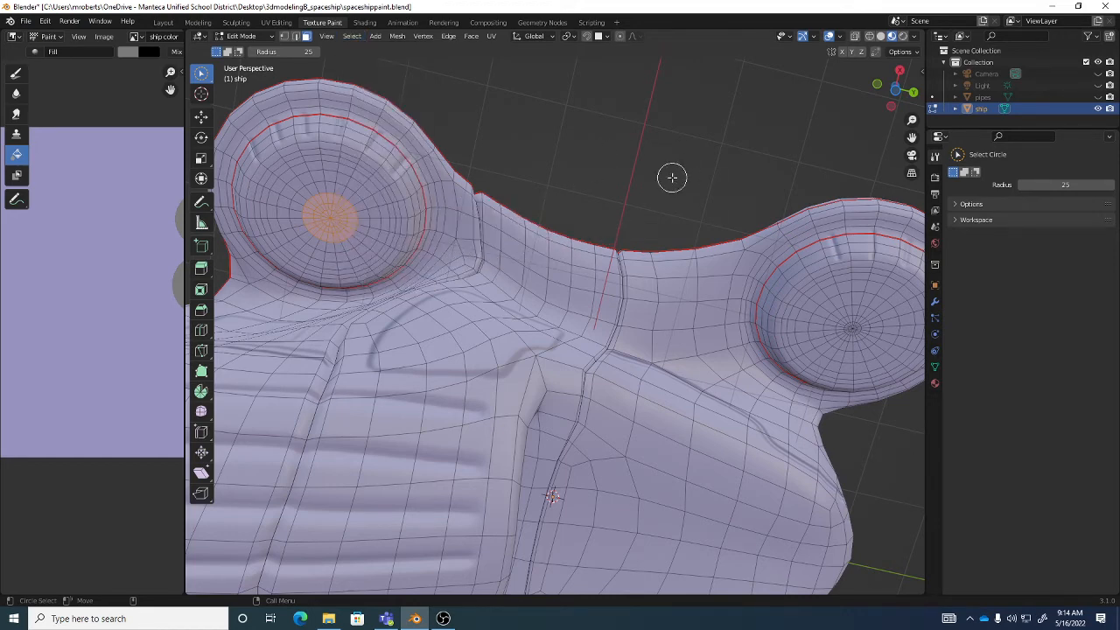
pyautogui.press('ctrl+KP_Add')
pyautogui.press('ctrl+KP_Add')
pyautogui.press('ctrl+KP_Add')
pyautogui.press('ctrl+KP_Add')
pyautogui.press('ctrl+KP_Add')
pyautogui.press('ctrl+KP_Add')
pyautogui.press('ctrl+KP_Subtract')
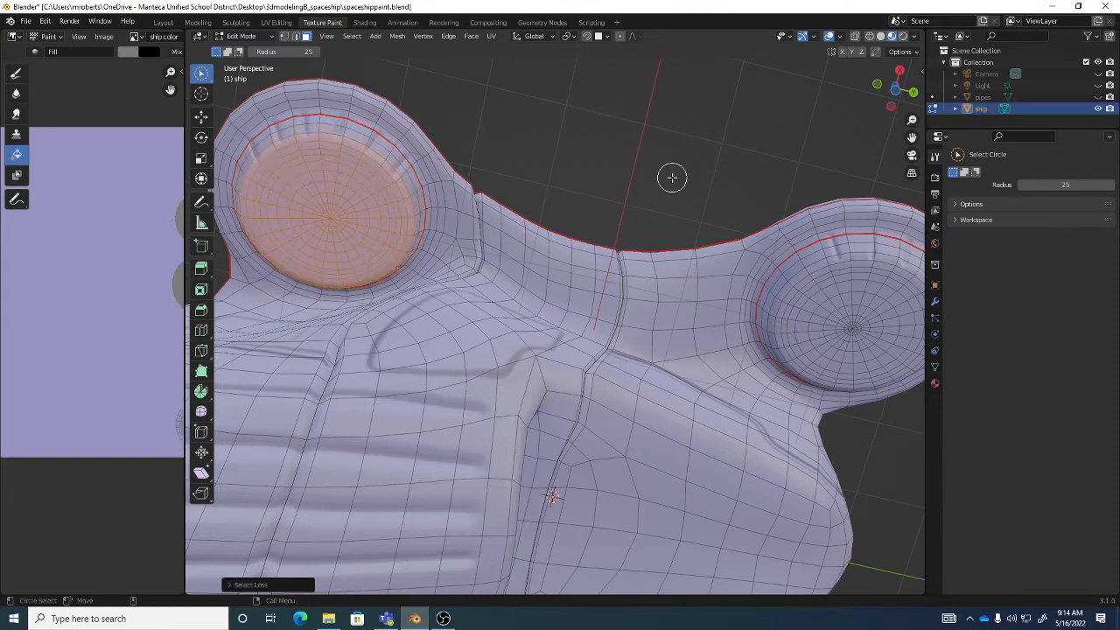
pyautogui.press('ctrl+KP_Add')
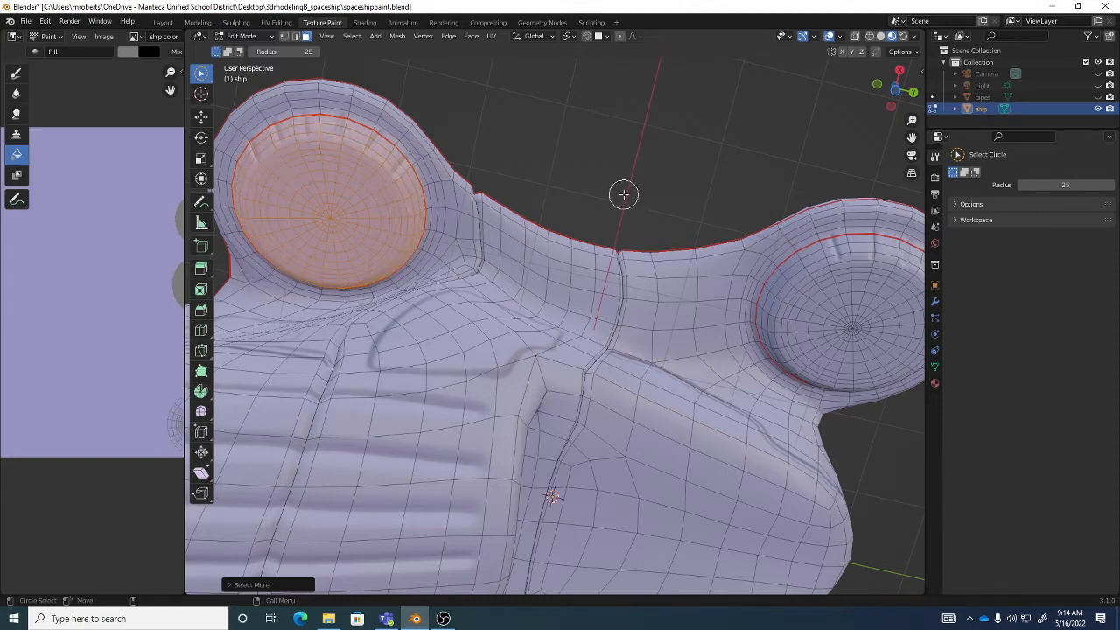
# - Lasso-select a single face inside each of two round underside recesses, and extend the selection with Select Linked
pyautogui.press('w')
pyautogui.click(618, 165)
pyautogui.moveTo(618, 165)
pyautogui.mouseDown(button='middle')
pyautogui.moveTo(572, 198)
pyautogui.moveTo(421, 161)
pyautogui.mouseUp(button='middle')
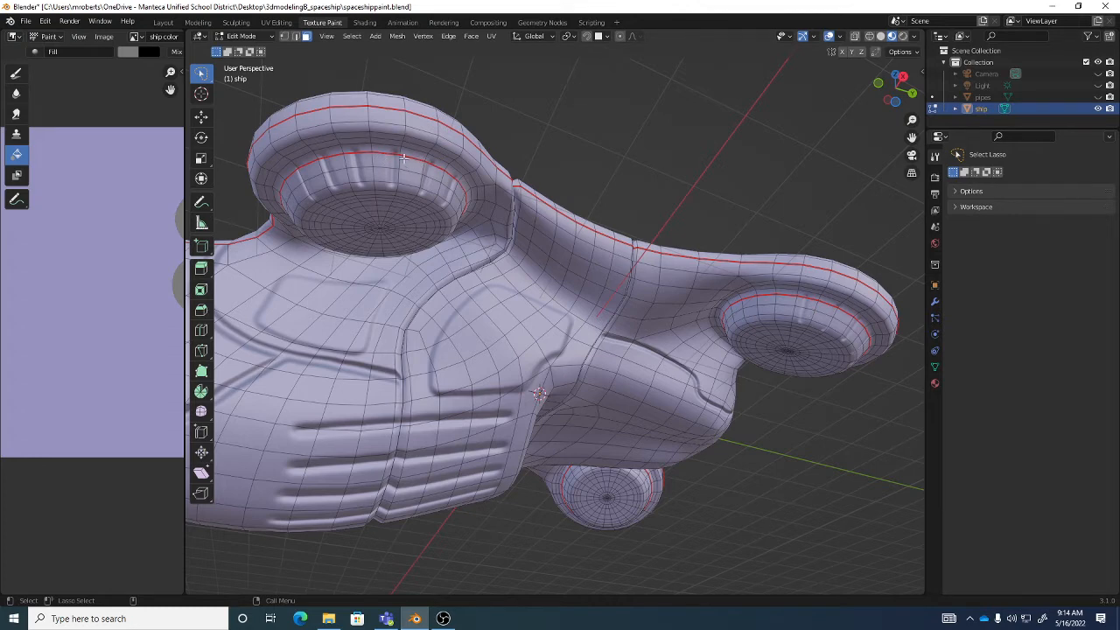
pyautogui.moveTo(400, 172); pyautogui.dragTo(416, 178)
pyautogui.moveTo(808, 317)
pyautogui.keyDown('shift'); pyautogui.mouseDown()
pyautogui.moveTo(833, 318)
pyautogui.moveTo(816, 325)
pyautogui.mouseUp(); pyautogui.keyUp('shift')
pyautogui.click(352, 36)
pyautogui.moveTo(415, 245)
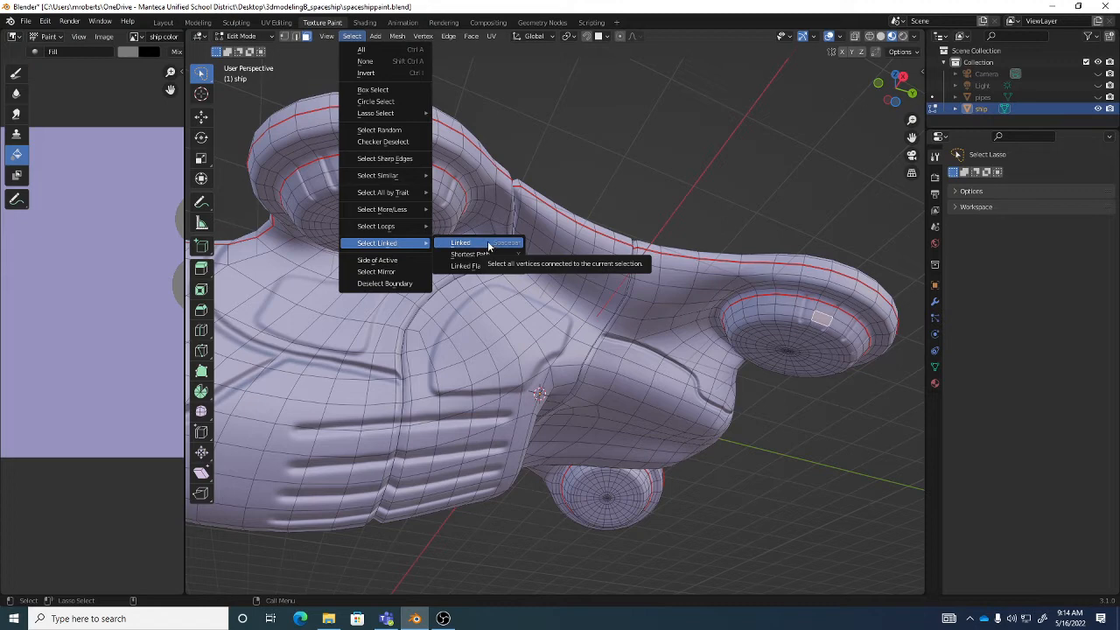
pyautogui.click(487, 243)
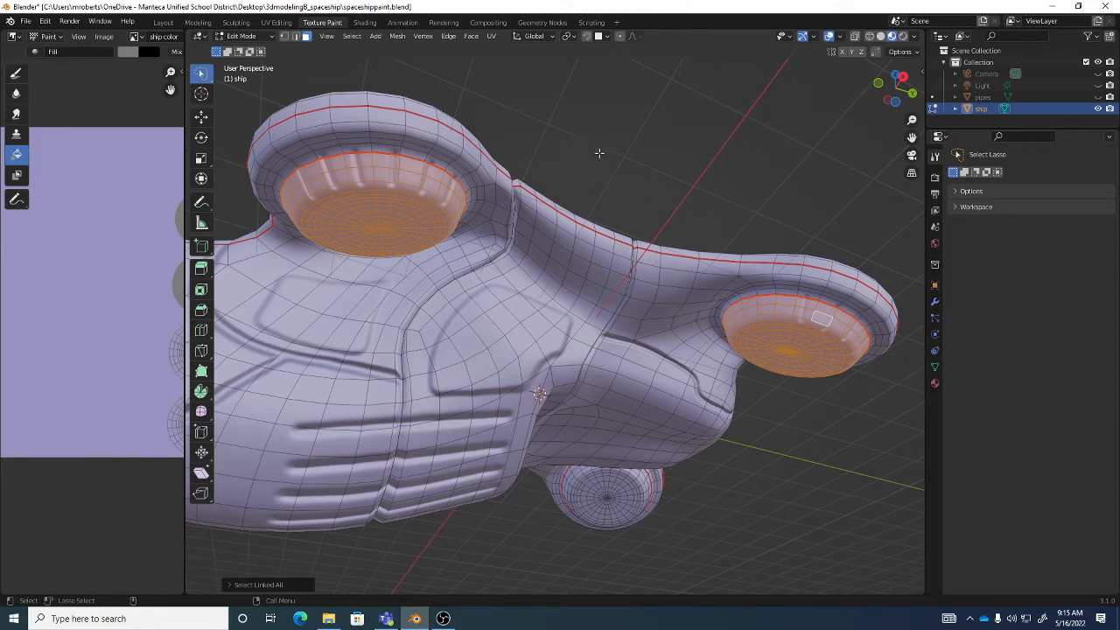
# - Grow the selection by one ring of faces around the rims of the recesses
pyautogui.press('ctrl+KP_Add')
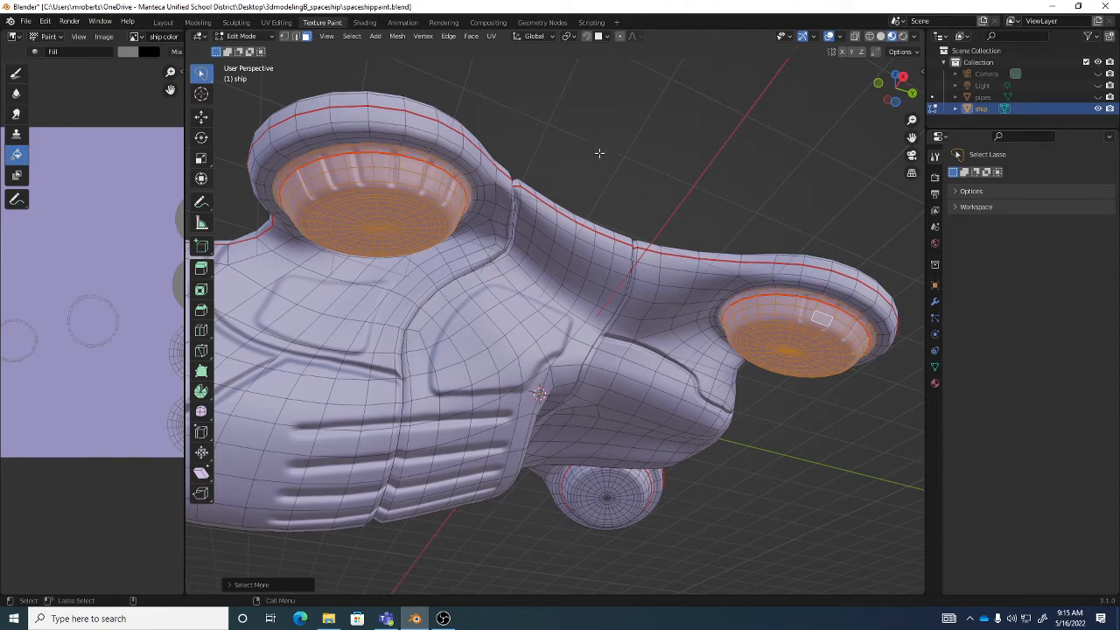
pyautogui.click(354, 36)
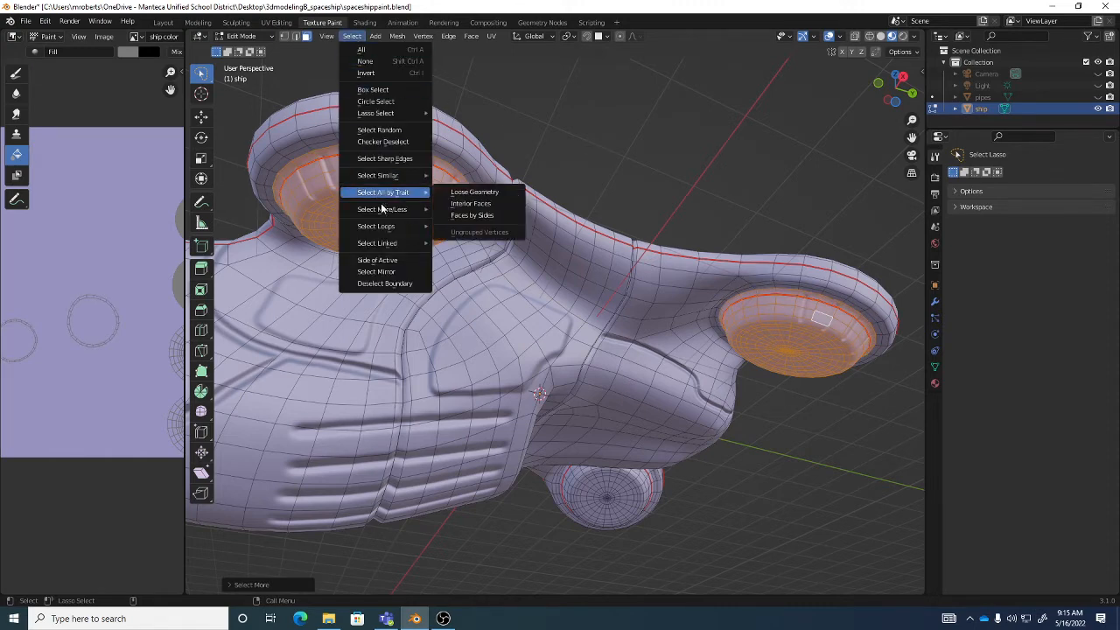
pyautogui.moveTo(382, 209)
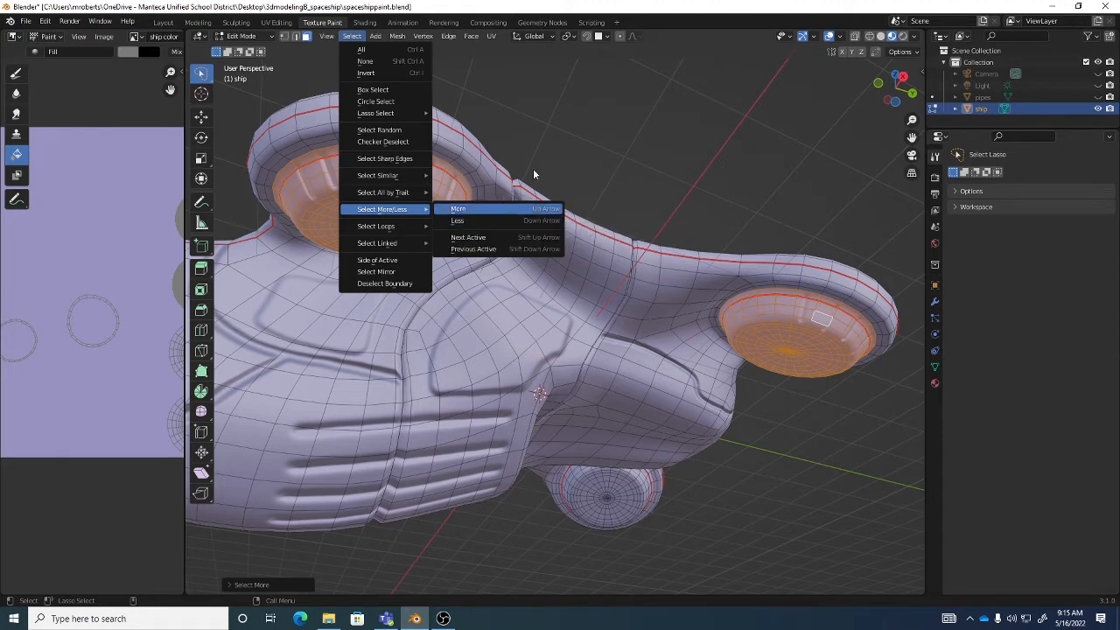
pyautogui.moveTo(685, 218); pyautogui.dragTo(621, 237, button='middle')
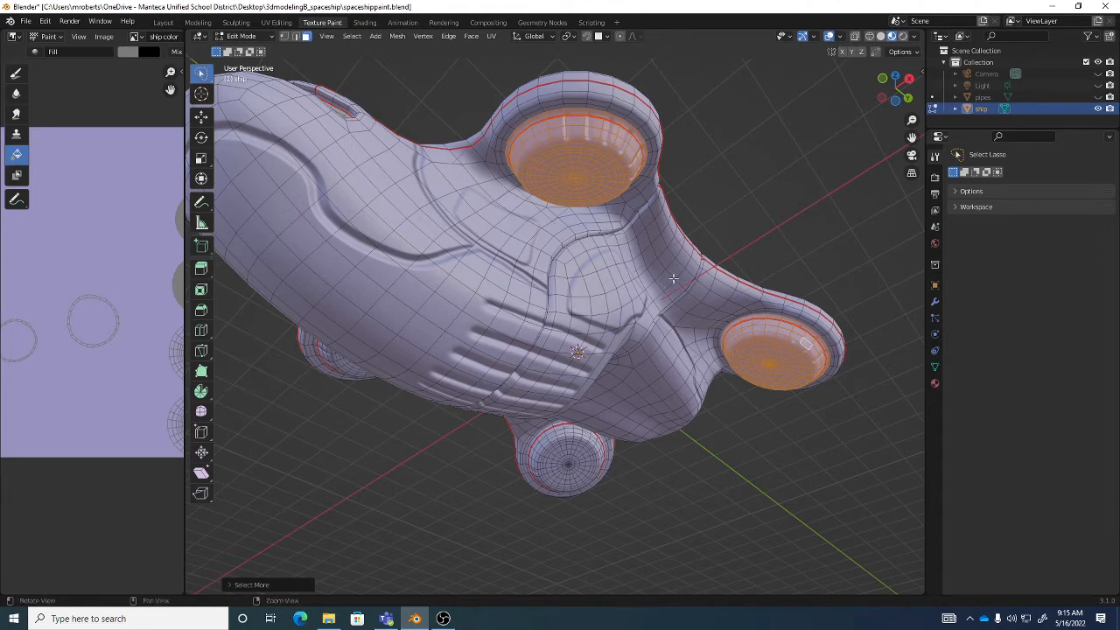
pyautogui.moveTo(459, 359); pyautogui.dragTo(613, 170, button='middle')
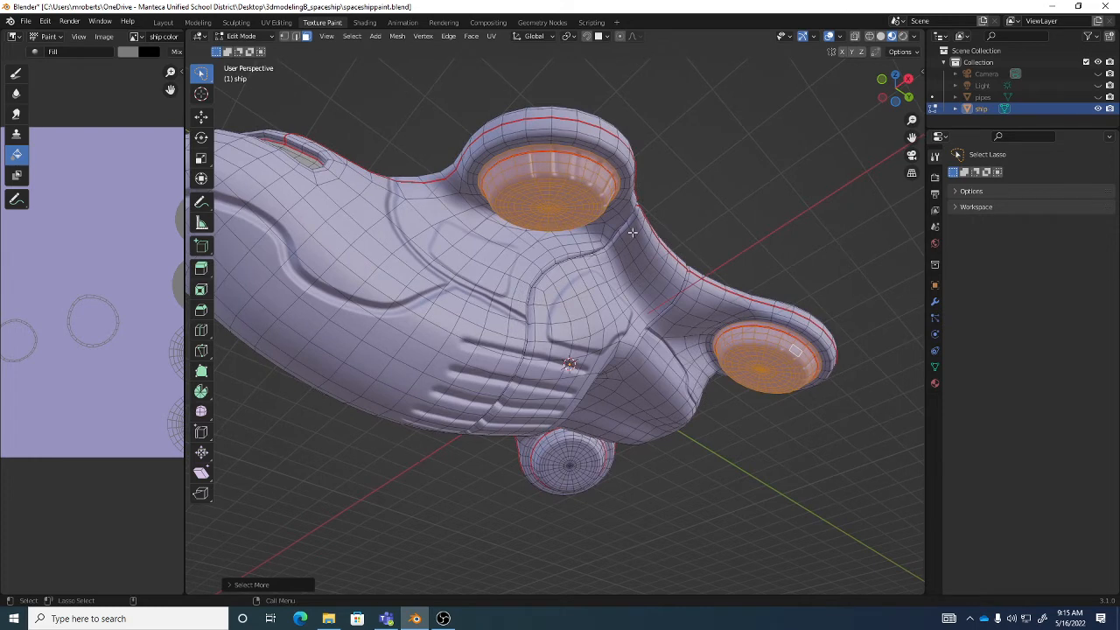
# - Return to texture painting and enable face selection masking so only the selected recess faces can be painted
pyautogui.press('Tab')
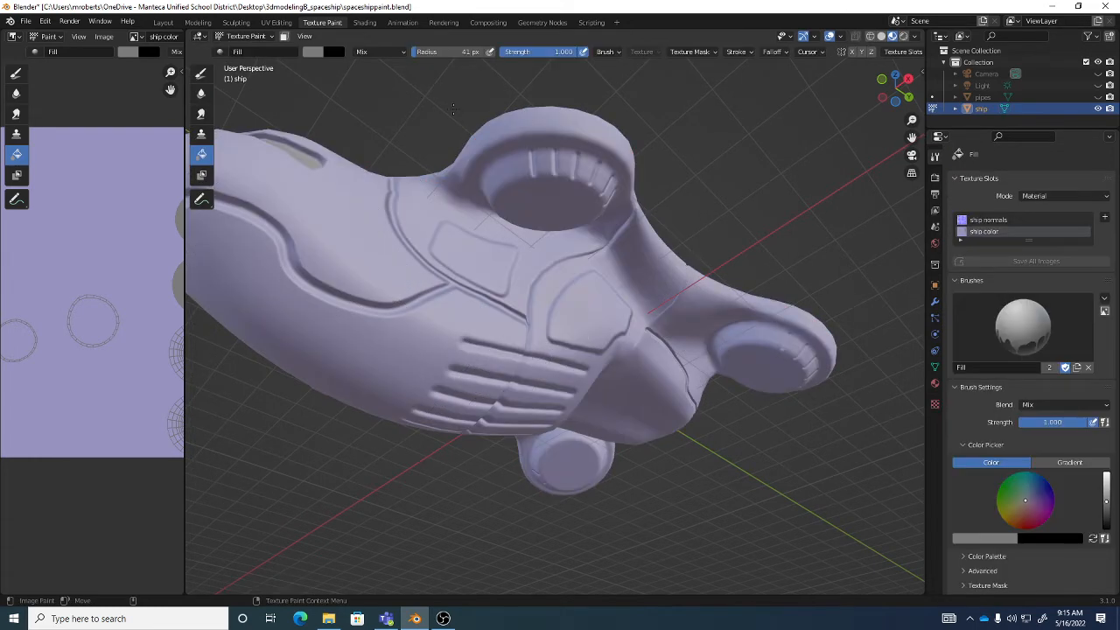
pyautogui.click(262, 36)
pyautogui.click(284, 37)
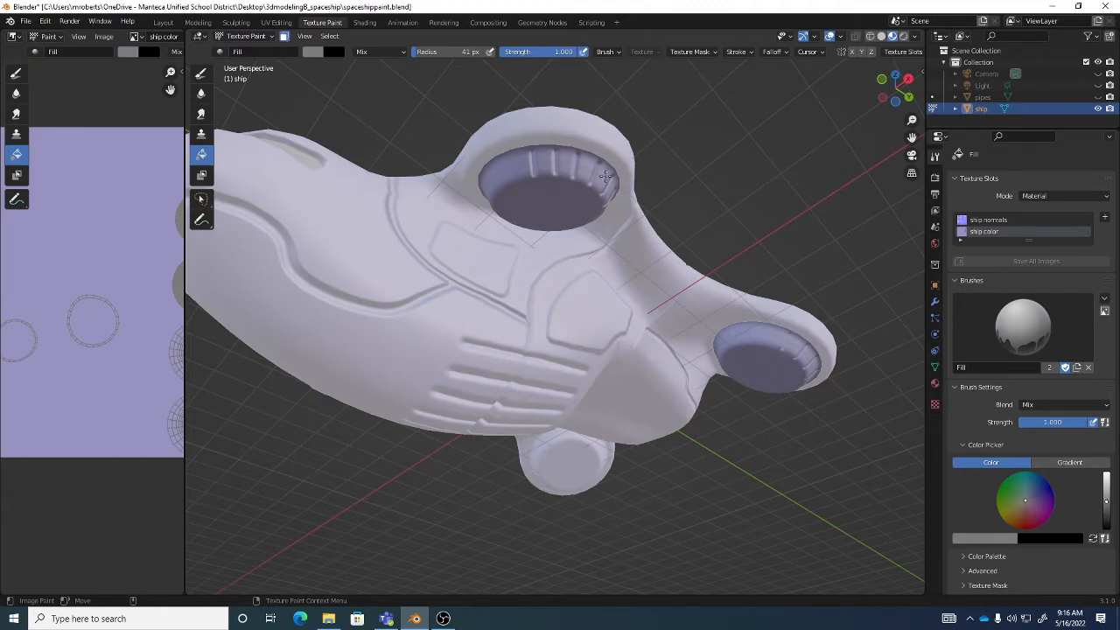
pyautogui.press('Tab')
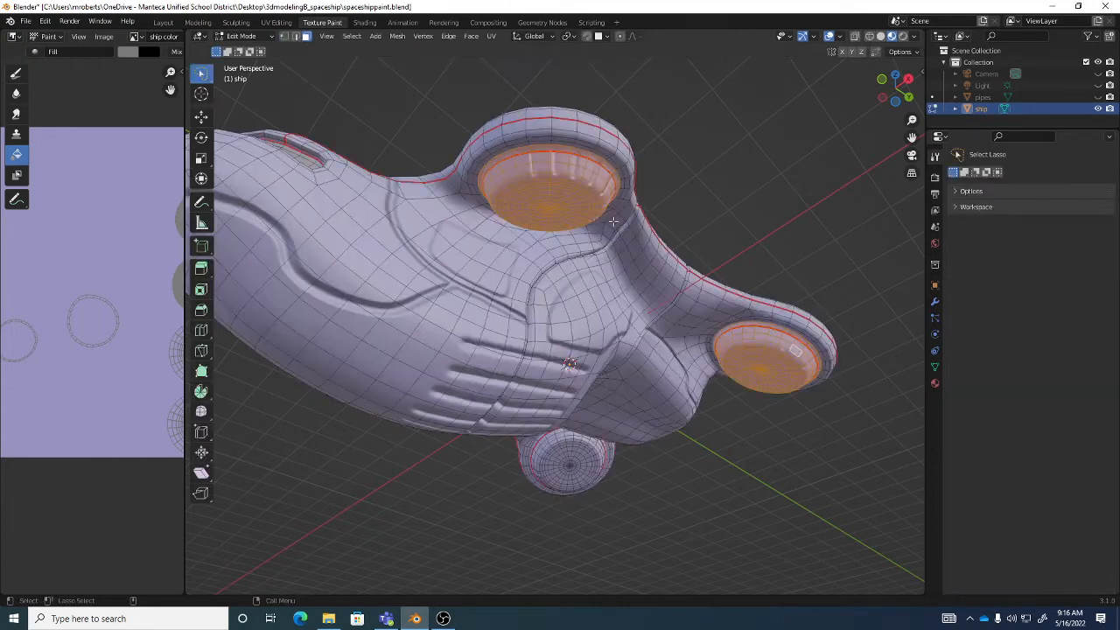
pyautogui.press('Tab')
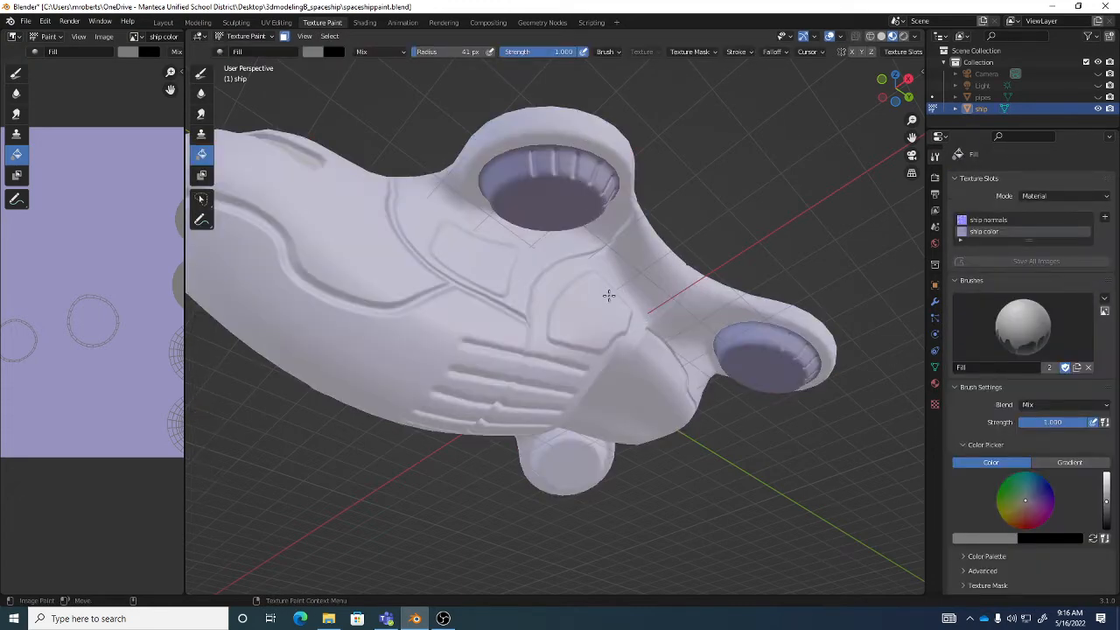
# - Fill the masked recess faces with the current gray color and turn off the paint mask
pyautogui.click(569, 177)
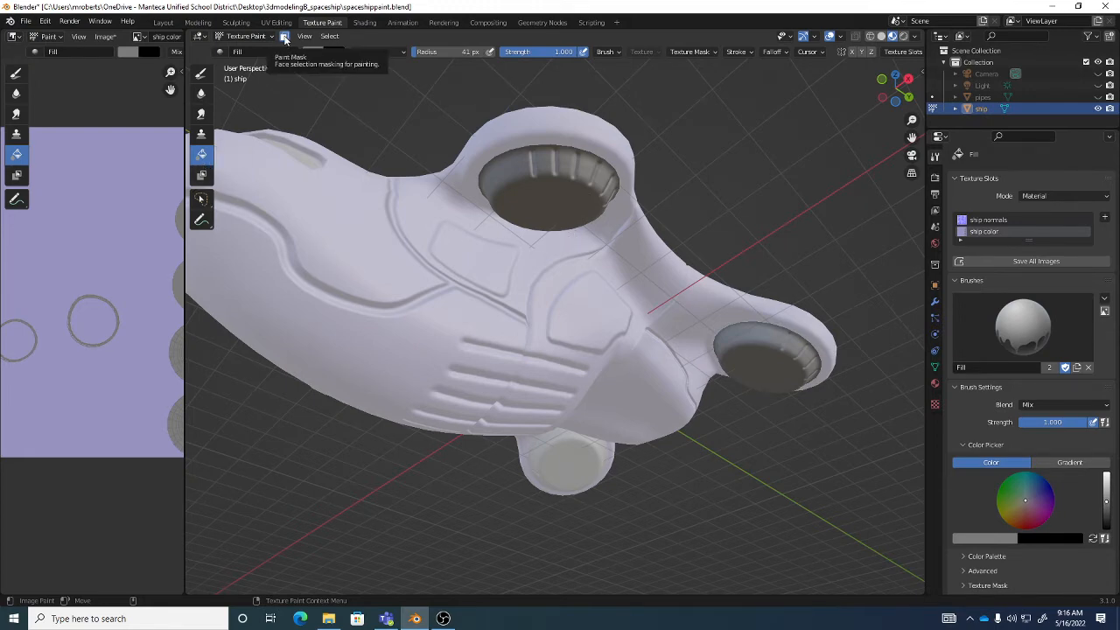
pyautogui.click(285, 38)
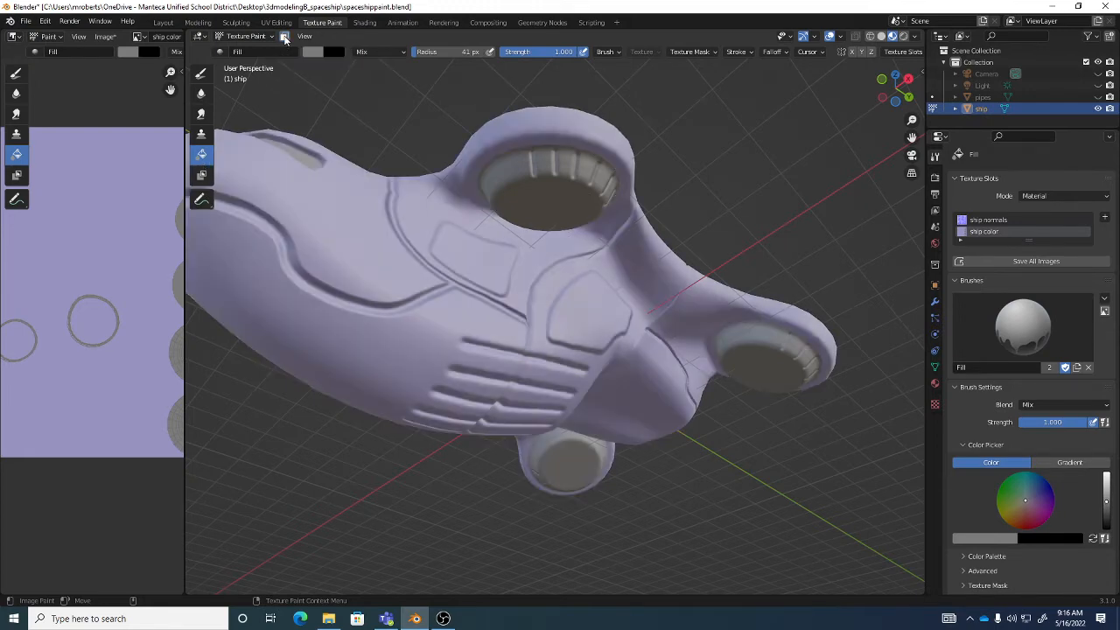
# - Switch to the Draw brush and narrow the image editor to give the 3D view more room
pyautogui.click(201, 73)
pyautogui.moveTo(466, 270); pyautogui.dragTo(631, 313, button='middle')
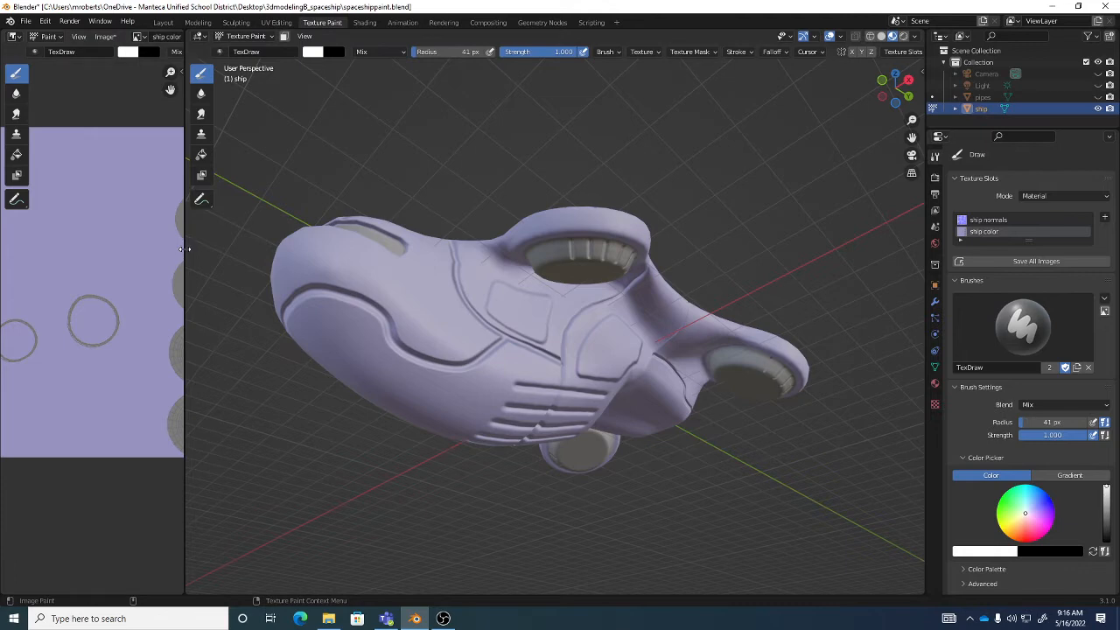
pyautogui.moveTo(181, 250); pyautogui.dragTo(126, 250)
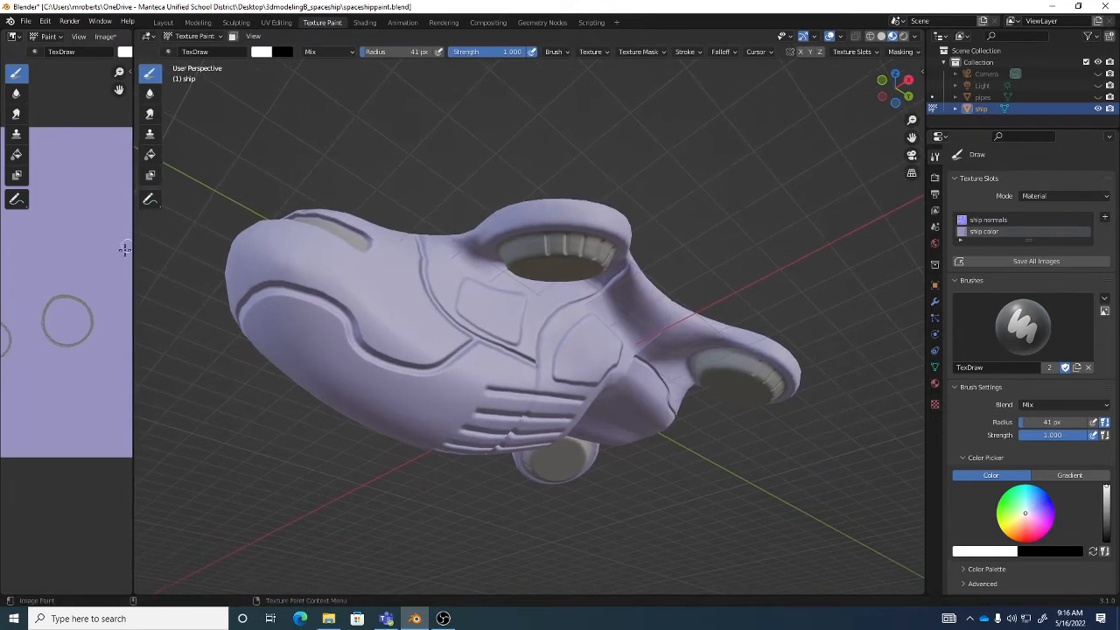
# - Save the painted ship color image, and save the Blender file
pyautogui.click(109, 38)
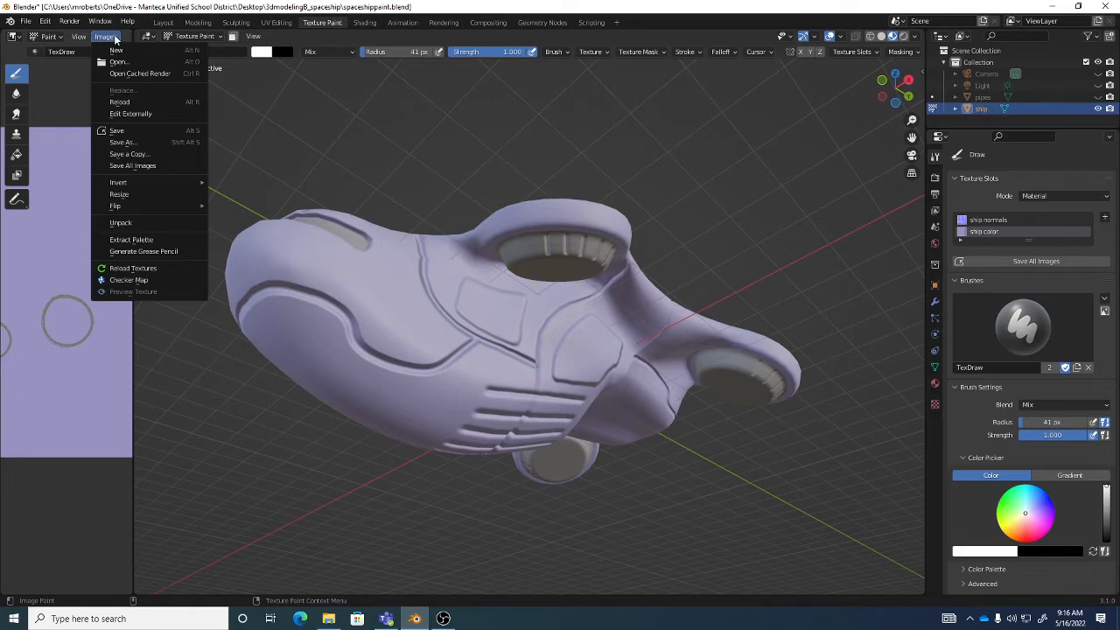
pyautogui.click(134, 131)
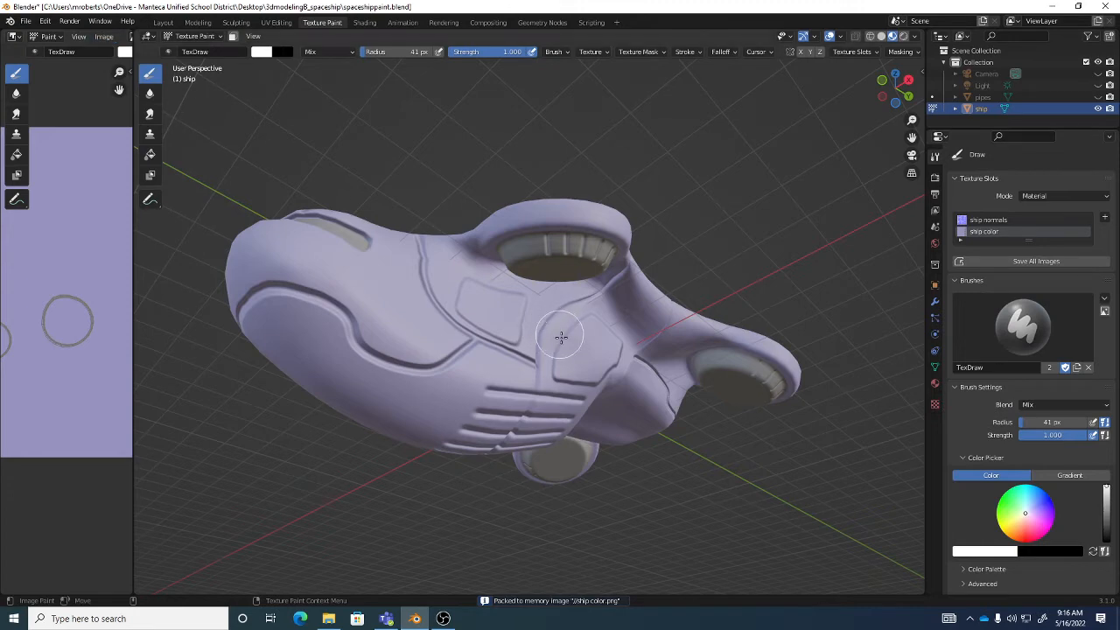
pyautogui.hotkey('ctrl', 's')
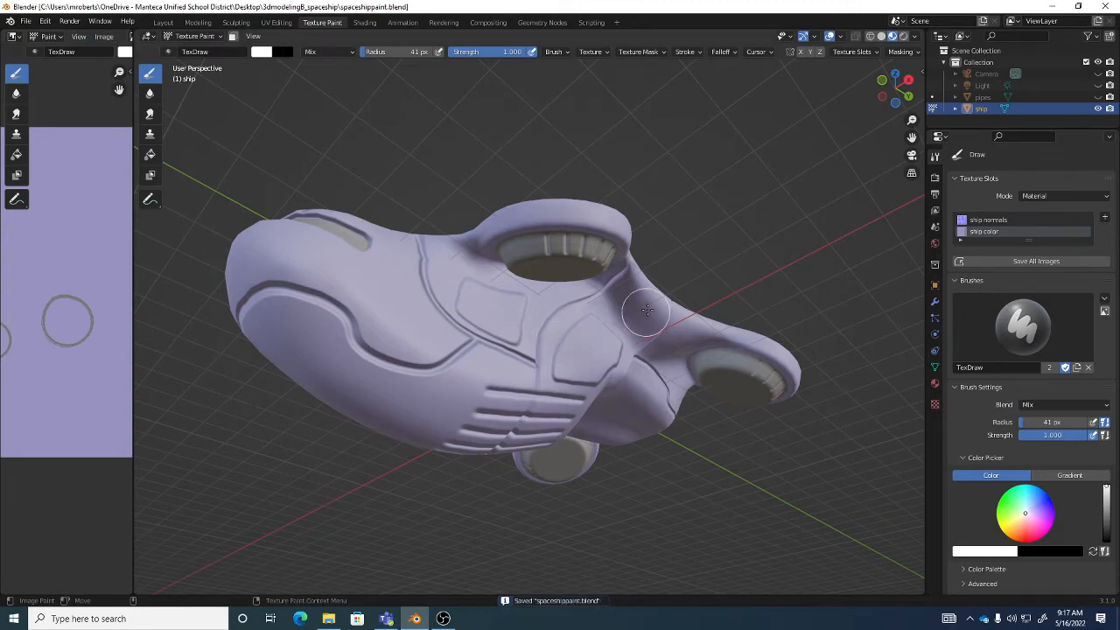
# - Sample the gray from the inner wall of the large round recess as the Draw brush color
pyautogui.moveTo(647, 310); pyautogui.dragTo(655, 271, button='middle')
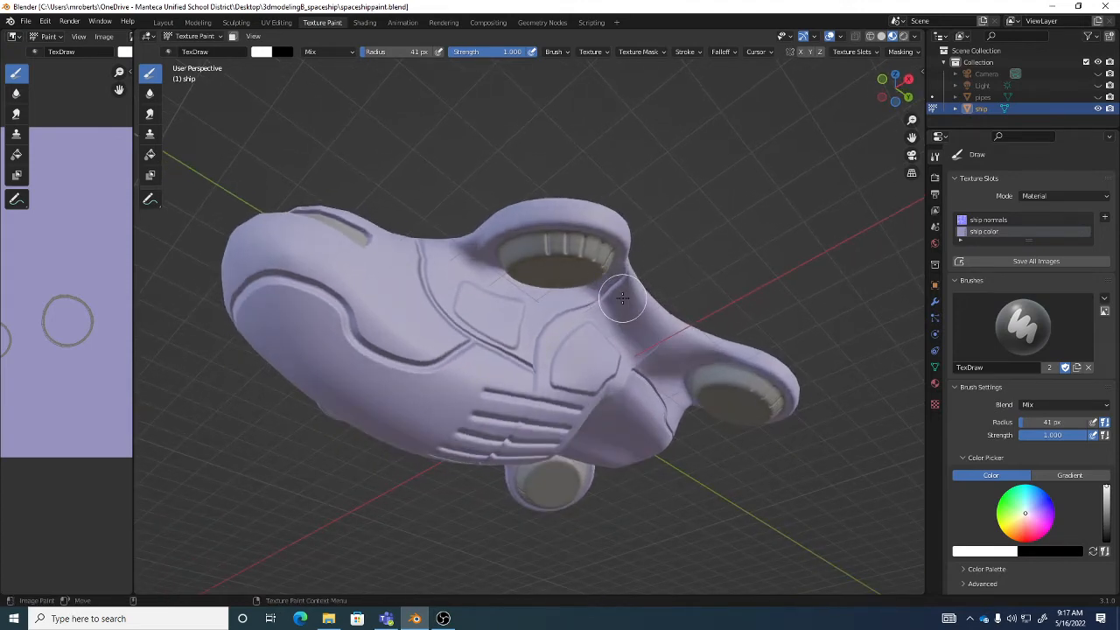
pyautogui.moveTo(613, 281); pyautogui.dragTo(645, 271, button='middle')
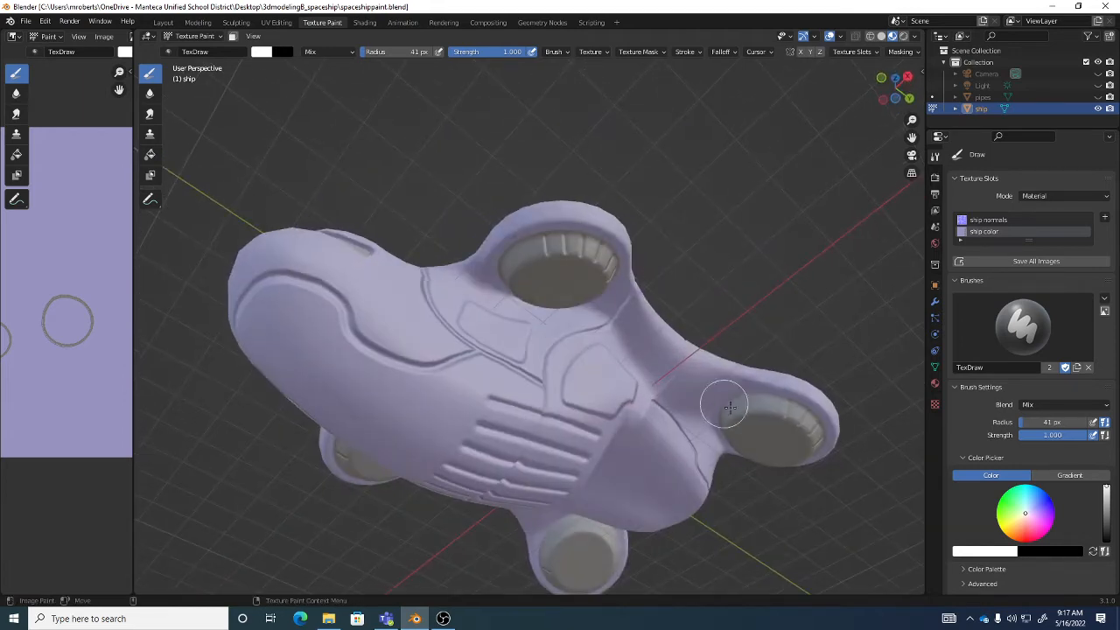
pyautogui.moveTo(574, 318); pyautogui.dragTo(617, 310, button='middle')
pyautogui.scroll(4, 635, 312)
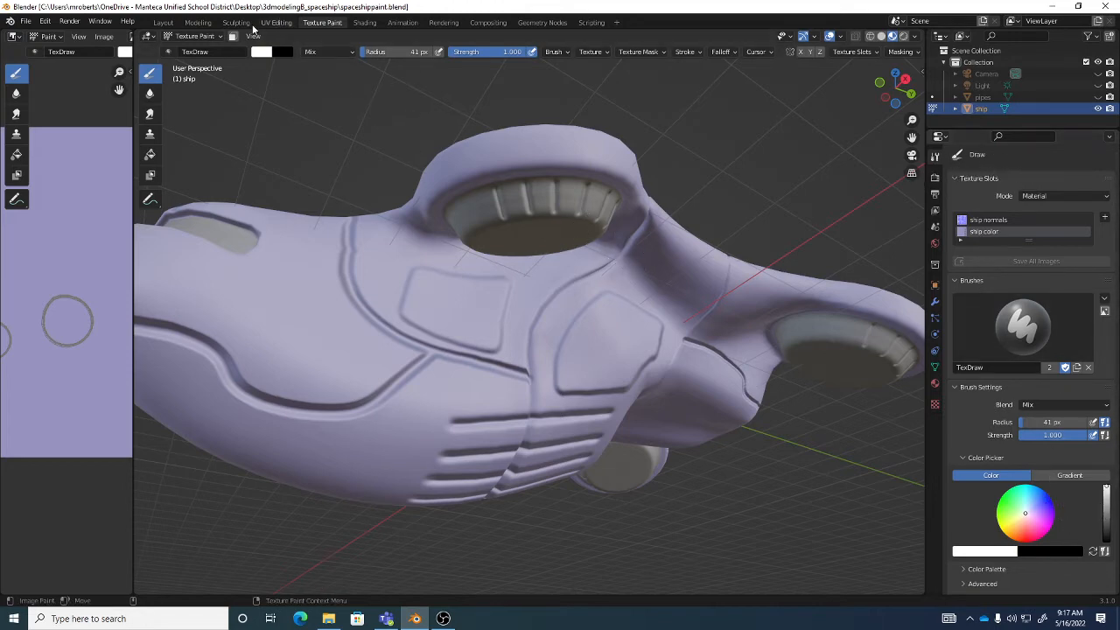
pyautogui.click(260, 52)
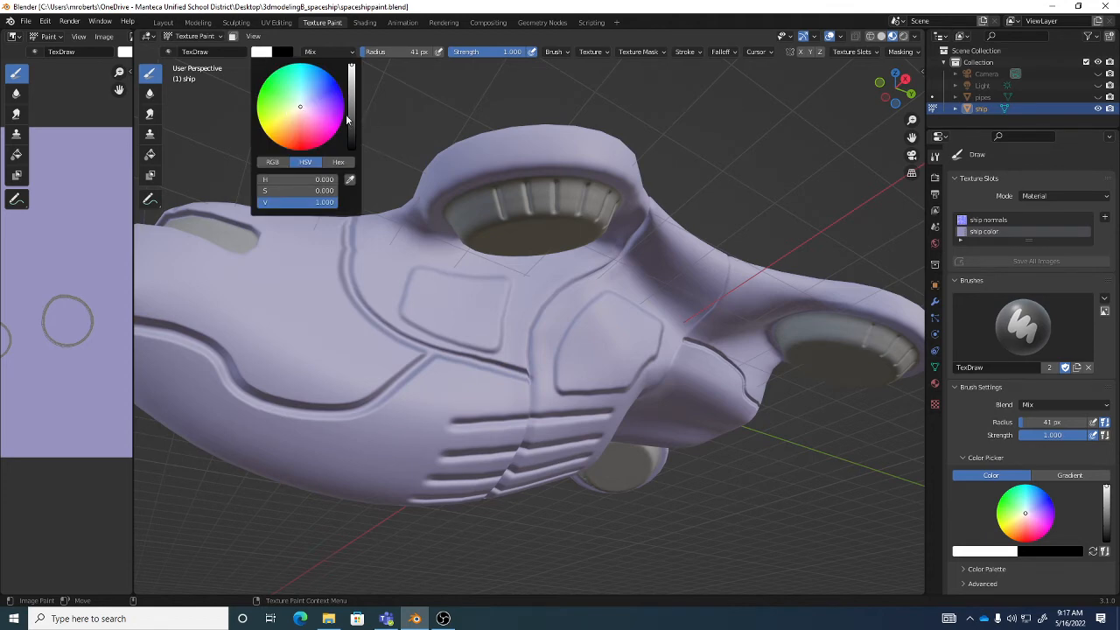
pyautogui.click(351, 180)
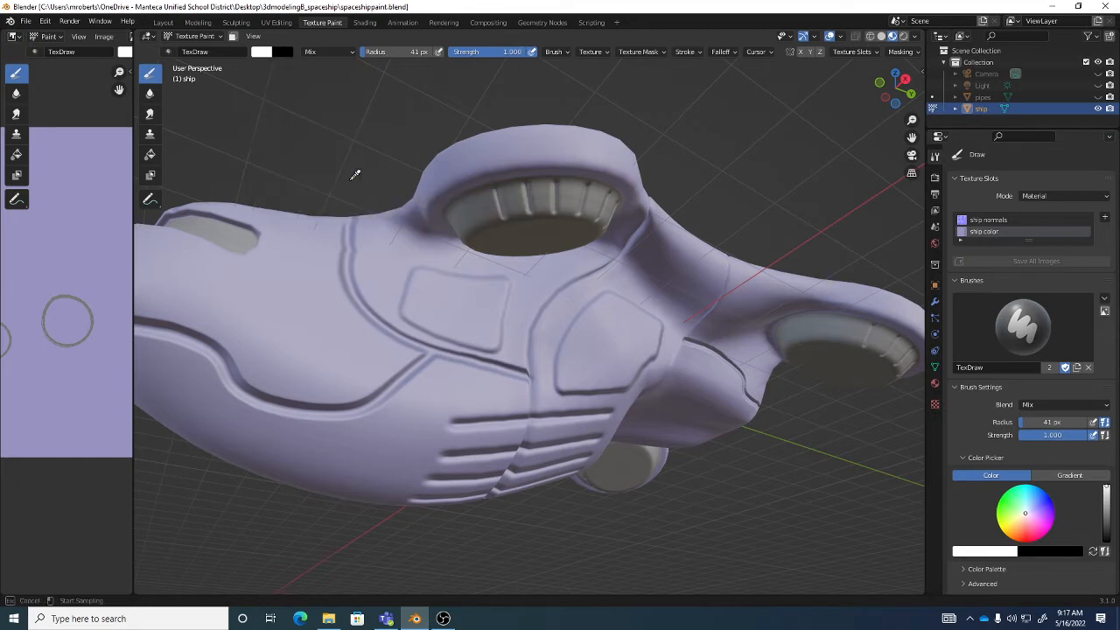
pyautogui.click(517, 207)
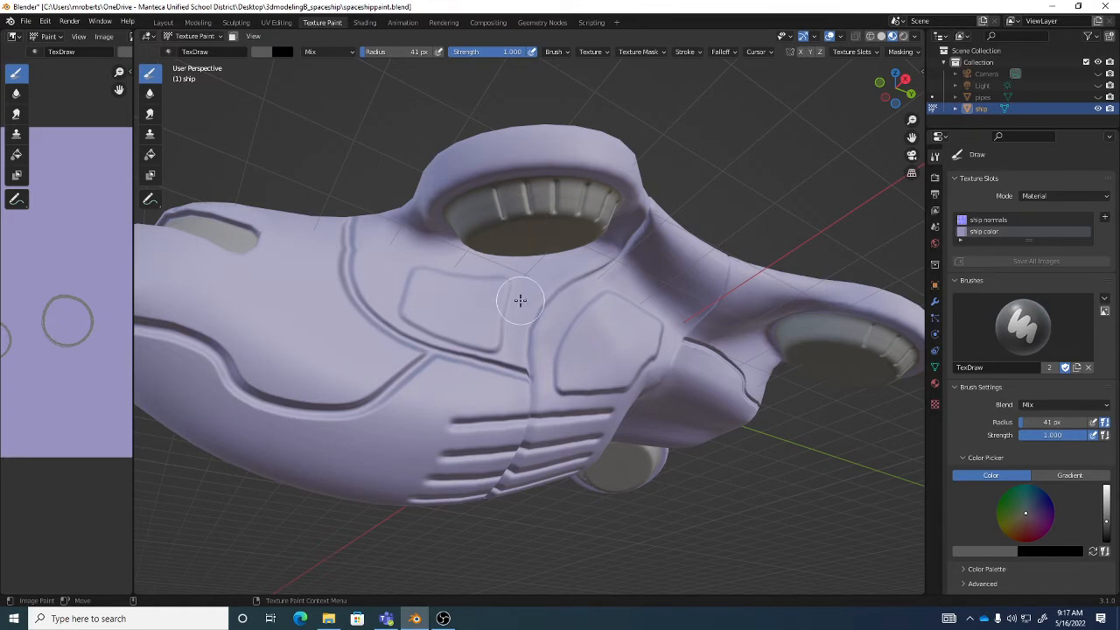
# - Paint the large angular recessed panel beside the round recess and above the row of grooves gray
pyautogui.moveTo(608, 325); pyautogui.dragTo(558, 316, button='middle')
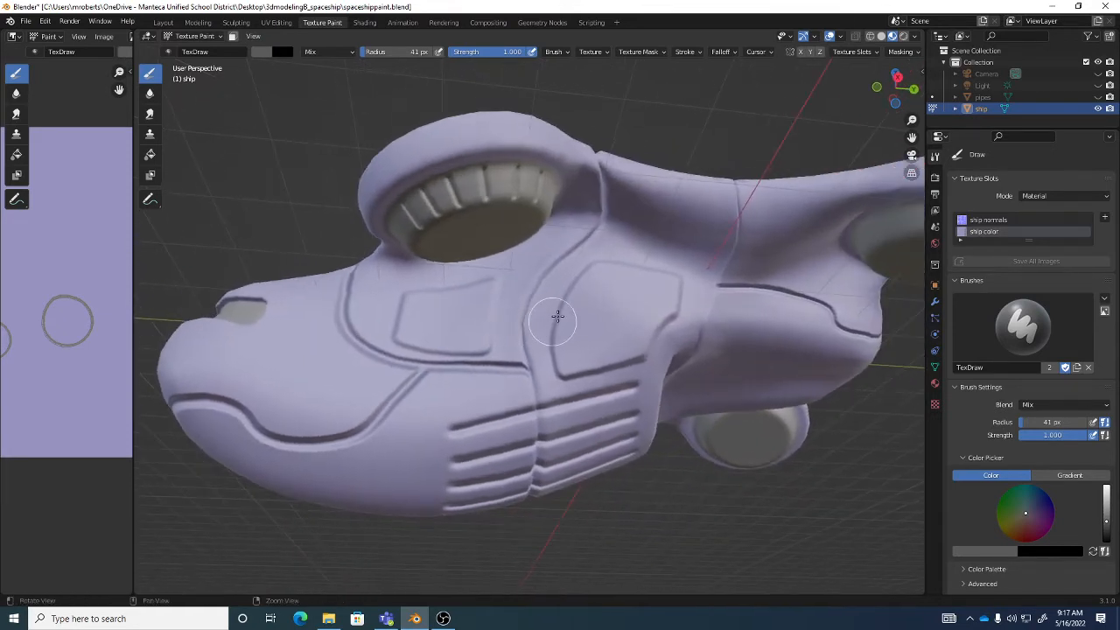
pyautogui.scroll(3, 613, 315)
pyautogui.keyDown('shift'); pyautogui.moveTo(656, 318); pyautogui.dragTo(625, 318, button='middle'); pyautogui.keyUp('shift')
pyautogui.scroll(1, 629, 309)
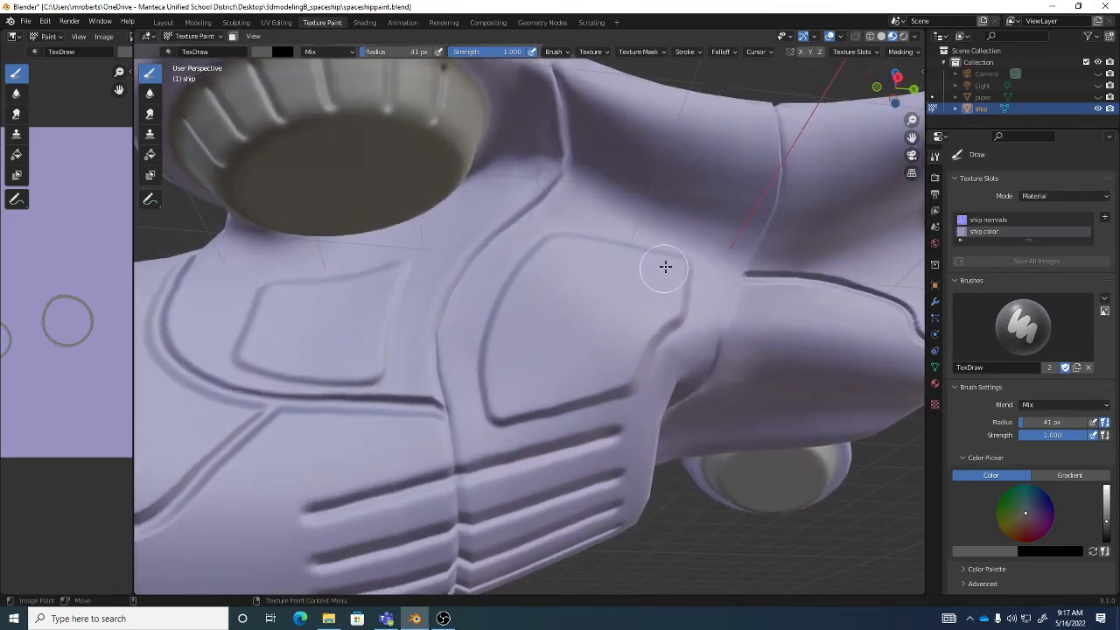
pyautogui.moveTo(648, 268)
pyautogui.mouseDown()
pyautogui.moveTo(575, 260)
pyautogui.moveTo(651, 260)
pyautogui.moveTo(563, 253)
pyautogui.moveTo(531, 287)
pyautogui.moveTo(555, 250)
pyautogui.moveTo(508, 327)
pyautogui.moveTo(501, 377)
pyautogui.moveTo(503, 327)
pyautogui.moveTo(502, 393)
pyautogui.moveTo(625, 370)
pyautogui.moveTo(671, 305)
pyautogui.mouseUp()
pyautogui.moveTo(671, 306); pyautogui.dragTo(657, 254, button='middle')
pyautogui.moveTo(656, 254)
pyautogui.mouseDown()
pyautogui.moveTo(670, 253)
pyautogui.moveTo(666, 299)
pyautogui.moveTo(670, 290)
pyautogui.moveTo(632, 362)
pyautogui.moveTo(605, 371)
pyautogui.moveTo(555, 295)
pyautogui.moveTo(640, 280)
pyautogui.moveTo(611, 275)
pyautogui.moveTo(627, 257)
pyautogui.moveTo(555, 260)
pyautogui.moveTo(531, 344)
pyautogui.moveTo(525, 307)
pyautogui.moveTo(508, 393)
pyautogui.moveTo(568, 368)
pyautogui.moveTo(635, 300)
pyautogui.moveTo(633, 333)
pyautogui.moveTo(568, 332)
pyautogui.moveTo(583, 317)
pyautogui.mouseUp()
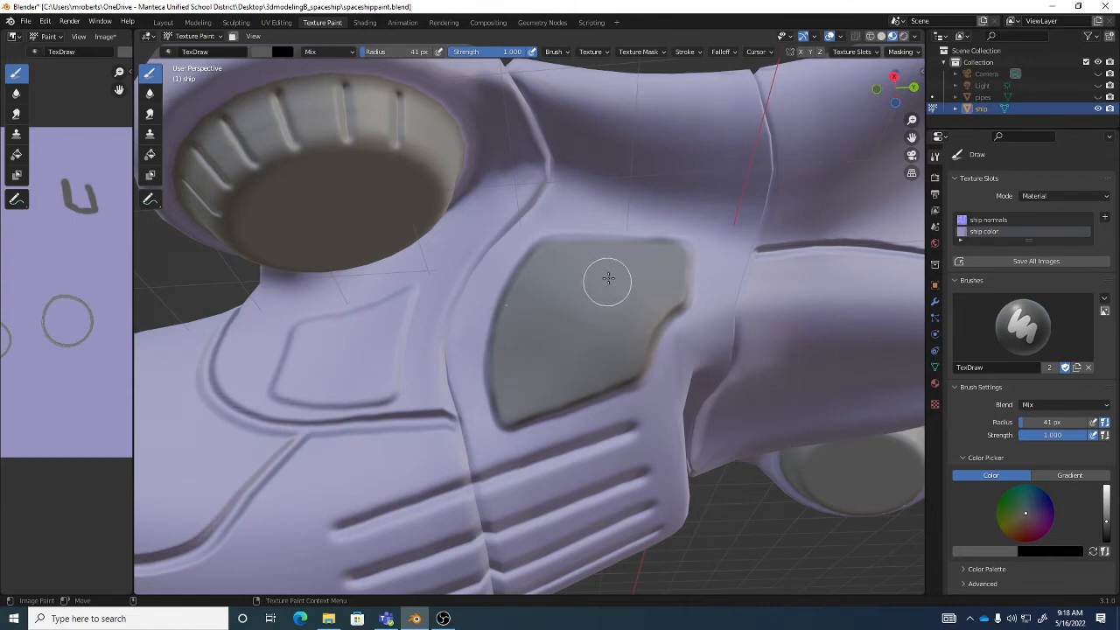
# - Paint the small four-sided recessed panel on the ship's side, nearer the nose, with the same gray
pyautogui.moveTo(635, 260); pyautogui.dragTo(607, 274, button='middle')
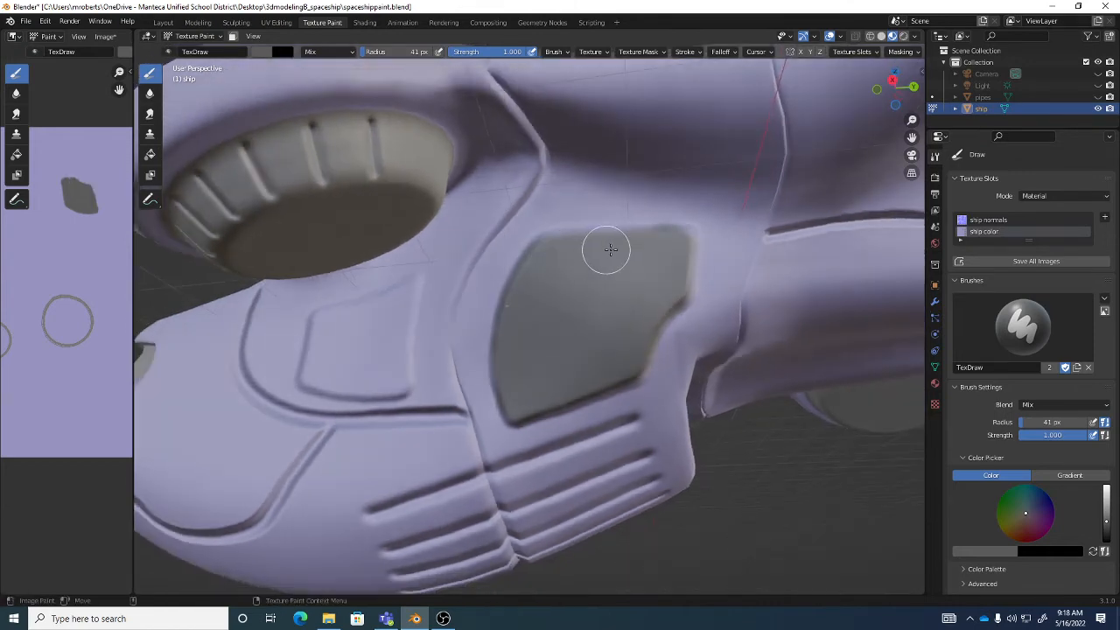
pyautogui.moveTo(663, 253)
pyautogui.mouseDown(button='middle')
pyautogui.moveTo(608, 288)
pyautogui.moveTo(695, 289)
pyautogui.moveTo(702, 303)
pyautogui.moveTo(607, 318)
pyautogui.moveTo(569, 289)
pyautogui.mouseUp(button='middle')
pyautogui.moveTo(502, 265)
pyautogui.mouseDown()
pyautogui.moveTo(646, 243)
pyautogui.moveTo(498, 258)
pyautogui.moveTo(496, 335)
pyautogui.moveTo(628, 358)
pyautogui.moveTo(508, 342)
pyautogui.moveTo(523, 280)
pyautogui.moveTo(563, 292)
pyautogui.moveTo(642, 256)
pyautogui.moveTo(625, 355)
pyautogui.moveTo(639, 350)
pyautogui.moveTo(585, 274)
pyautogui.moveTo(555, 288)
pyautogui.moveTo(612, 315)
pyautogui.moveTo(617, 328)
pyautogui.moveTo(582, 321)
pyautogui.moveTo(593, 330)
pyautogui.moveTo(572, 330)
pyautogui.moveTo(589, 347)
pyautogui.mouseUp()
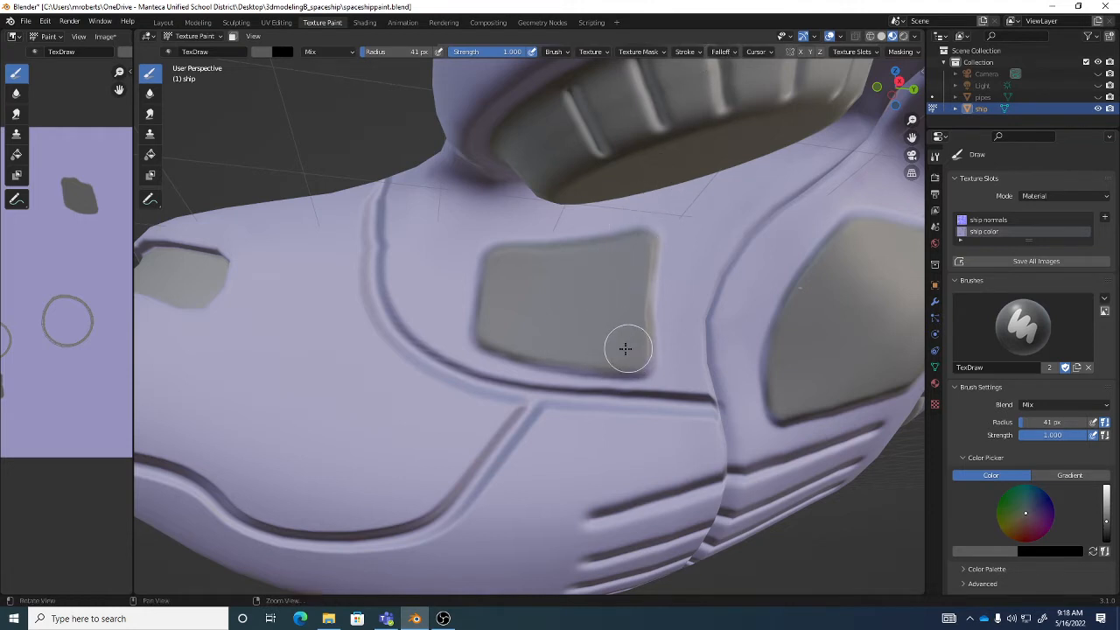
# - Paint the curved recessed panel on the ship's upper side next to the large round dome gray
pyautogui.moveTo(625, 349); pyautogui.dragTo(598, 337, button='middle')
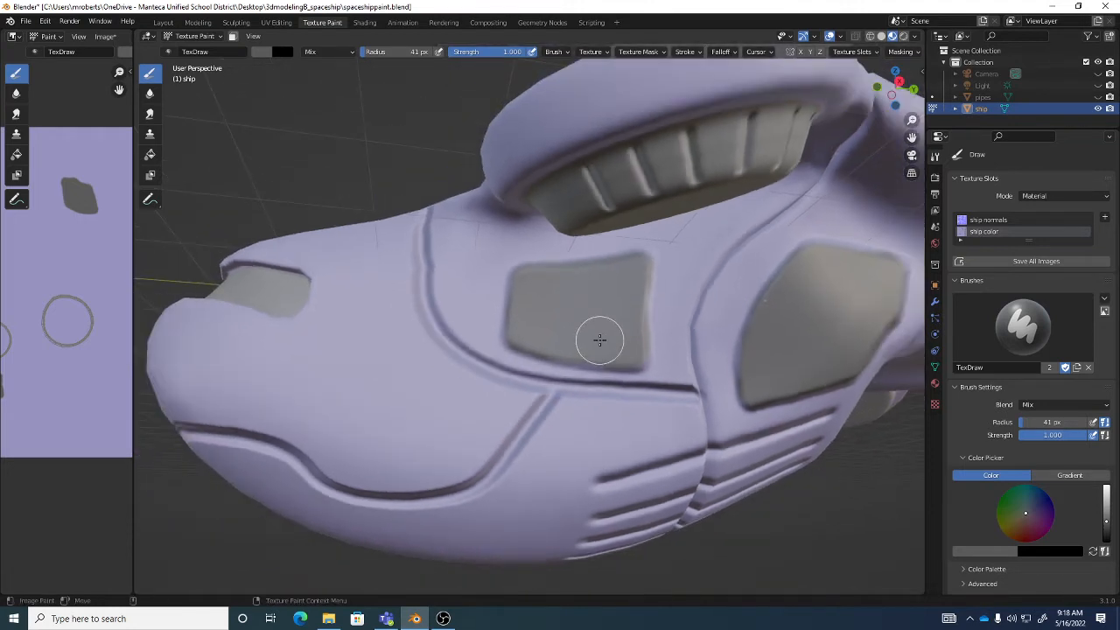
pyautogui.moveTo(627, 353)
pyautogui.mouseDown(button='middle')
pyautogui.moveTo(612, 343)
pyautogui.moveTo(620, 338)
pyautogui.moveTo(566, 317)
pyautogui.mouseUp(button='middle')
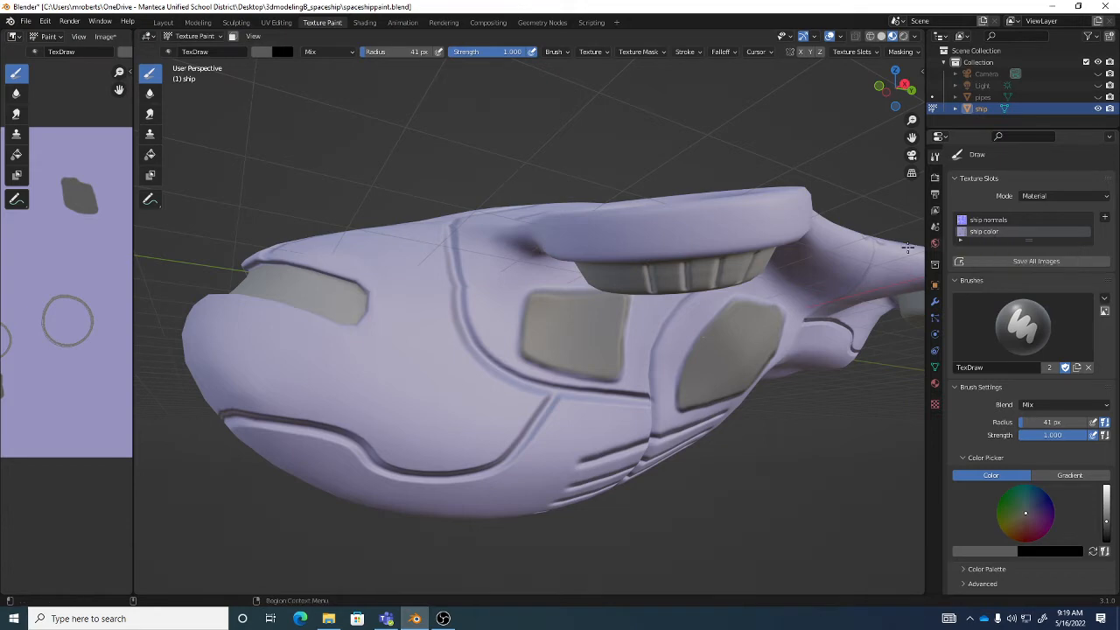
pyautogui.moveTo(737, 282); pyautogui.dragTo(656, 366, button='middle')
pyautogui.moveTo(655, 364)
pyautogui.keyDown('alt'); pyautogui.mouseDown()
pyautogui.moveTo(667, 382)
pyautogui.moveTo(660, 375)
pyautogui.mouseUp(); pyautogui.keyUp('alt')
pyautogui.keyDown('alt'); pyautogui.moveTo(593, 259); pyautogui.dragTo(578, 246, button='right'); pyautogui.keyUp('alt')
pyautogui.keyDown('alt'); pyautogui.moveTo(575, 248); pyautogui.dragTo(600, 254, button='middle'); pyautogui.keyUp('alt')
pyautogui.keyDown('alt'); pyautogui.moveTo(600, 254); pyautogui.dragTo(620, 254, button='right'); pyautogui.keyUp('alt')
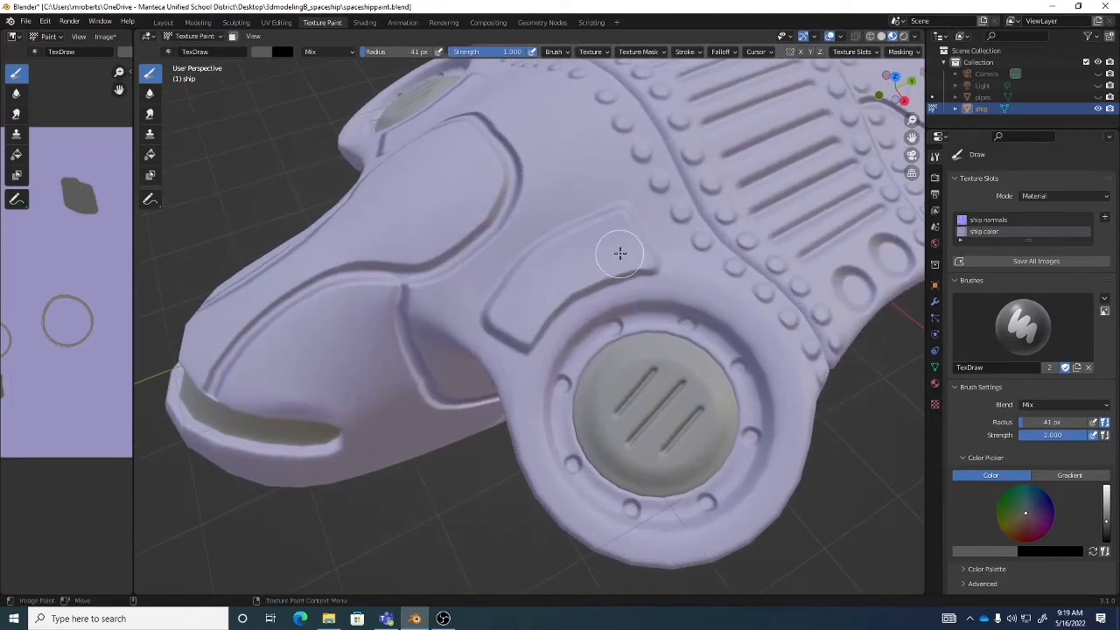
pyautogui.moveTo(618, 225)
pyautogui.mouseDown()
pyautogui.moveTo(522, 280)
pyautogui.moveTo(562, 250)
pyautogui.moveTo(517, 190)
pyautogui.mouseUp()
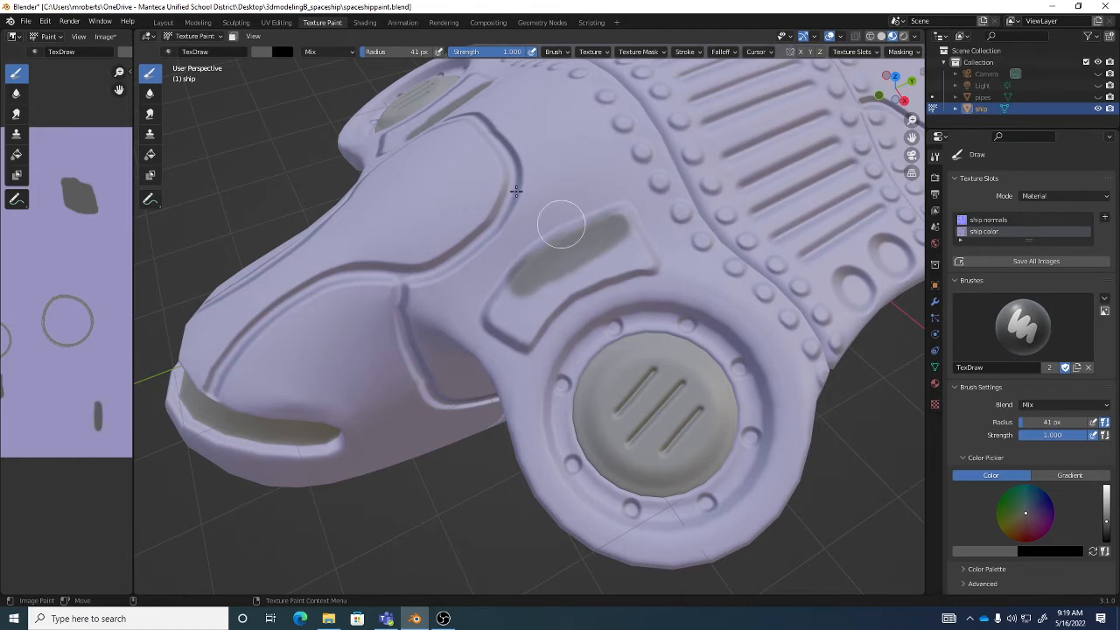
pyautogui.moveTo(615, 232)
pyautogui.mouseDown()
pyautogui.moveTo(634, 255)
pyautogui.moveTo(595, 262)
pyautogui.moveTo(640, 259)
pyautogui.mouseUp()
pyautogui.moveTo(569, 276); pyautogui.dragTo(555, 288, button='middle')
pyautogui.moveTo(555, 288)
pyautogui.mouseDown()
pyautogui.moveTo(532, 343)
pyautogui.moveTo(516, 331)
pyautogui.moveTo(518, 308)
pyautogui.moveTo(522, 320)
pyautogui.moveTo(540, 288)
pyautogui.moveTo(529, 332)
pyautogui.moveTo(543, 304)
pyautogui.mouseUp()
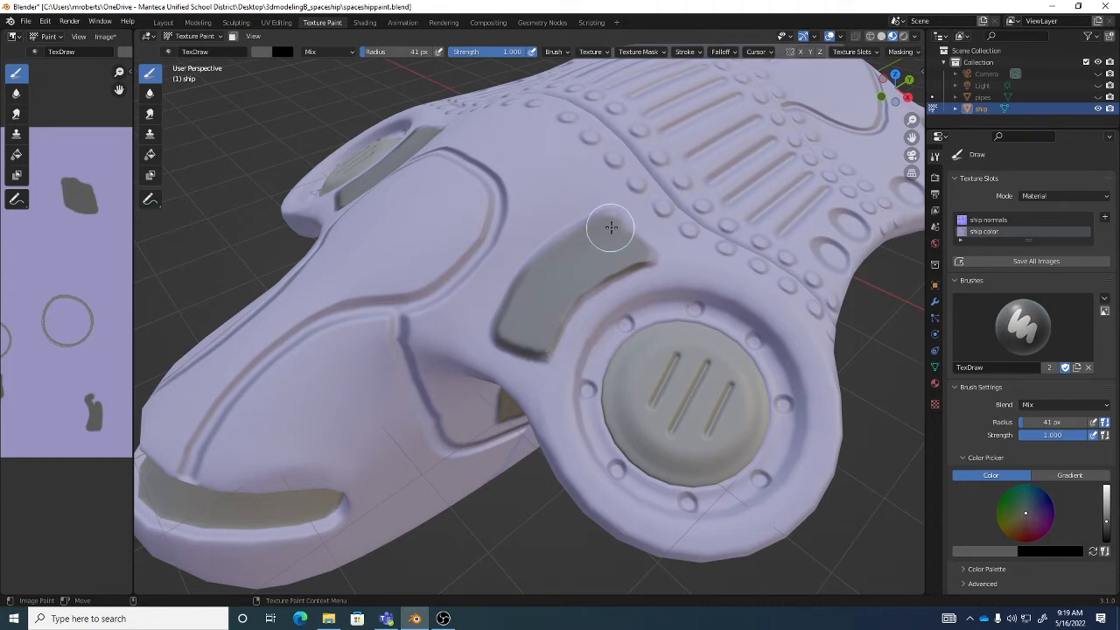
# - Fill the remaining upper end of the curved recessed panel beside the large round dome with the same gray
pyautogui.moveTo(611, 227)
pyautogui.mouseDown(button='middle')
pyautogui.moveTo(612, 245)
pyautogui.moveTo(625, 231)
pyautogui.mouseUp(button='middle')
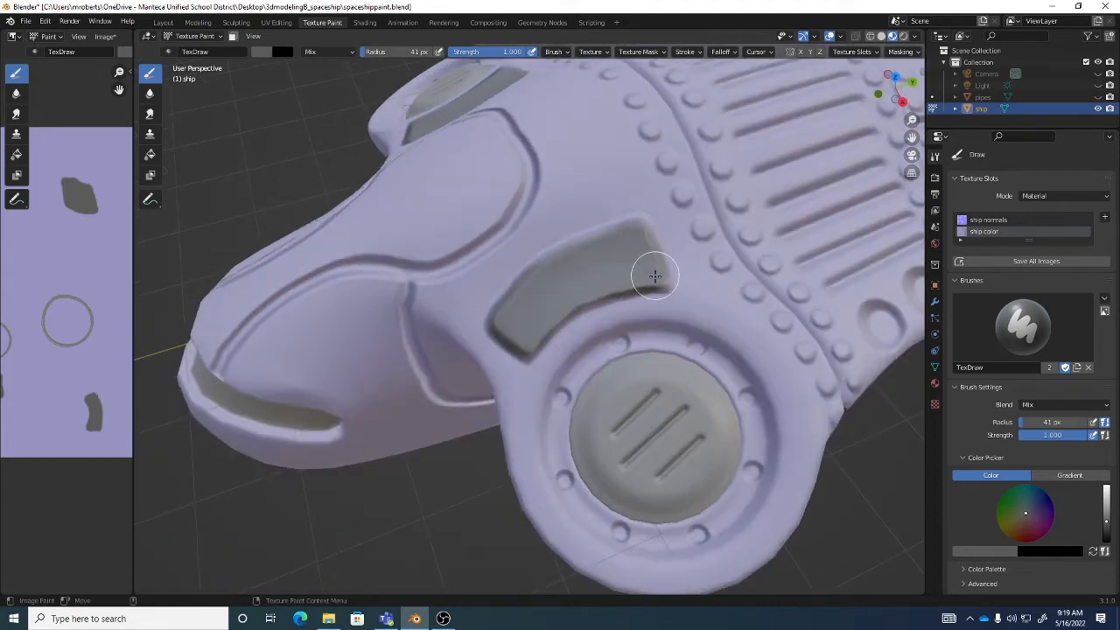
pyautogui.moveTo(525, 318)
pyautogui.mouseDown(button='middle')
pyautogui.moveTo(605, 250)
pyautogui.moveTo(572, 249)
pyautogui.moveTo(910, 307)
pyautogui.mouseUp(button='middle')
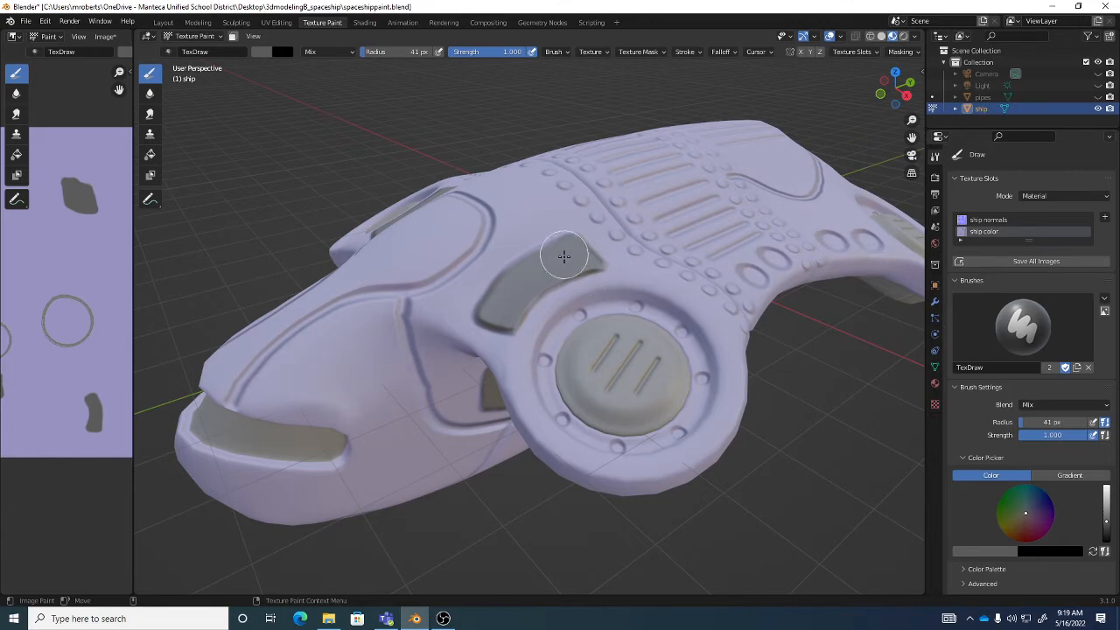
pyautogui.moveTo(564, 255); pyautogui.dragTo(506, 311)
pyautogui.moveTo(682, 385); pyautogui.dragTo(621, 356, button='middle')
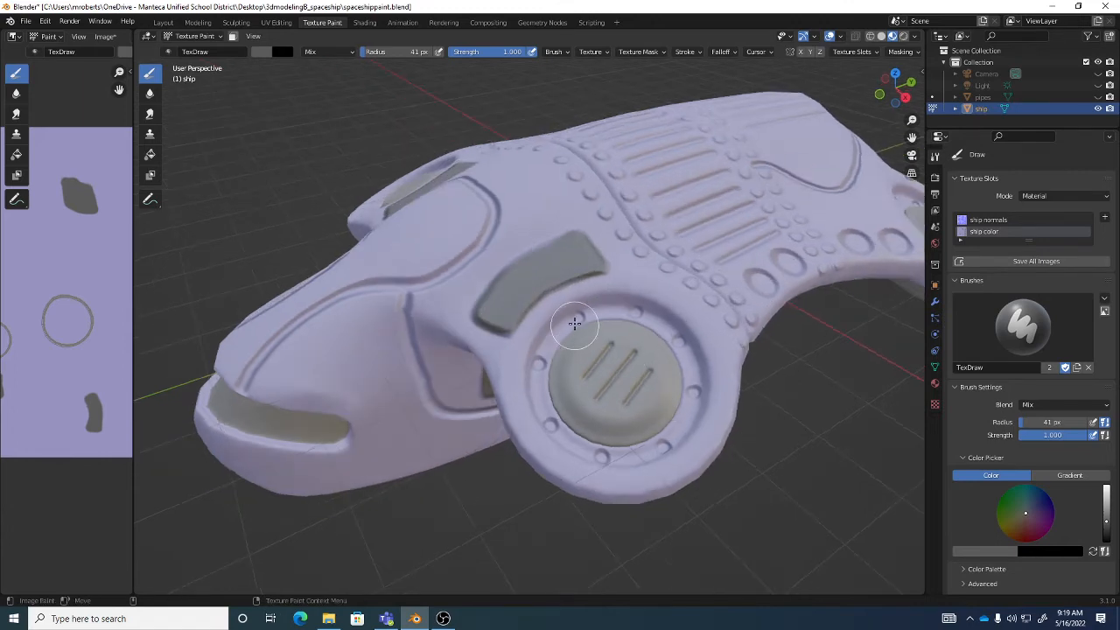
pyautogui.moveTo(574, 324); pyautogui.dragTo(586, 267, button='middle')
pyautogui.moveTo(611, 408)
pyautogui.mouseDown(button='middle')
pyautogui.moveTo(581, 301)
pyautogui.moveTo(595, 308)
pyautogui.moveTo(615, 287)
pyautogui.moveTo(650, 278)
pyautogui.moveTo(663, 340)
pyautogui.moveTo(588, 273)
pyautogui.mouseUp(button='middle')
pyautogui.scroll(-1, 602, 302)
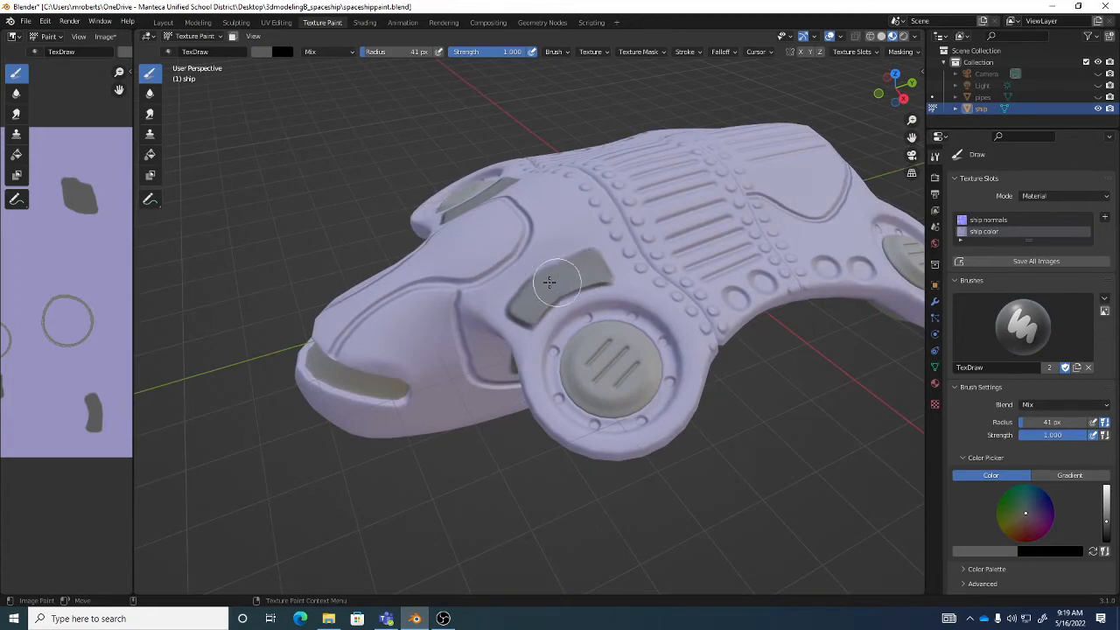
pyautogui.moveTo(553, 280); pyautogui.dragTo(578, 280)
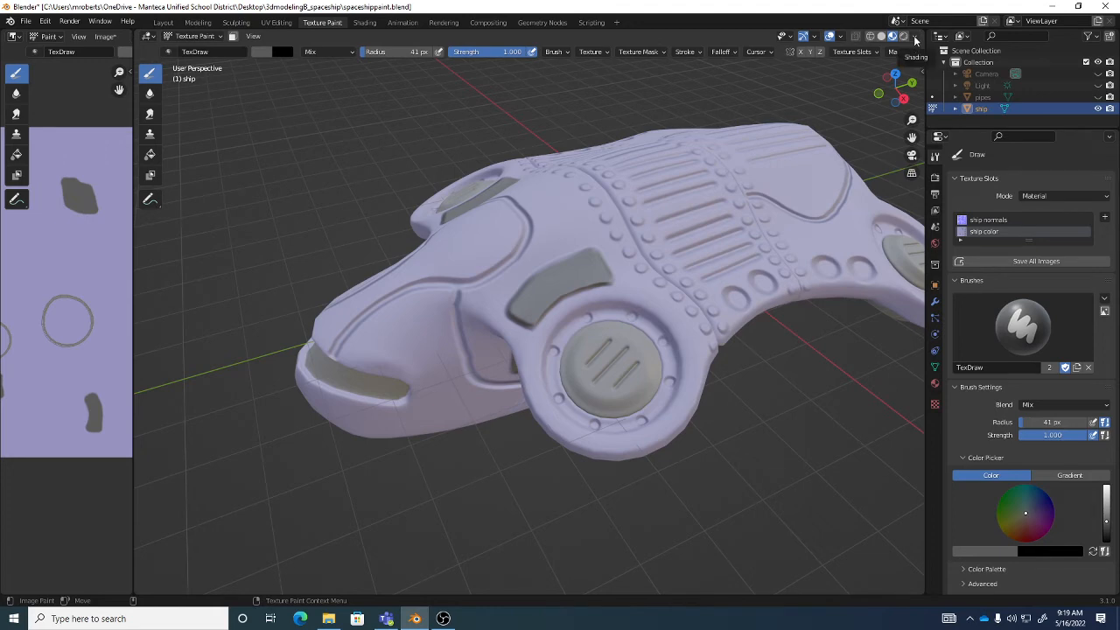
# - Compare the ship in Solid and Material Preview shading and check the Material Preview lighting options
pyautogui.click(884, 37)
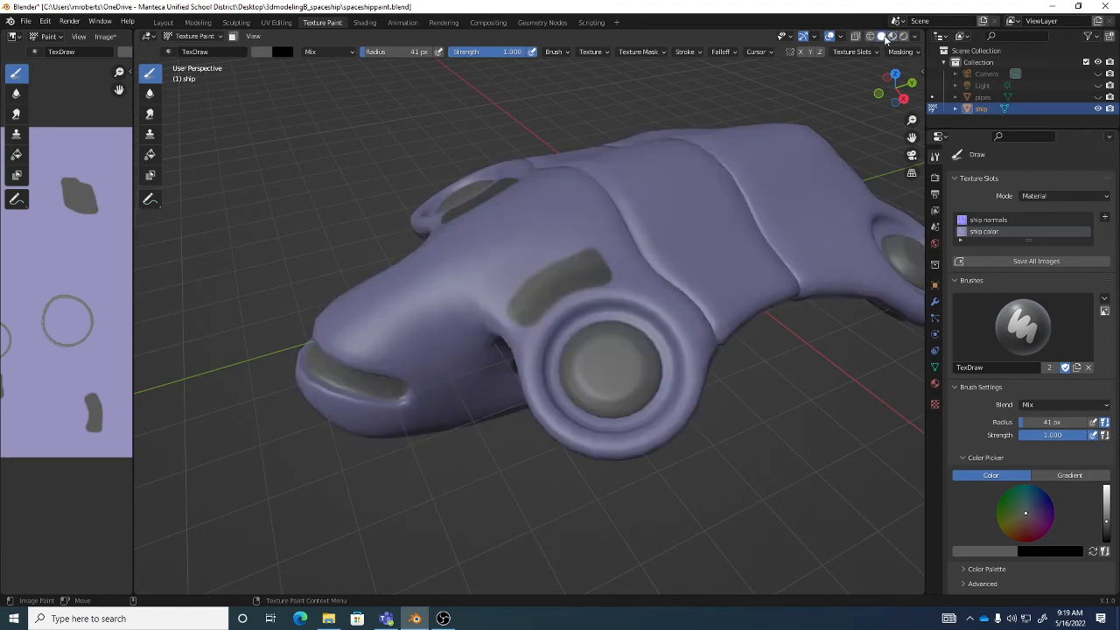
pyautogui.click(892, 36)
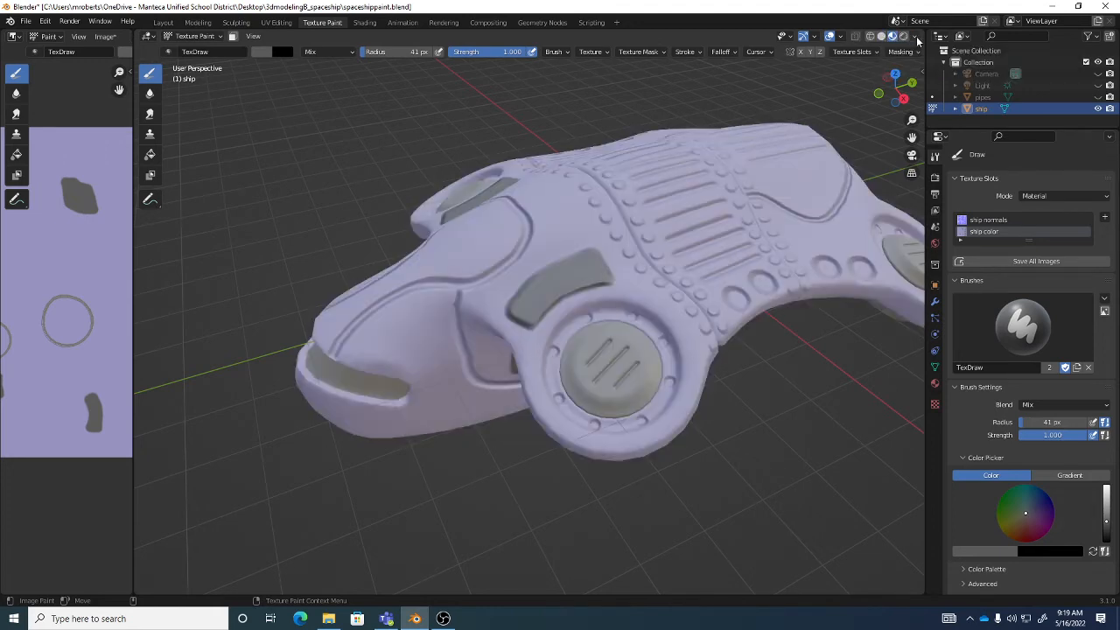
pyautogui.click(916, 38)
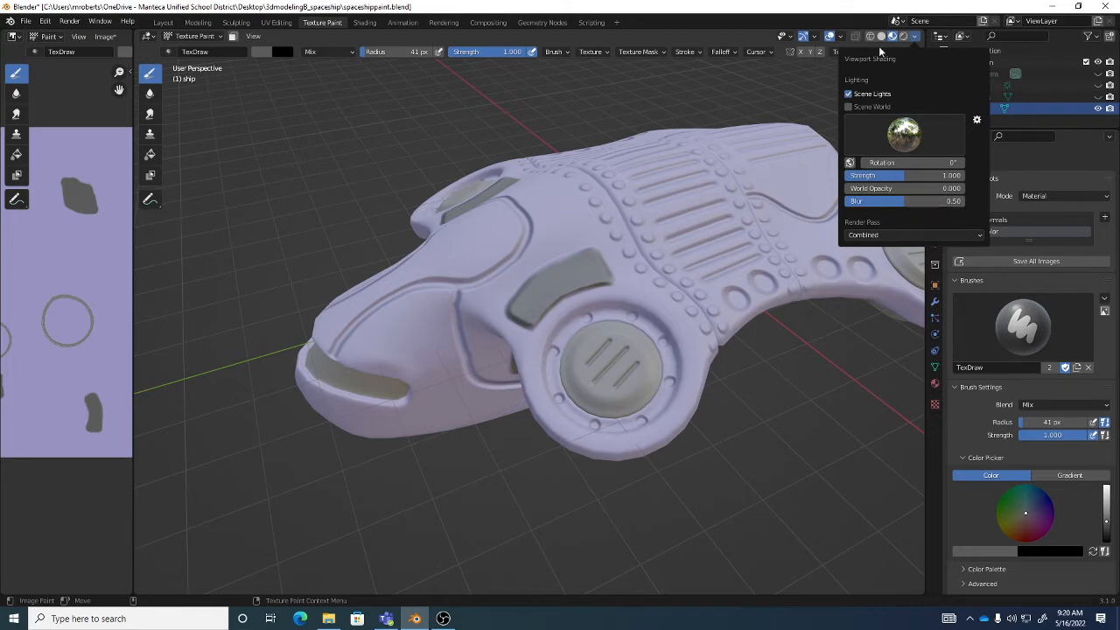
pyautogui.click(908, 39)
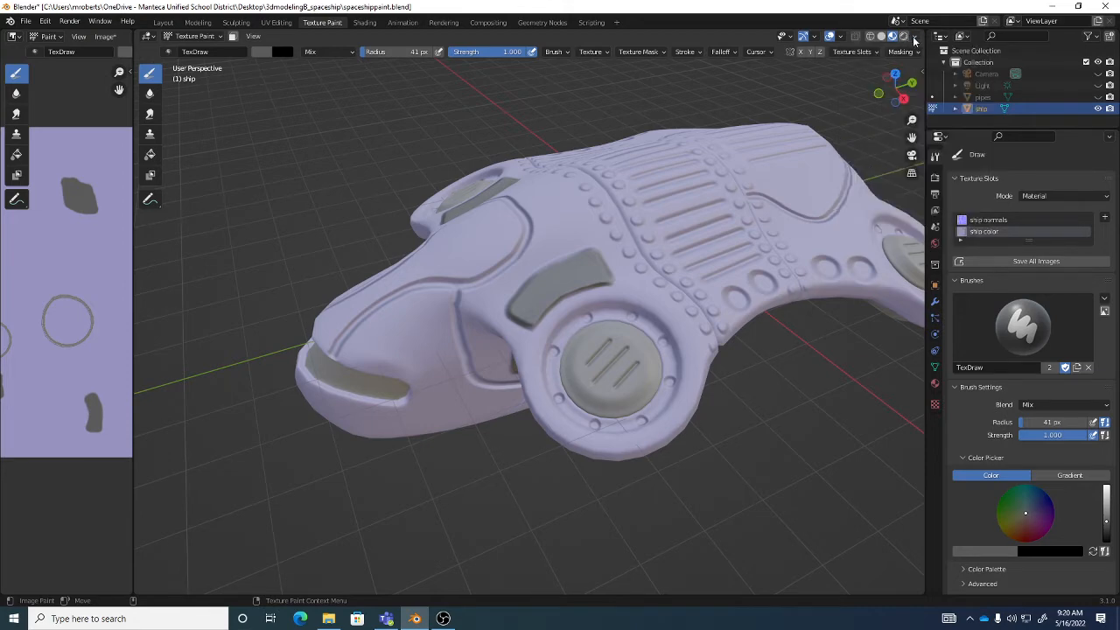
pyautogui.click(916, 38)
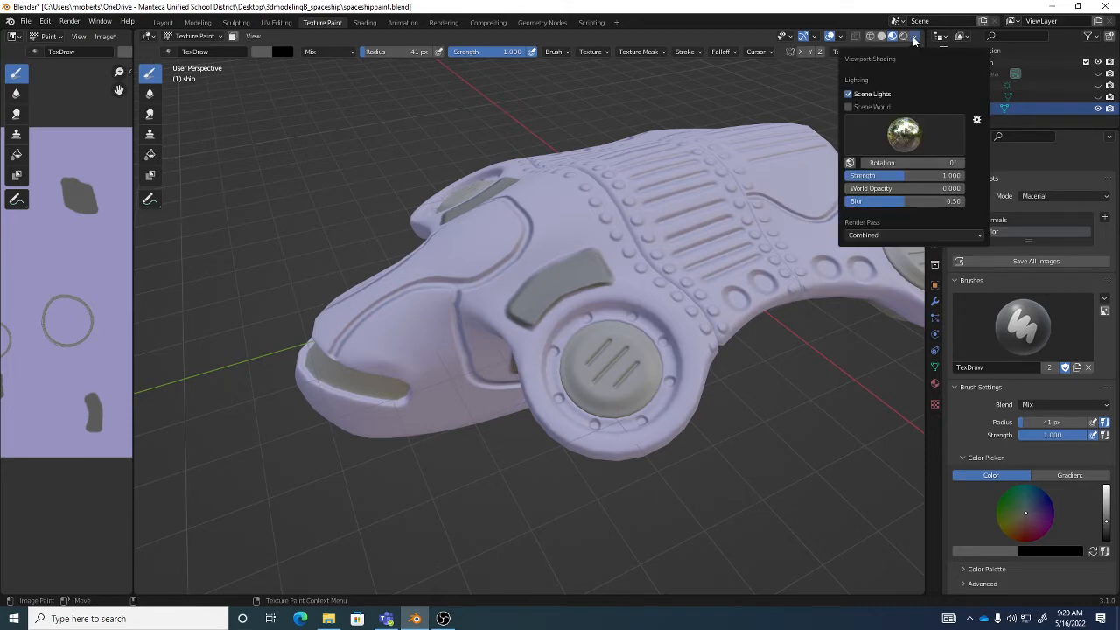
# - Switch the viewport to Solid shading and set its lighting to Flat with Texture color
pyautogui.click(884, 37)
pyautogui.click(884, 37)
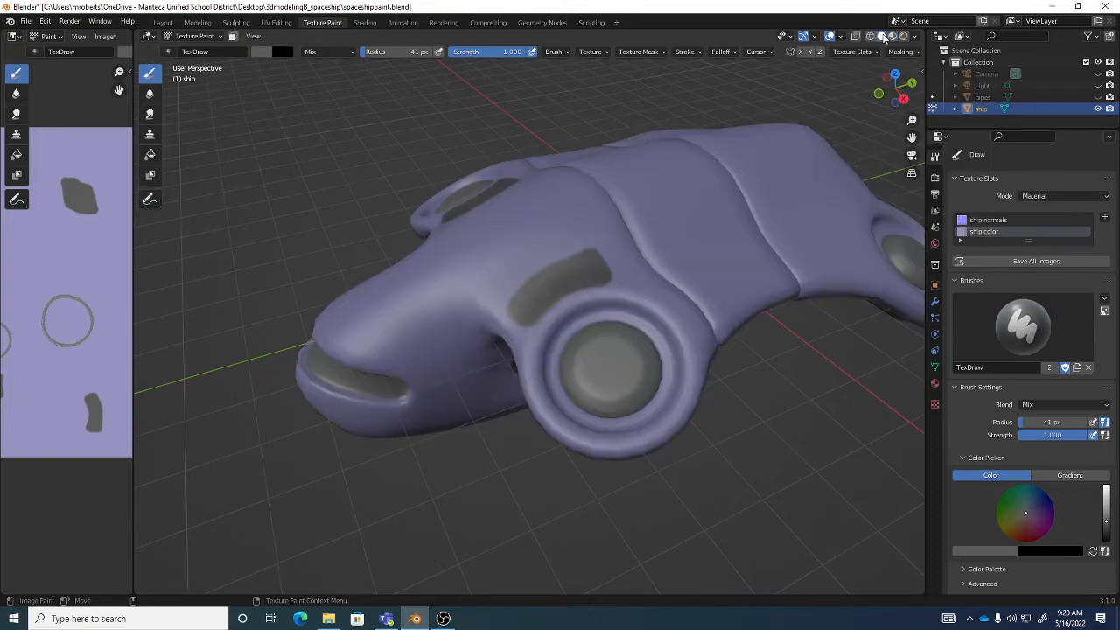
pyautogui.click(916, 39)
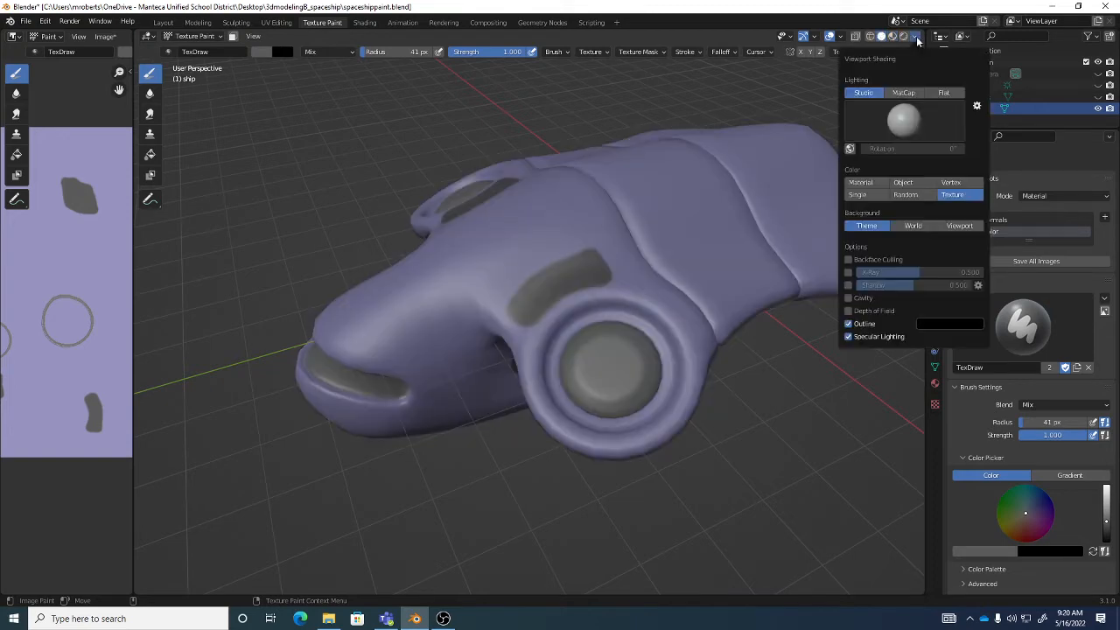
pyautogui.click(943, 93)
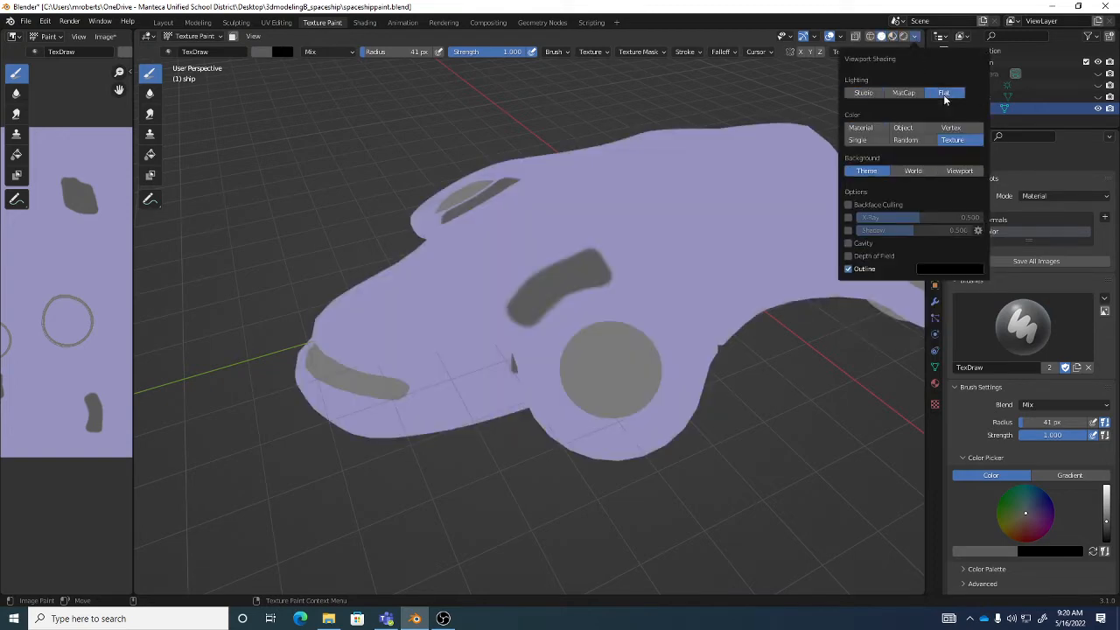
pyautogui.click(882, 39)
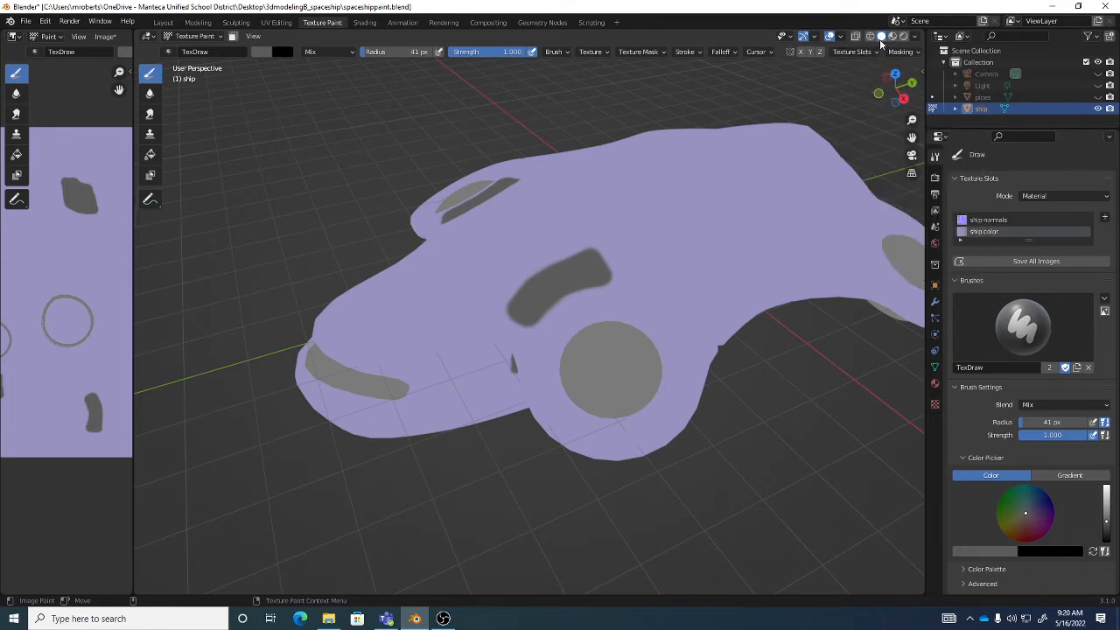
# - Try Studio and MatCap lighting, return to Flat, and inspect the unshaded gray paint around the ship
pyautogui.click(915, 38)
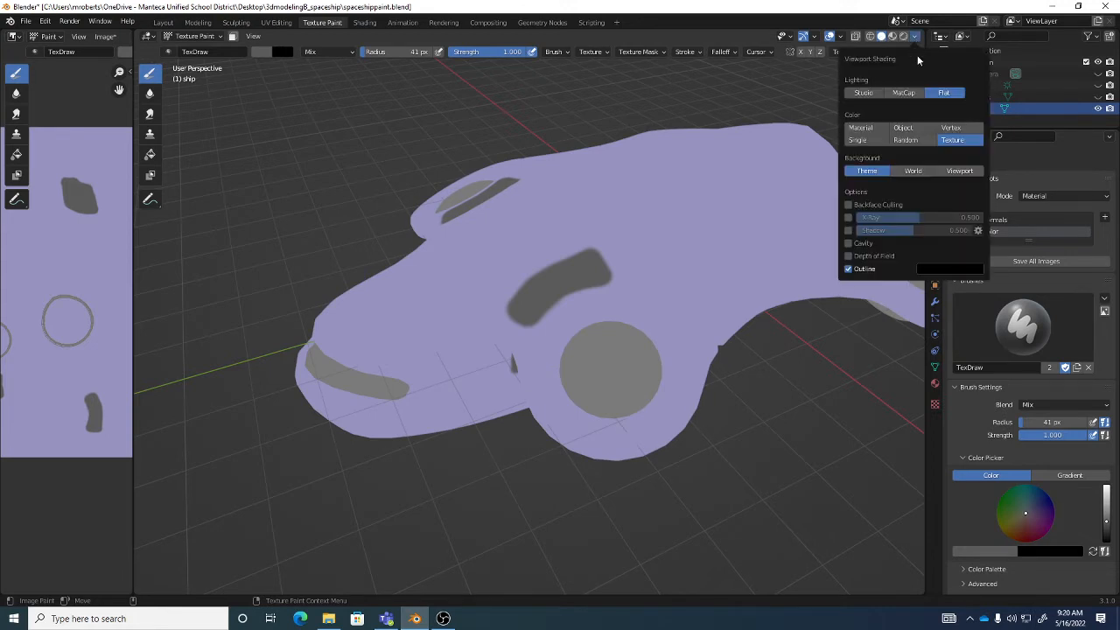
pyautogui.click(881, 93)
pyautogui.click(904, 94)
pyautogui.click(944, 94)
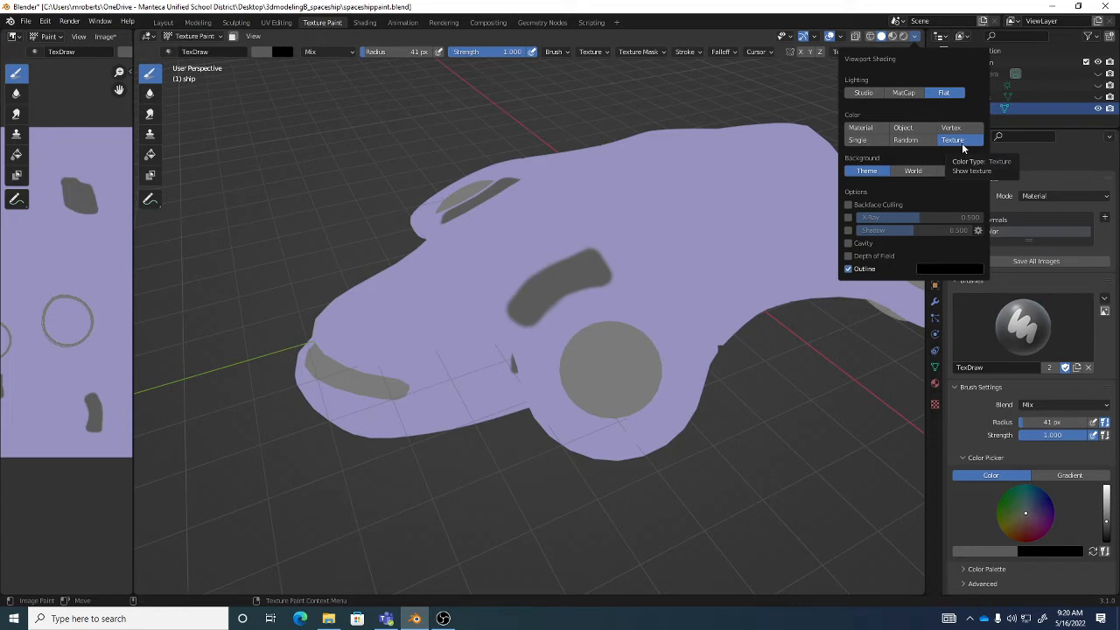
pyautogui.moveTo(695, 250); pyautogui.dragTo(590, 330, button='middle')
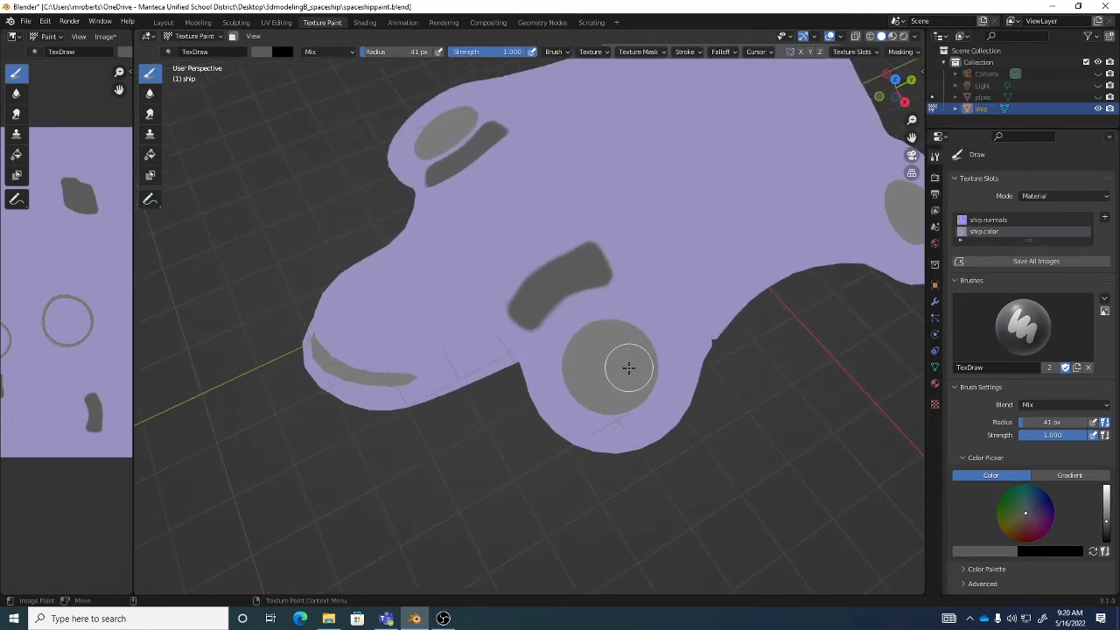
pyautogui.moveTo(599, 303)
pyautogui.mouseDown(button='middle')
pyautogui.moveTo(630, 330)
pyautogui.moveTo(668, 335)
pyautogui.moveTo(690, 404)
pyautogui.moveTo(640, 344)
pyautogui.mouseUp(button='middle')
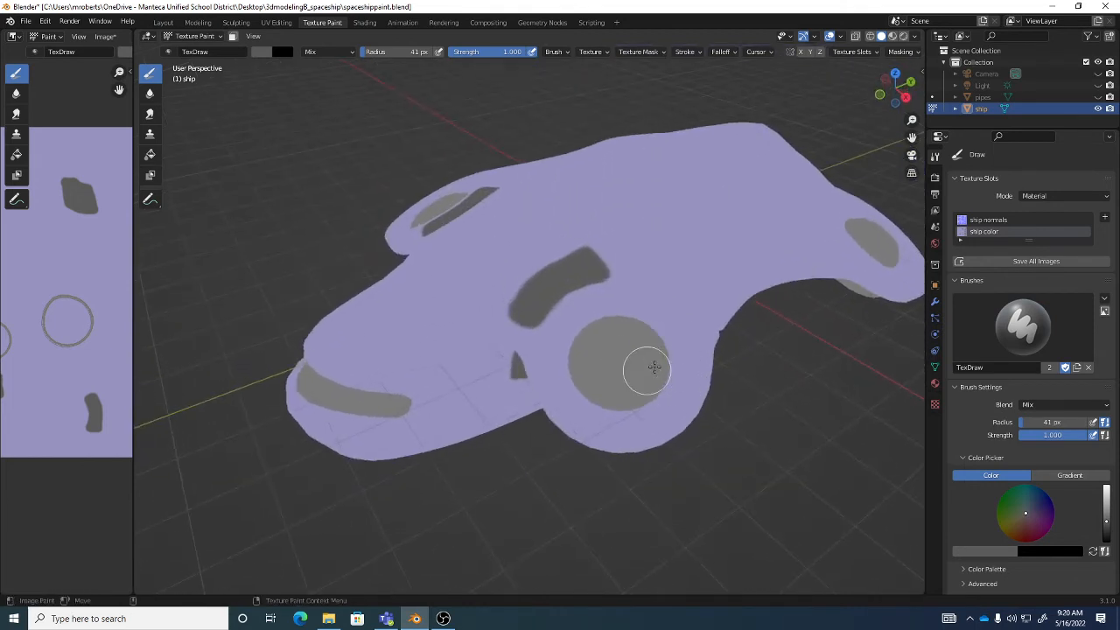
# - Compare Material Preview with Solid shading under Studio and Flat lighting, ending in Material Preview
pyautogui.click(892, 36)
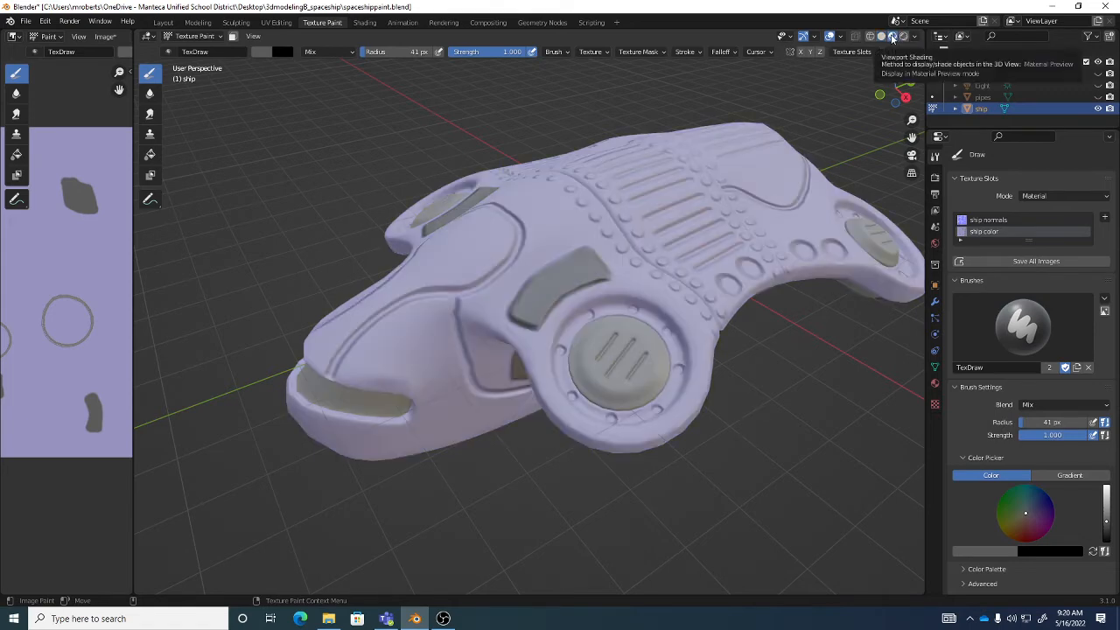
pyautogui.click(882, 36)
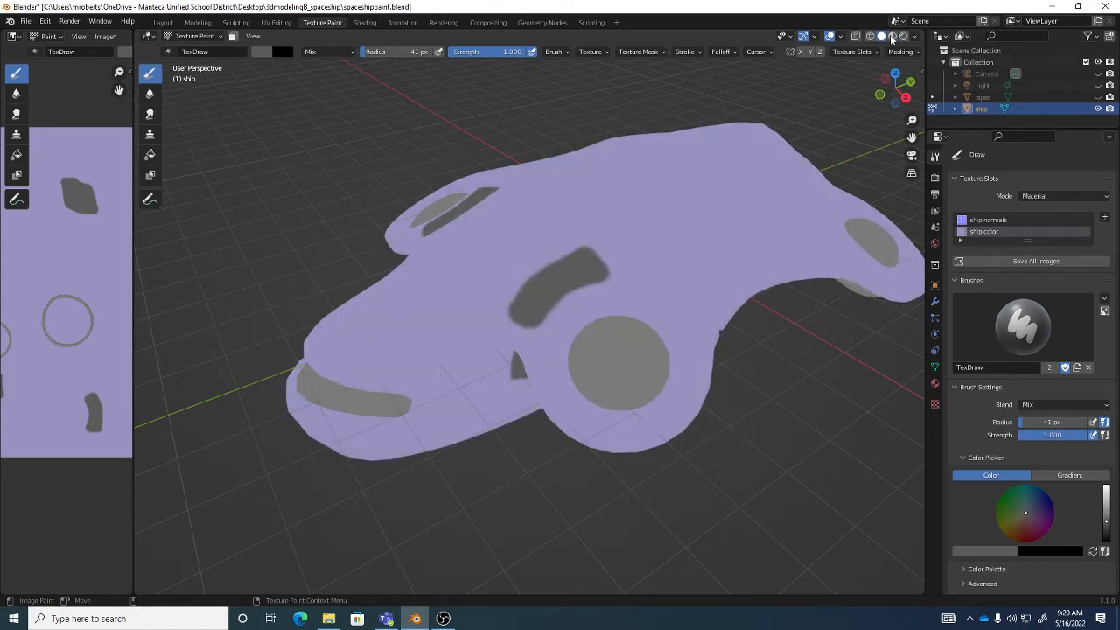
pyautogui.click(915, 37)
pyautogui.click(864, 92)
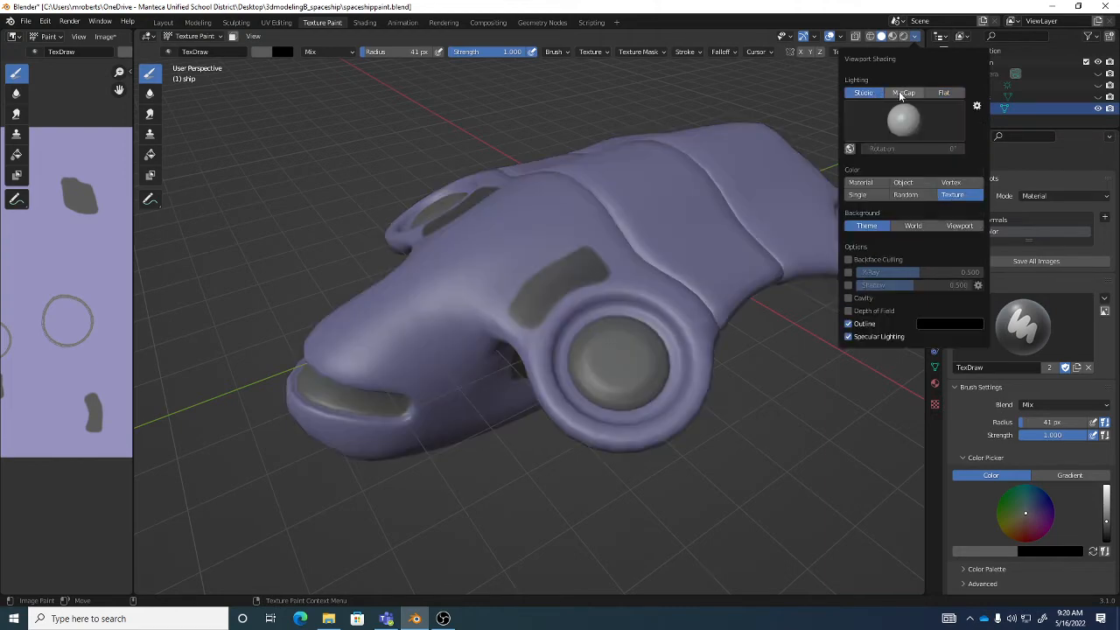
pyautogui.click(944, 93)
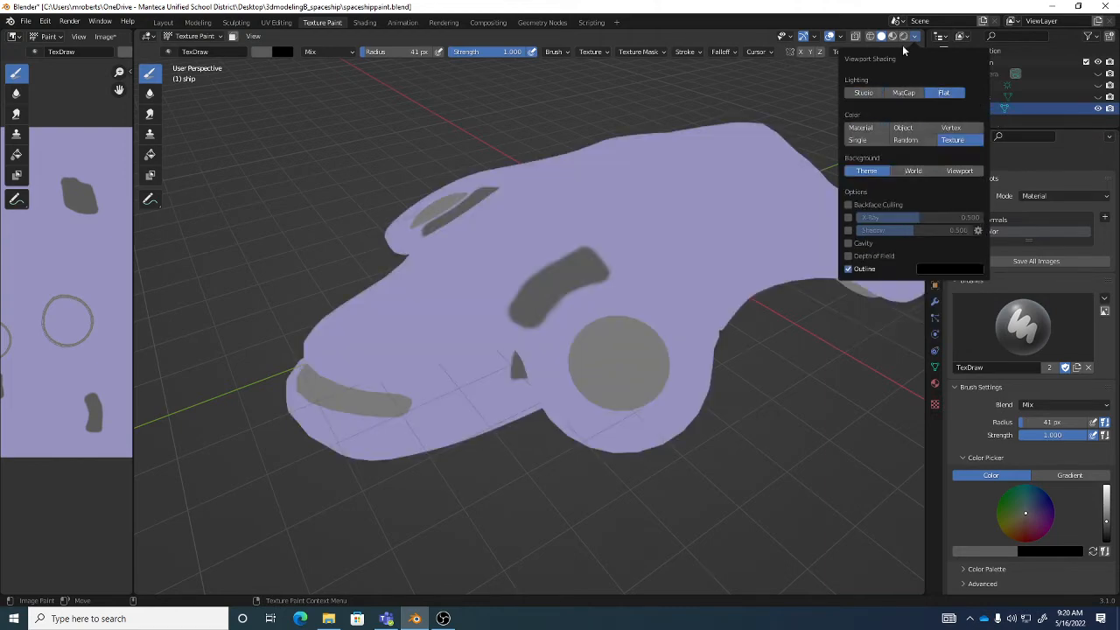
pyautogui.click(892, 37)
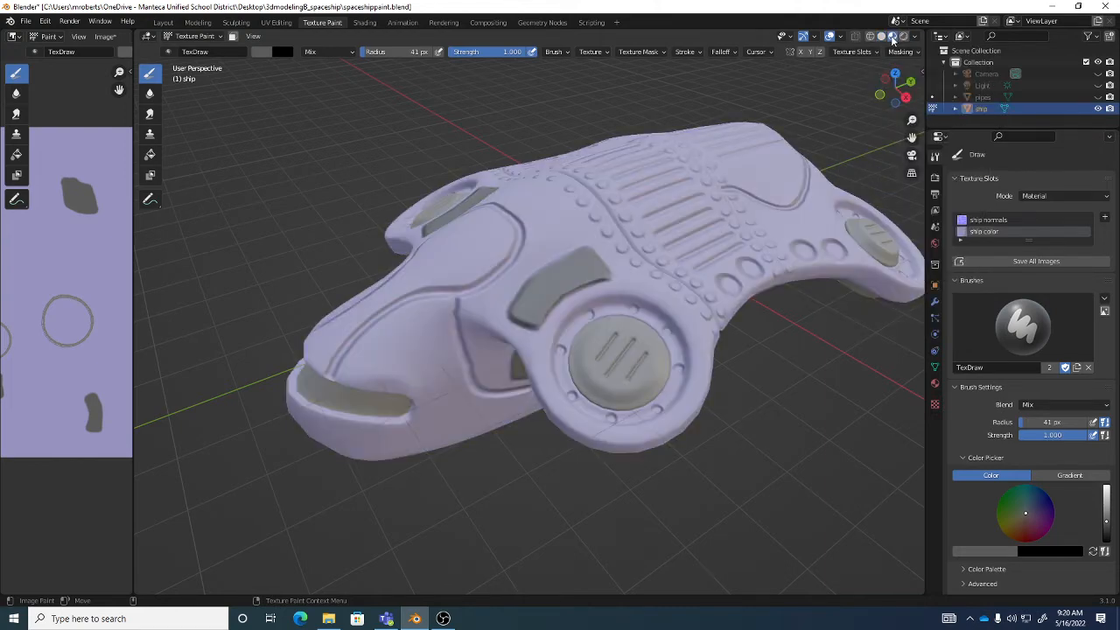
pyautogui.moveTo(720, 240); pyautogui.dragTo(684, 243, button='middle')
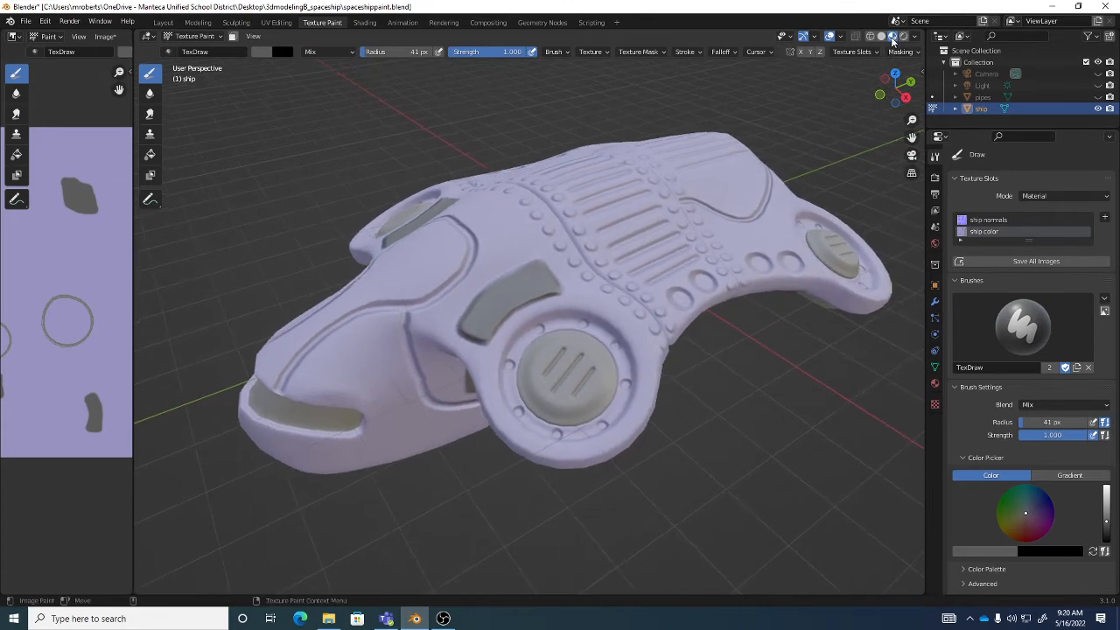
pyautogui.moveTo(723, 263)
pyautogui.mouseDown(button='middle')
pyautogui.moveTo(697, 266)
pyautogui.moveTo(702, 249)
pyautogui.mouseUp(button='middle')
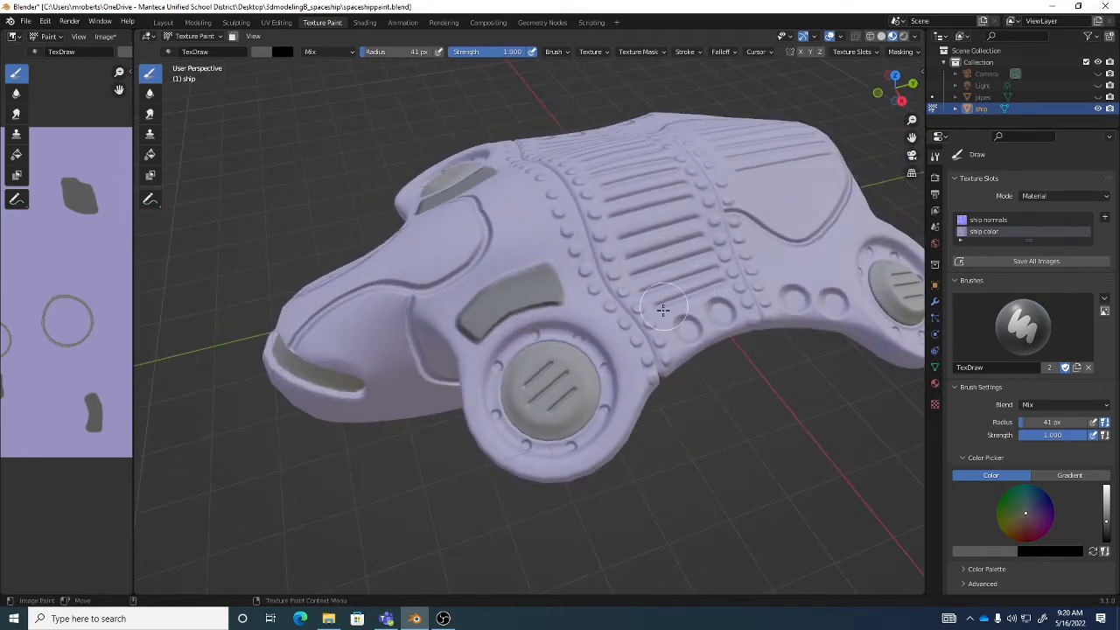
pyautogui.moveTo(663, 310)
pyautogui.mouseDown(button='middle')
pyautogui.moveTo(654, 307)
pyautogui.moveTo(702, 333)
pyautogui.mouseUp(button='middle')
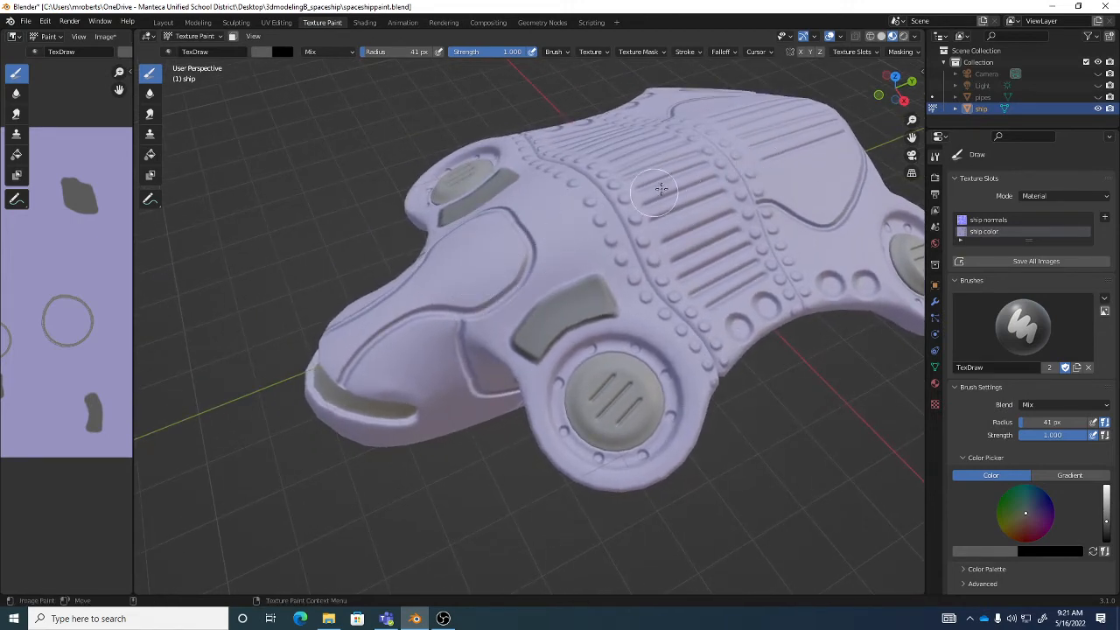
pyautogui.moveTo(622, 278); pyautogui.dragTo(593, 278, button='middle')
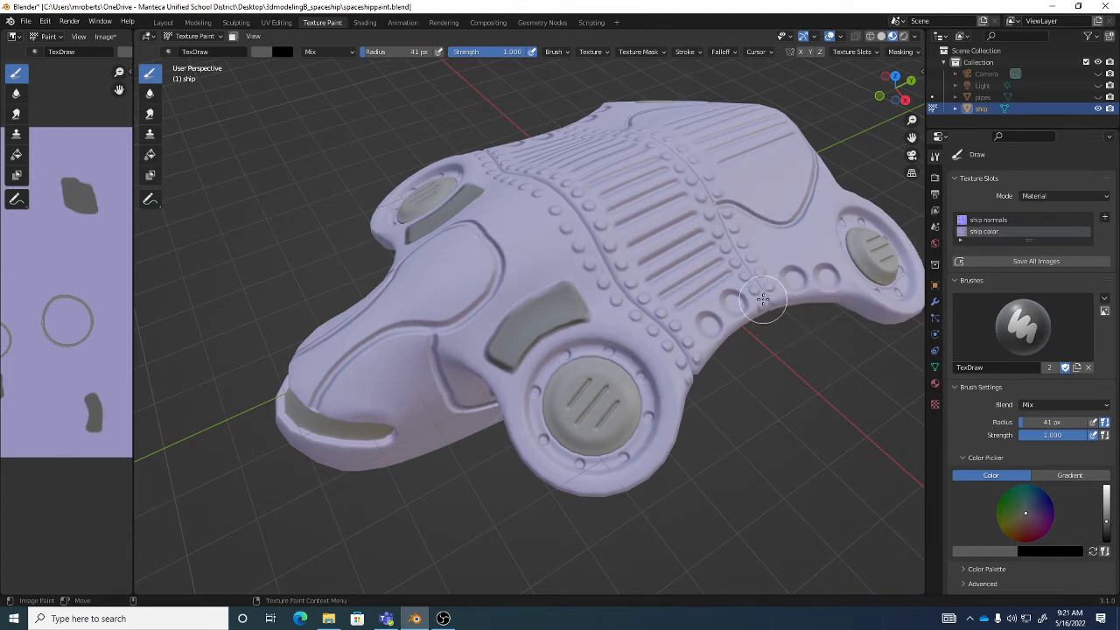
pyautogui.moveTo(652, 333)
pyautogui.mouseDown(button='middle')
pyautogui.moveTo(645, 252)
pyautogui.moveTo(649, 287)
pyautogui.moveTo(659, 283)
pyautogui.mouseUp(button='middle')
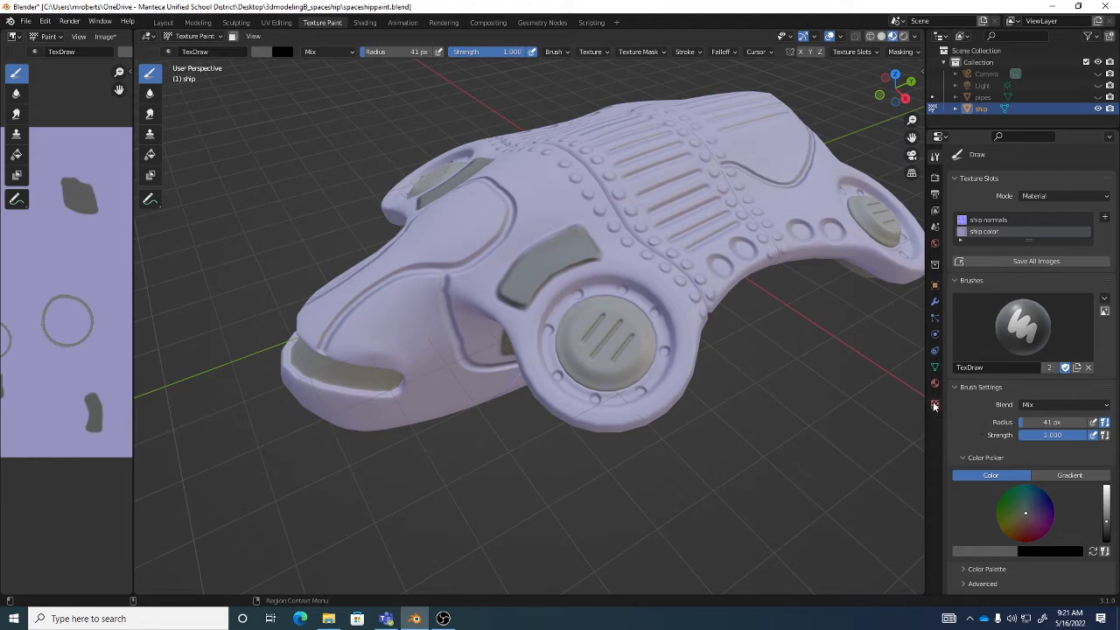
# - Create a new image texture for the brush and browse to the stencils folder for its image
pyautogui.click(935, 404)
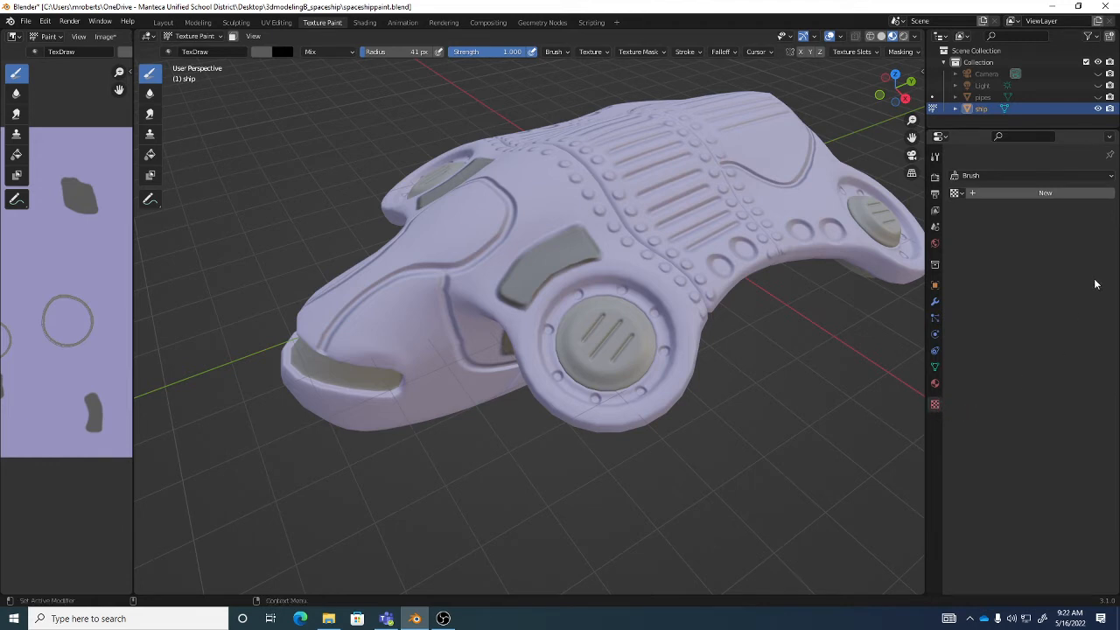
pyautogui.click(1034, 194)
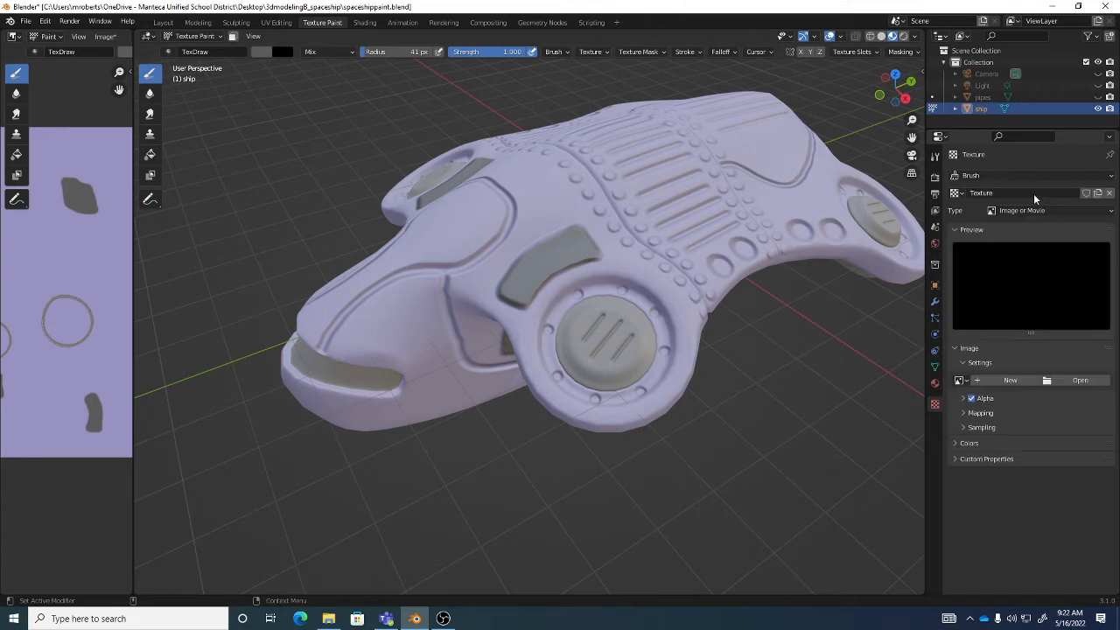
pyautogui.click(1073, 383)
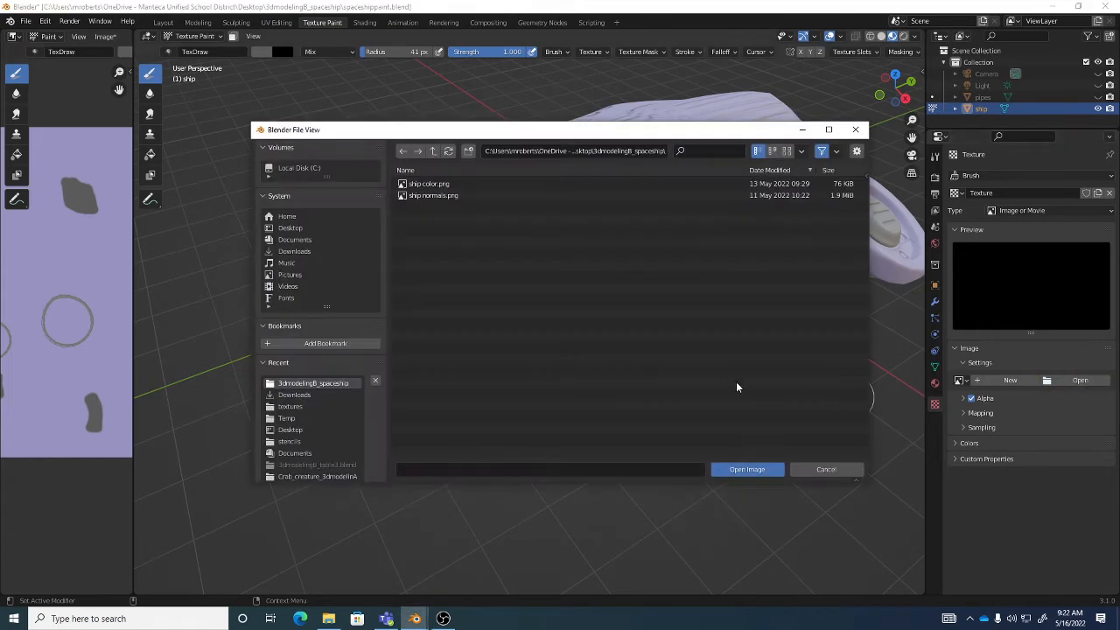
pyautogui.click(296, 443)
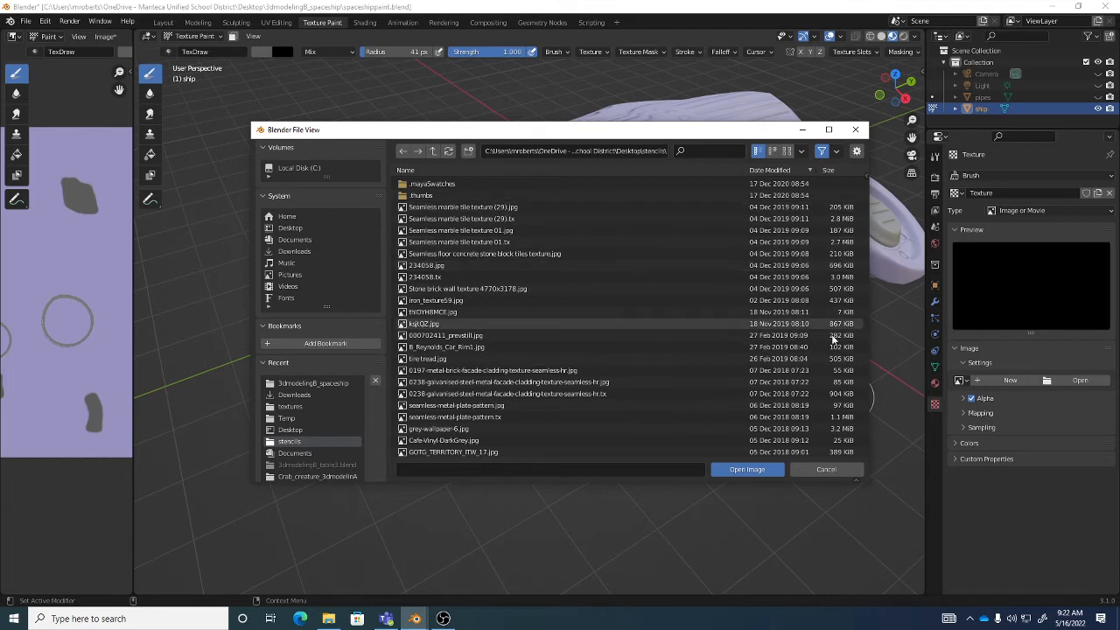
# - Compare the file browser's display modes, ending with the stencil images shown as thumbnails
pyautogui.click(787, 151)
pyautogui.click(772, 151)
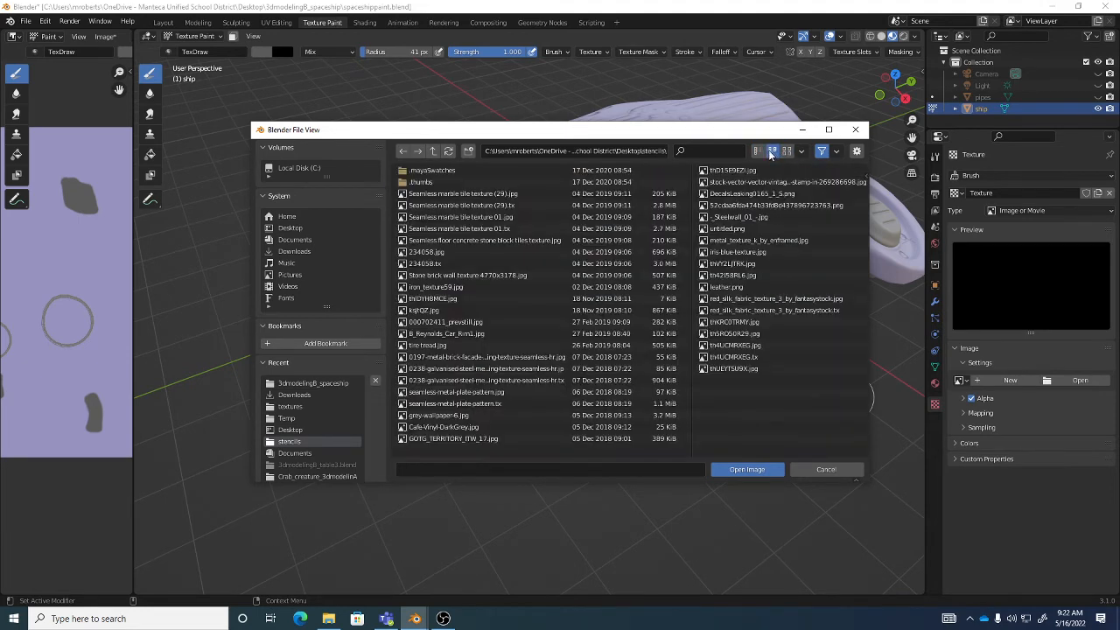
pyautogui.click(758, 152)
pyautogui.click(773, 151)
pyautogui.click(758, 151)
pyautogui.click(773, 151)
pyautogui.click(787, 151)
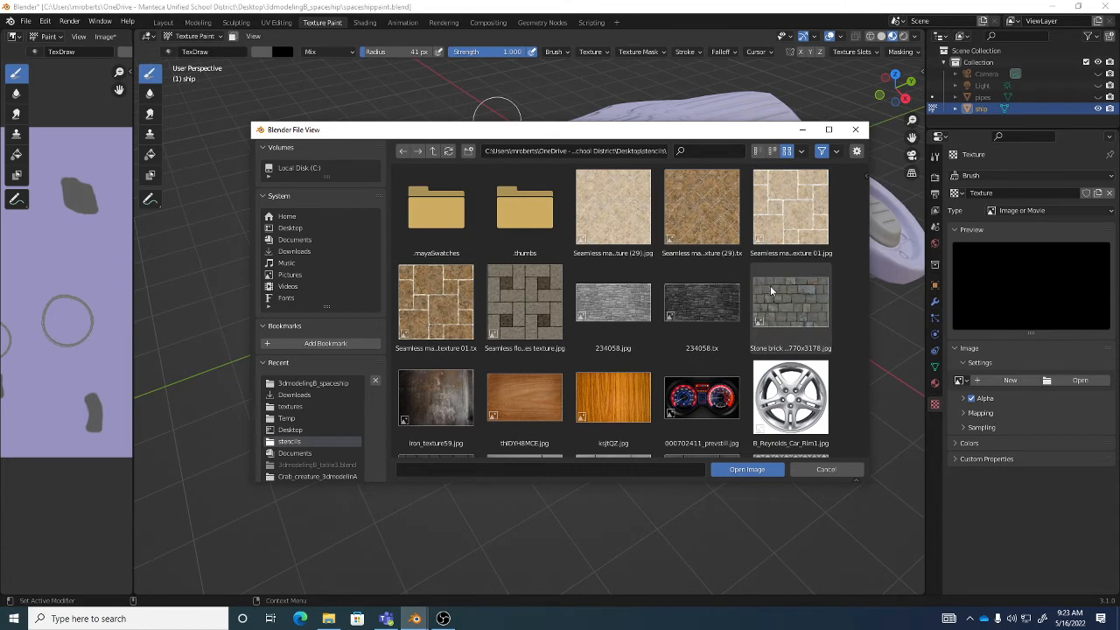
# - Load metal_texture_k_by_enframed.jpg from the stencils folder as the brush texture's image
pyautogui.scroll(-5, 770, 286)
pyautogui.scroll(-2, 770, 288)
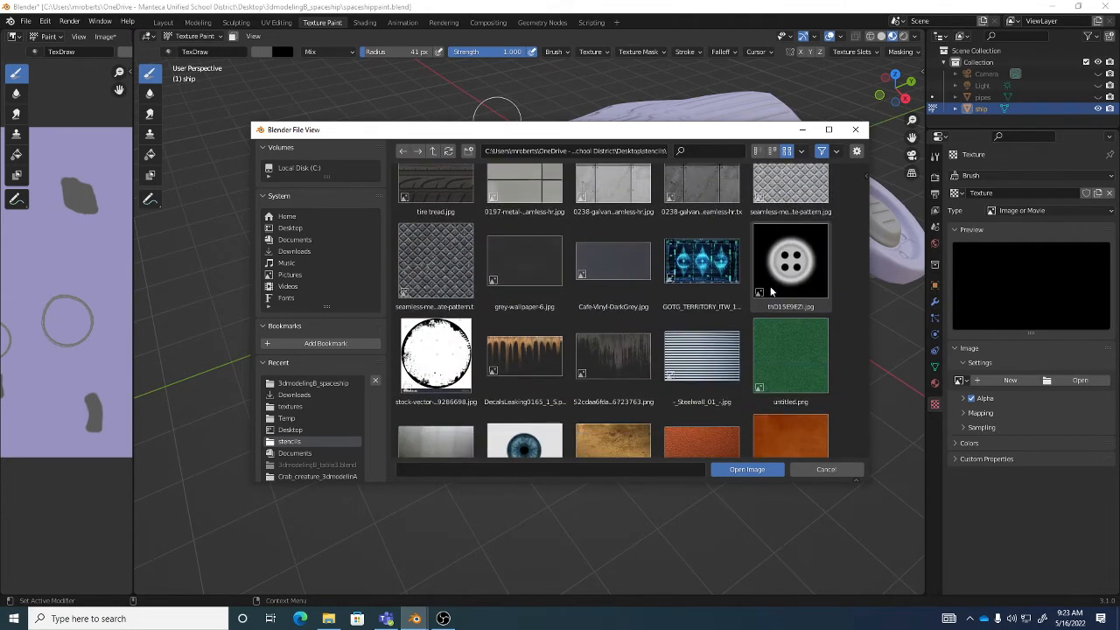
pyautogui.scroll(-2, 694, 325)
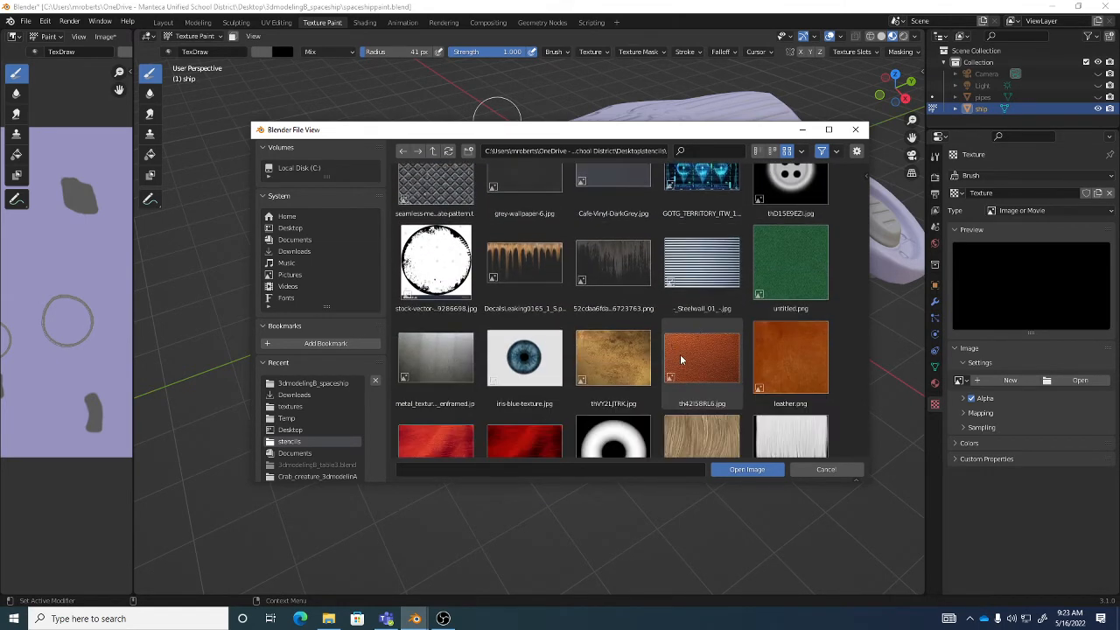
pyautogui.scroll(-3, 680, 354)
pyautogui.scroll(2, 680, 353)
pyautogui.click(442, 317)
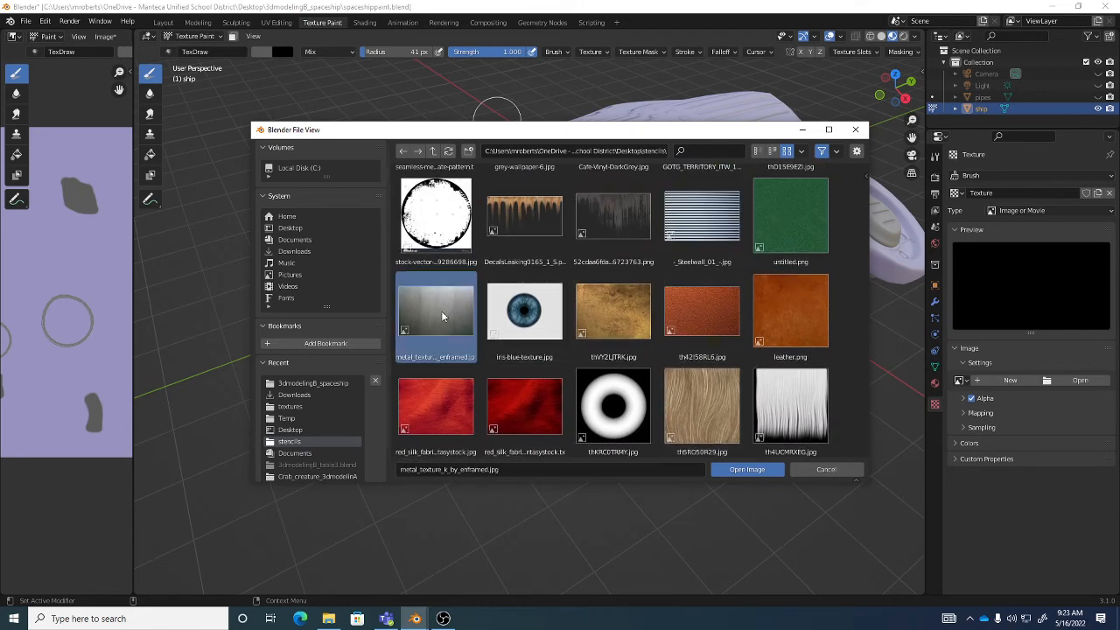
pyautogui.click(746, 469)
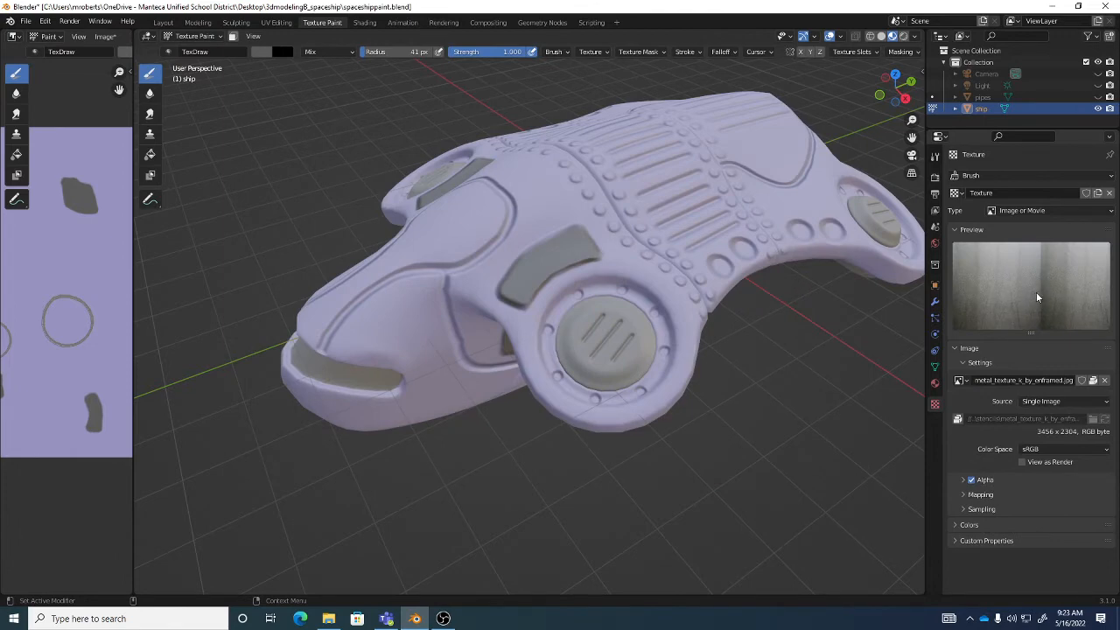
# - Return to the Draw tool after trying the Clone and Fill tools, and display its active tool settings
pyautogui.click(150, 134)
pyautogui.click(151, 153)
pyautogui.click(154, 76)
pyautogui.click(935, 159)
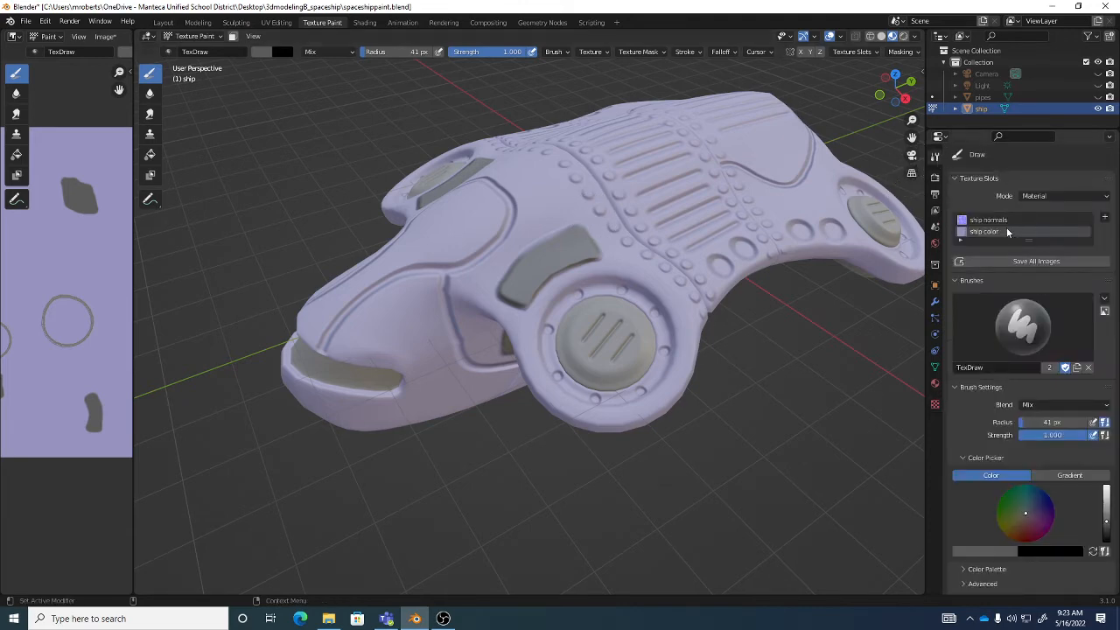
pyautogui.moveTo(692, 247); pyautogui.dragTo(654, 269, button='middle')
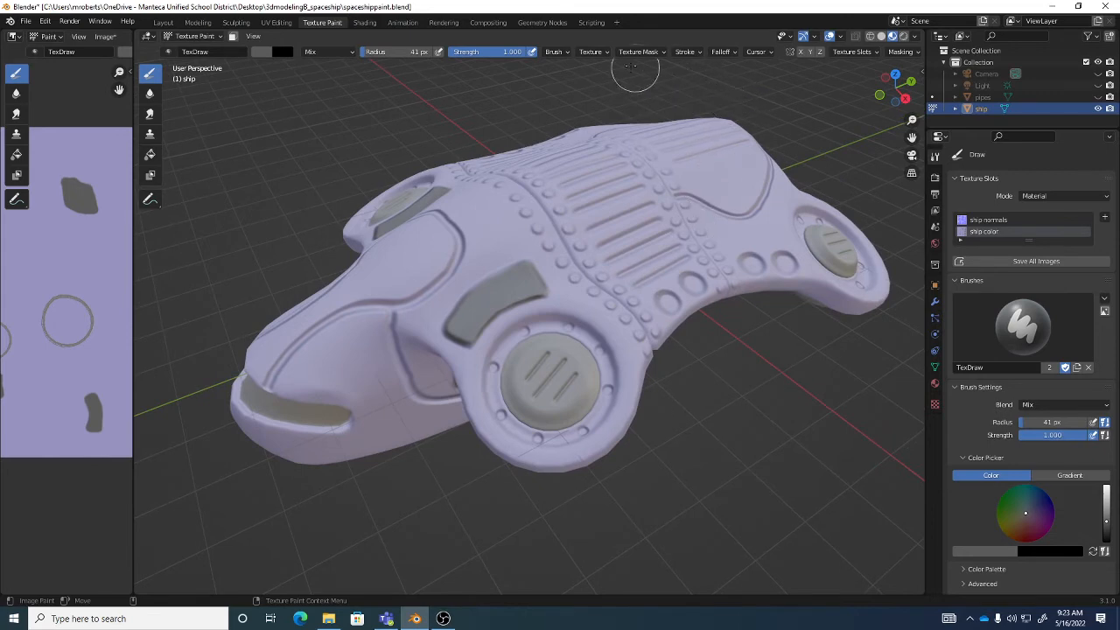
# - Compare the Custom and Smoother falloff curves for the brush, ending with Smoother
pyautogui.click(720, 52)
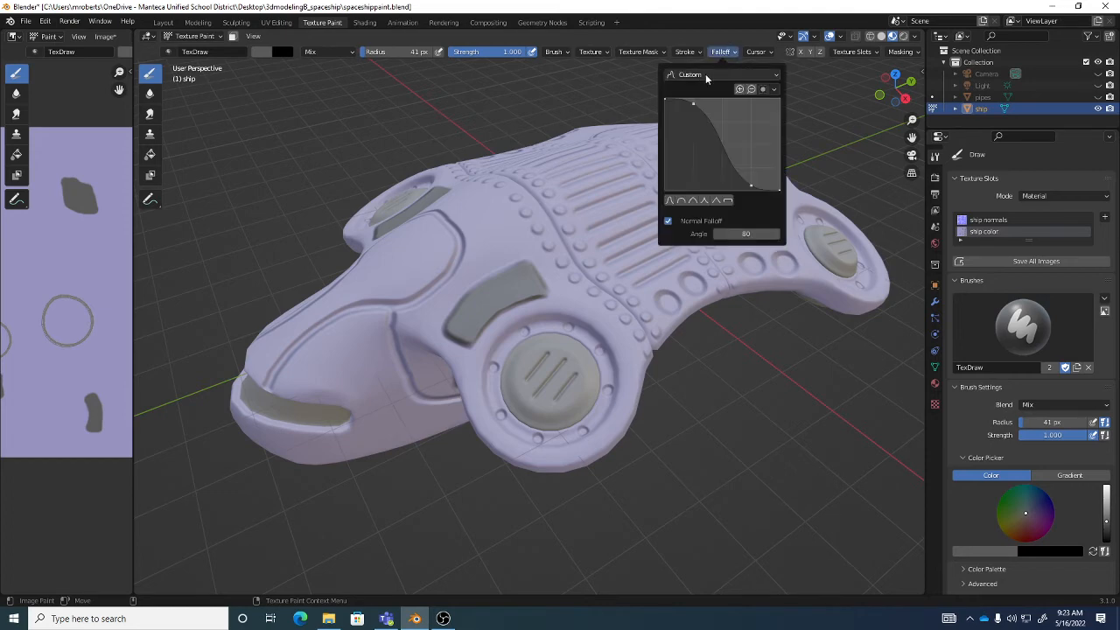
pyautogui.click(705, 74)
pyautogui.click(704, 114)
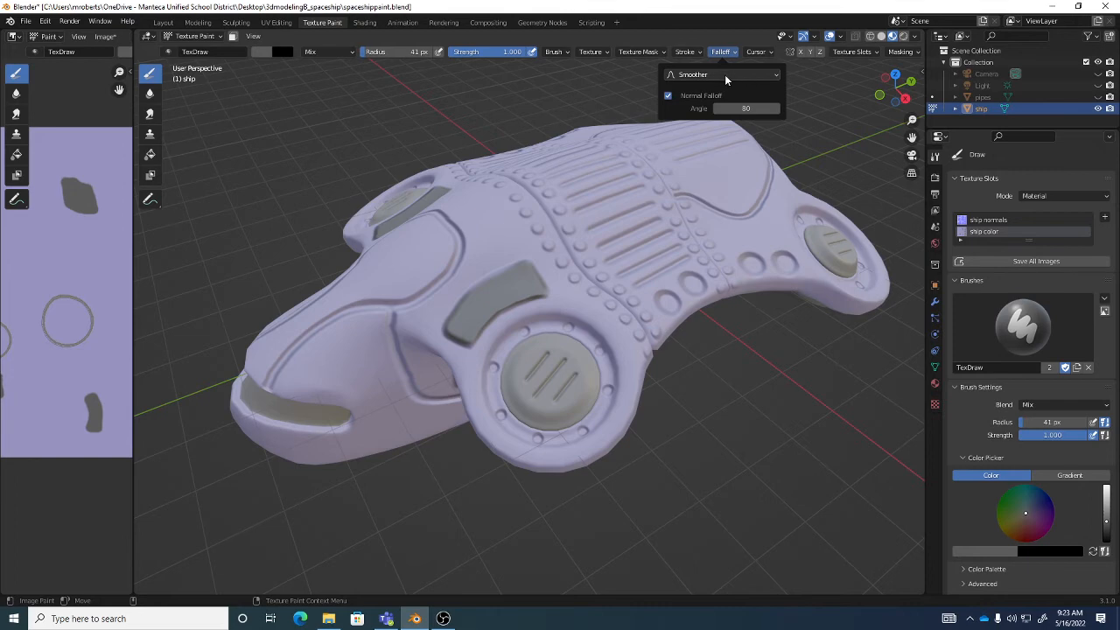
pyautogui.click(718, 52)
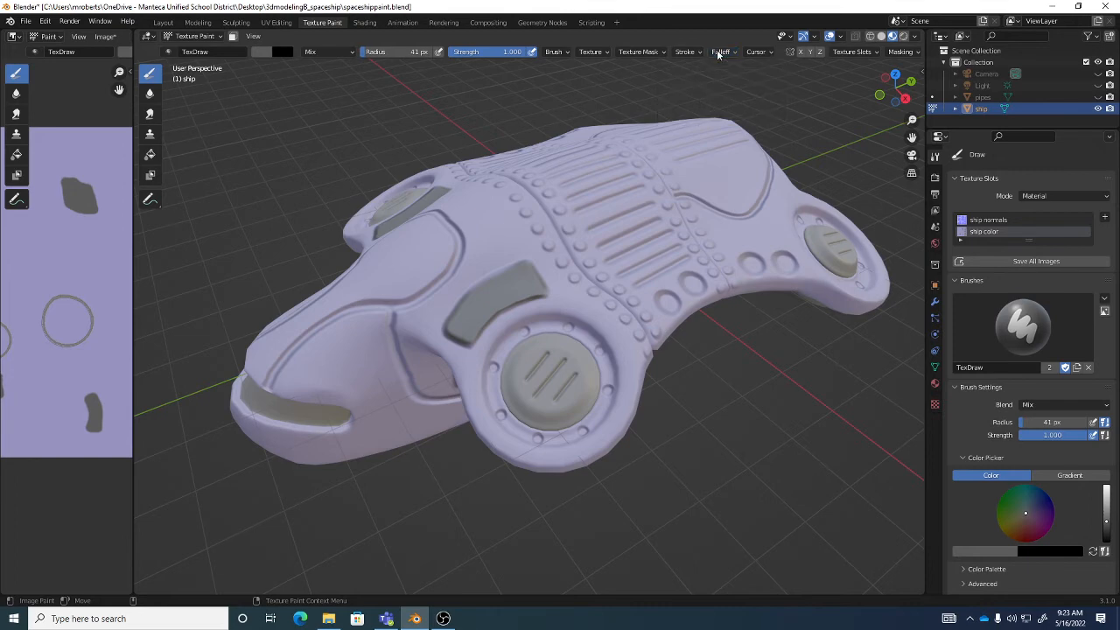
pyautogui.click(718, 51)
pyautogui.click(709, 75)
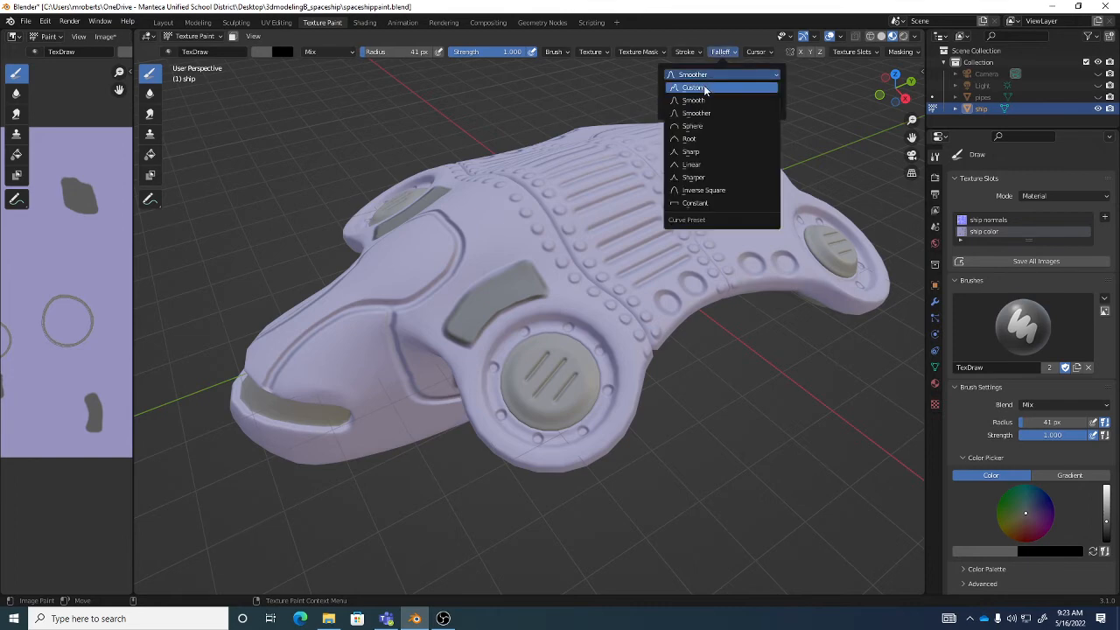
pyautogui.click(706, 89)
pyautogui.click(709, 76)
pyautogui.click(704, 113)
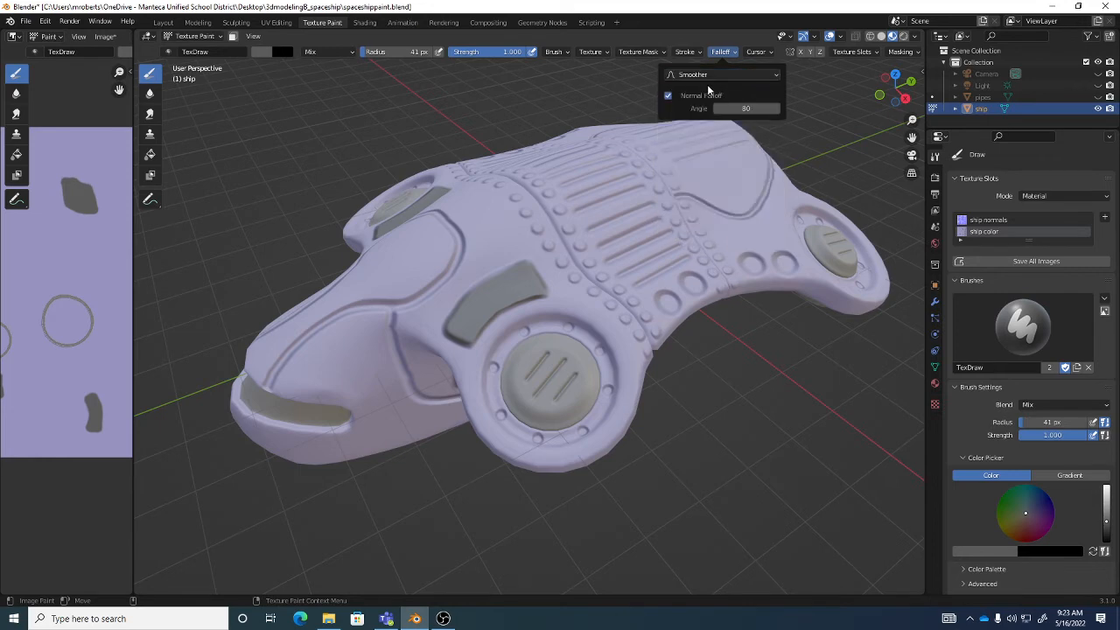
# - Review the brush's stroke, texture mask and texture settings, including the list of available brush textures
pyautogui.click(684, 51)
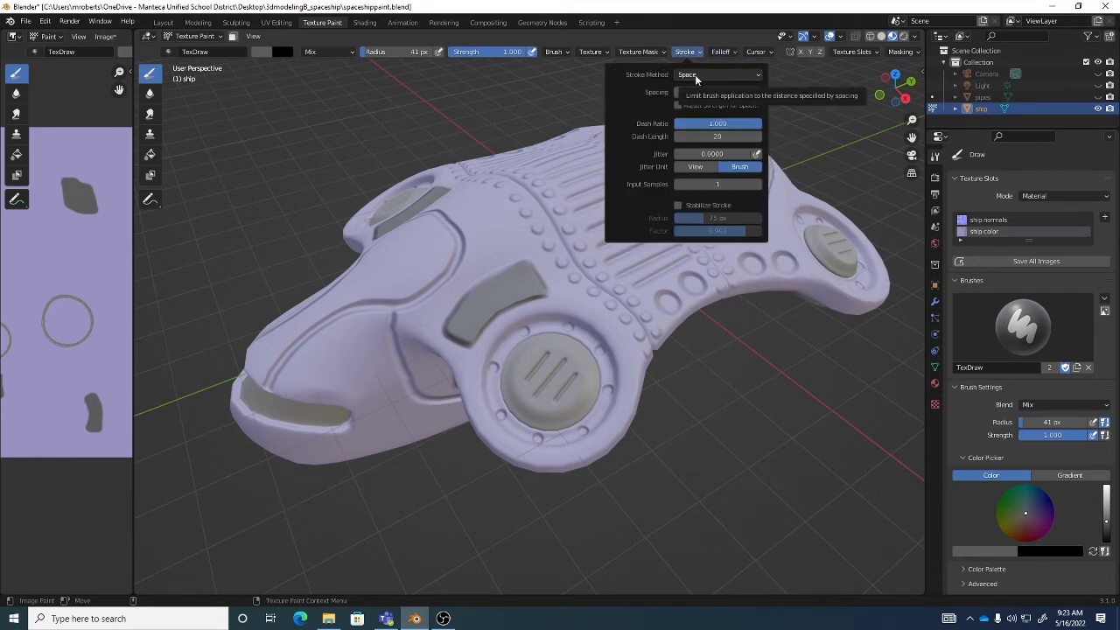
pyautogui.moveTo(650, 56)
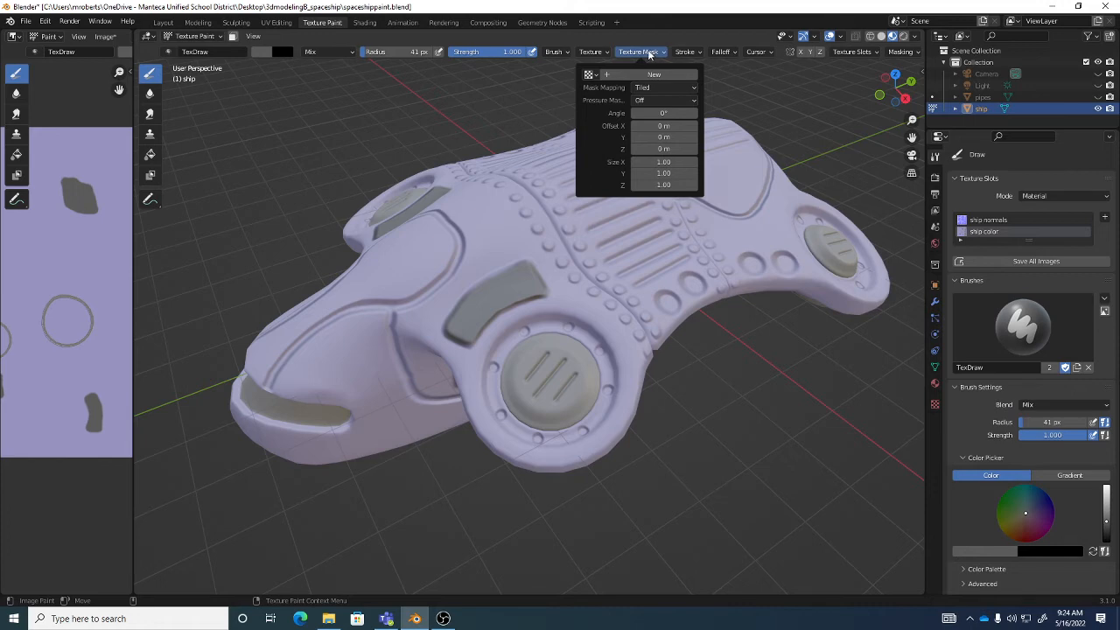
pyautogui.moveTo(591, 50)
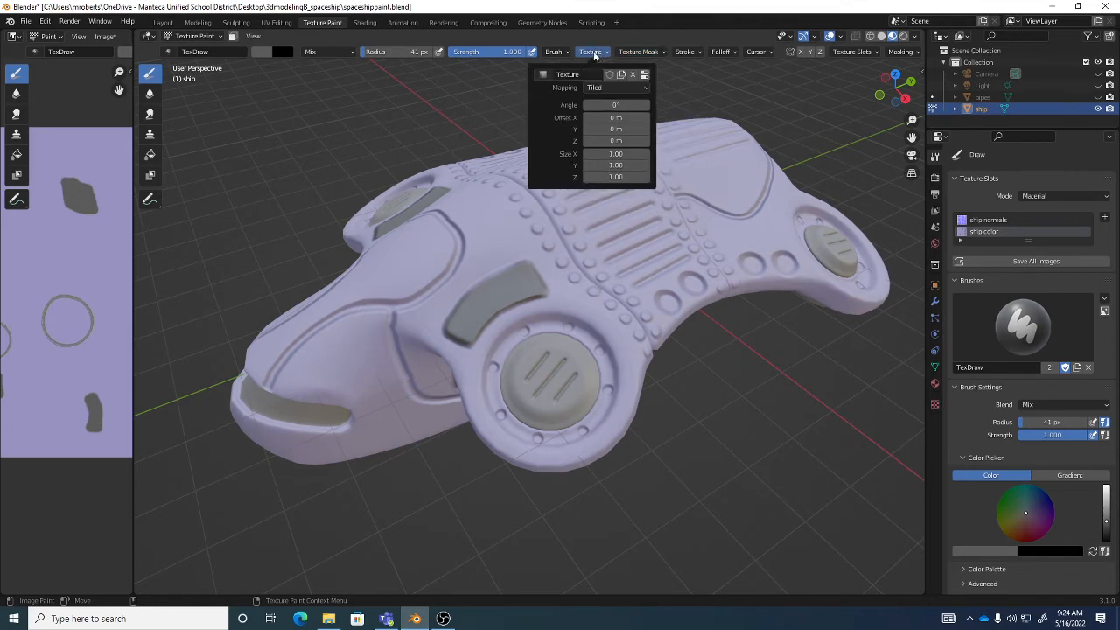
pyautogui.click(544, 74)
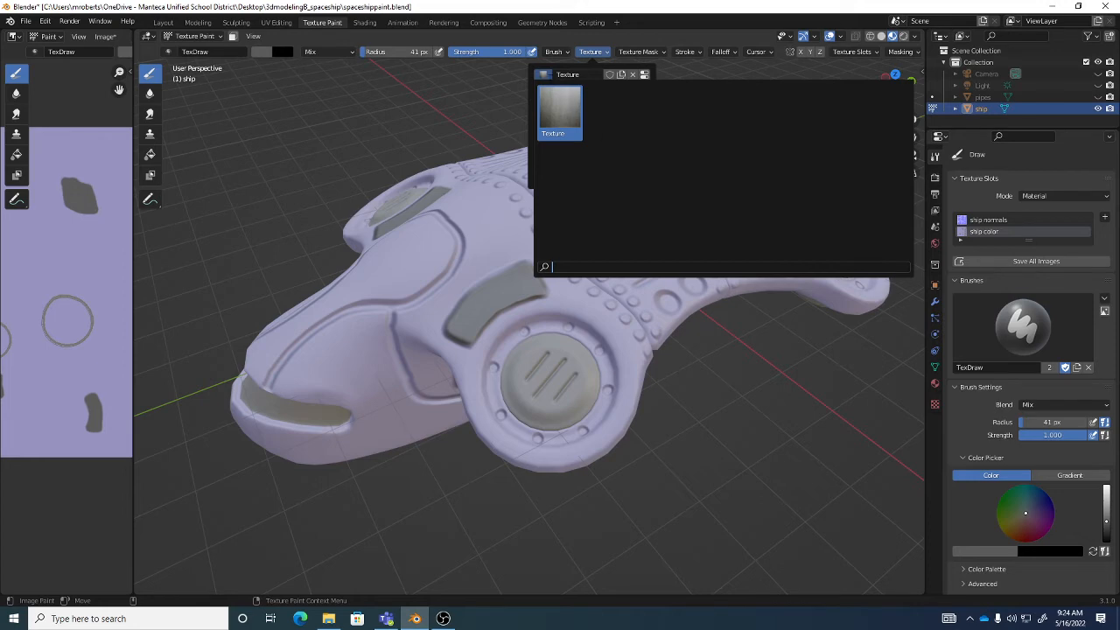
pyautogui.click(591, 51)
pyautogui.click(598, 54)
pyautogui.click(598, 54)
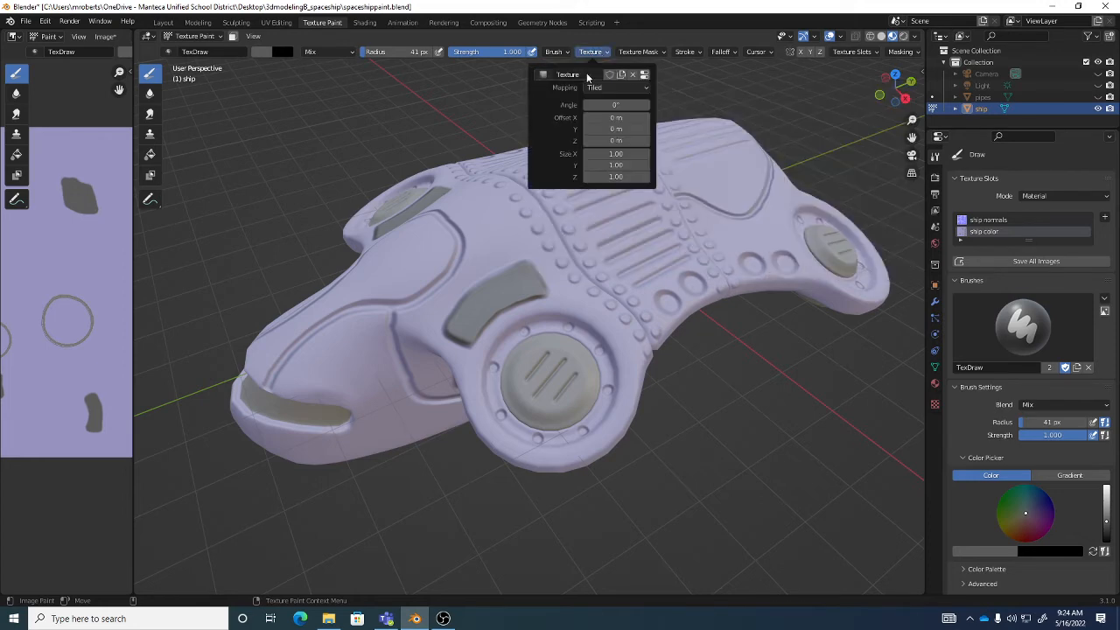
pyautogui.click(542, 75)
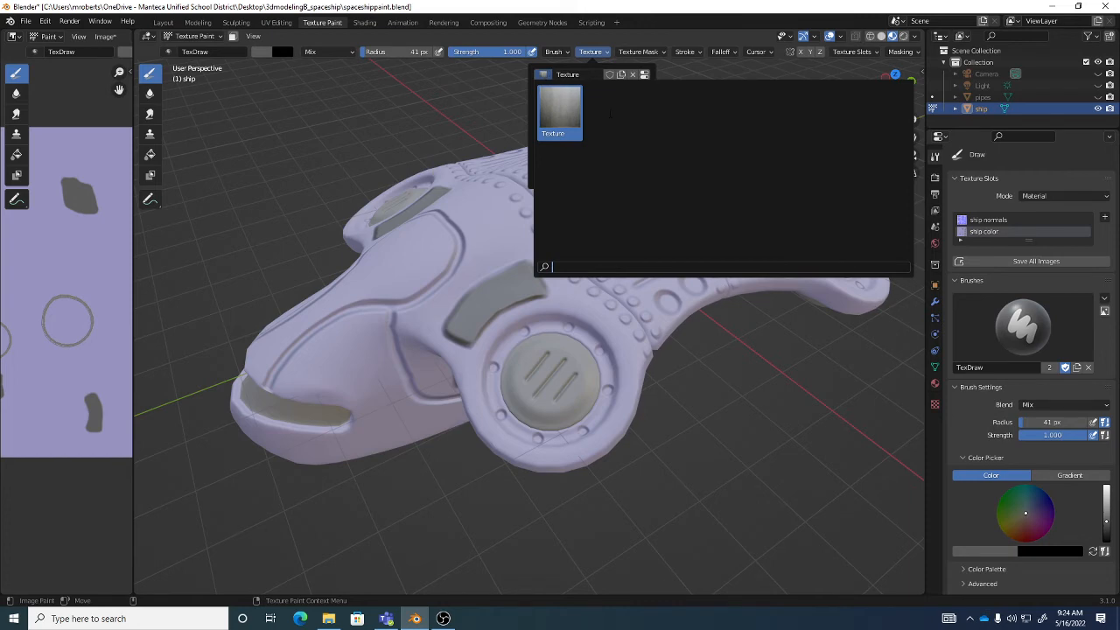
pyautogui.click(560, 112)
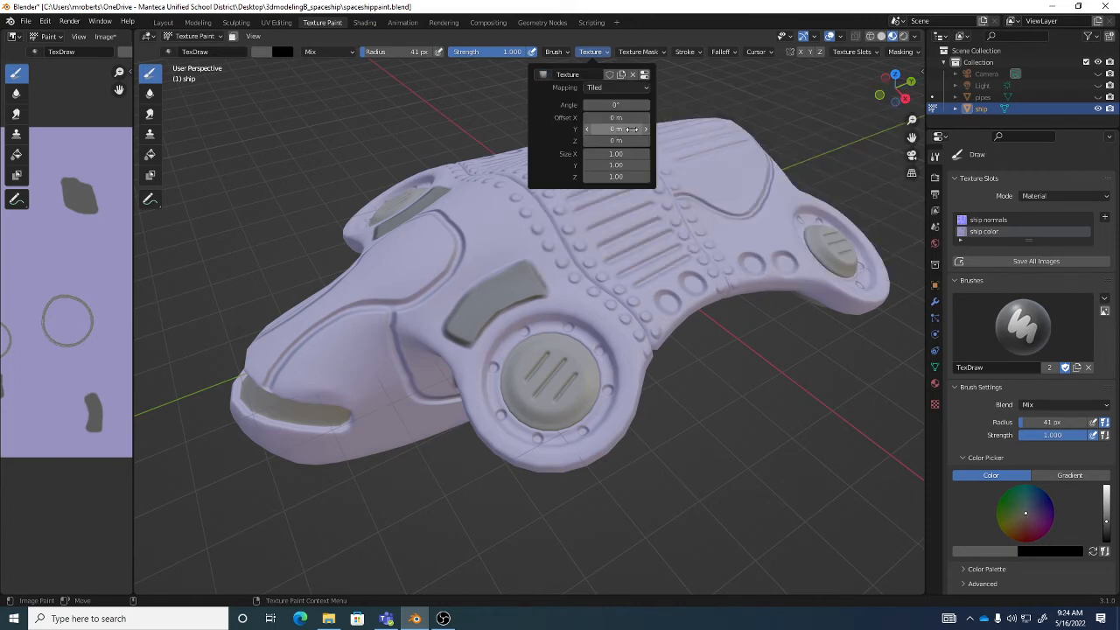
# - Unlink the brush's texture, assign the metal texture again, and set its mapping to View Plane
pyautogui.click(634, 76)
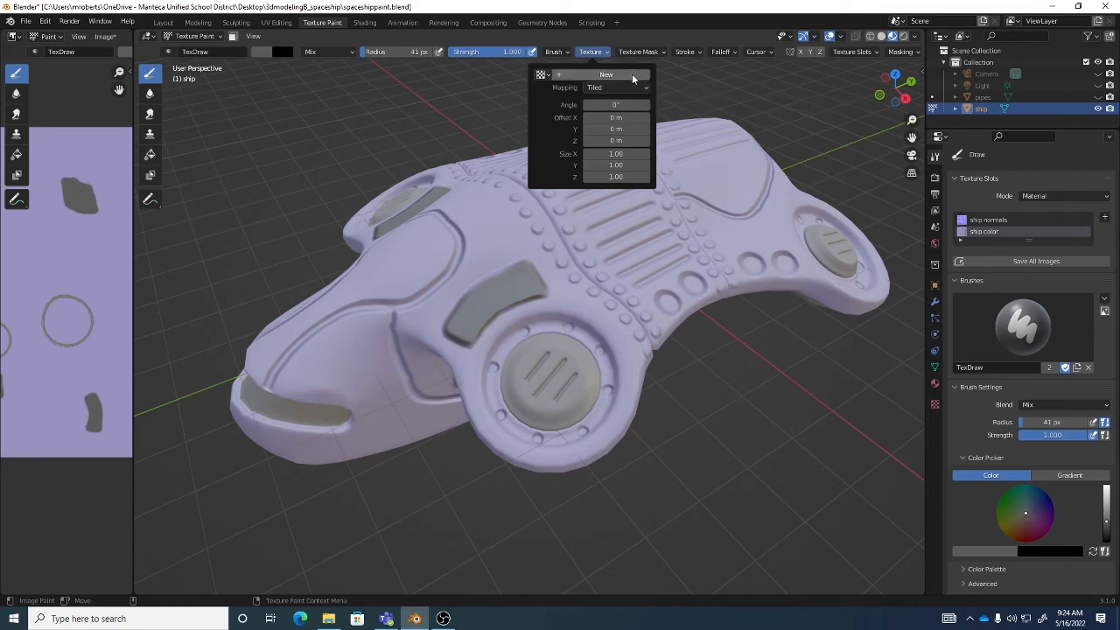
pyautogui.click(542, 75)
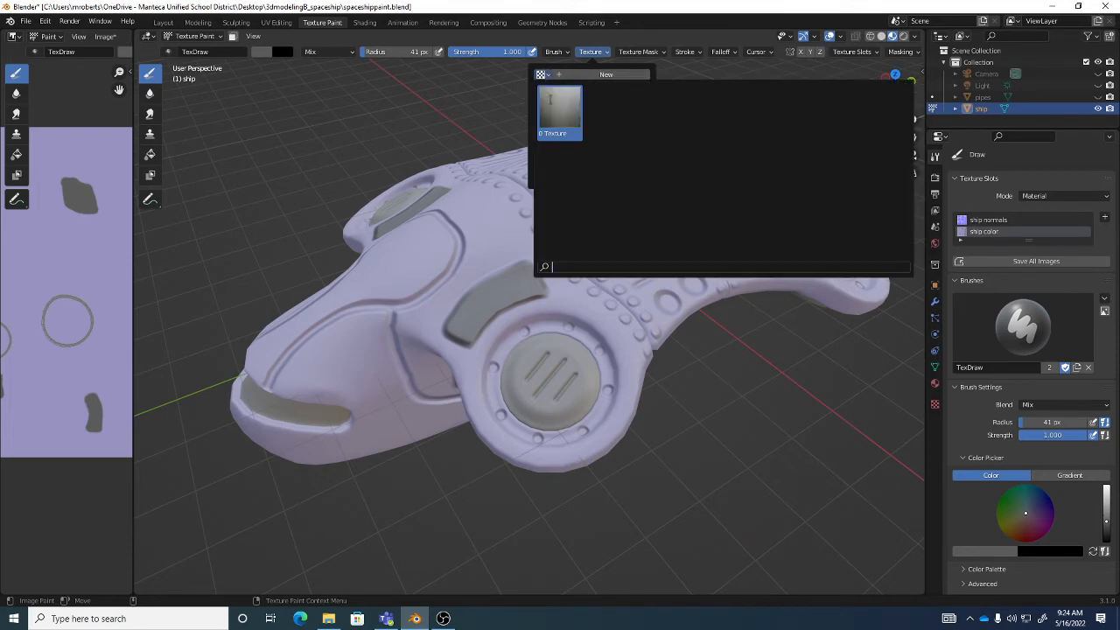
pyautogui.click(560, 109)
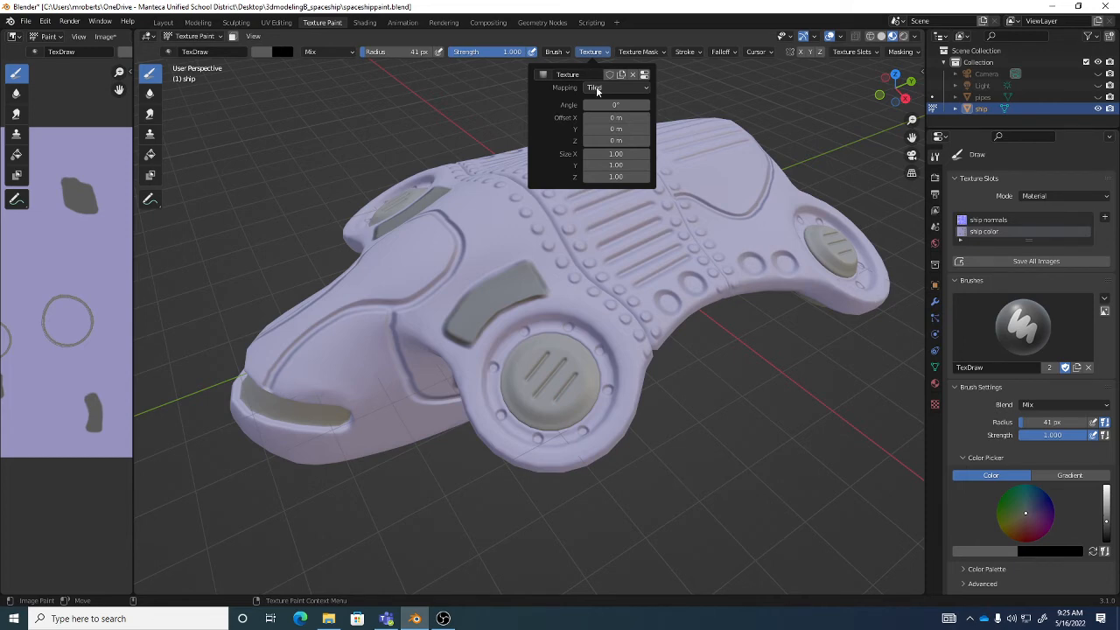
pyautogui.click(597, 88)
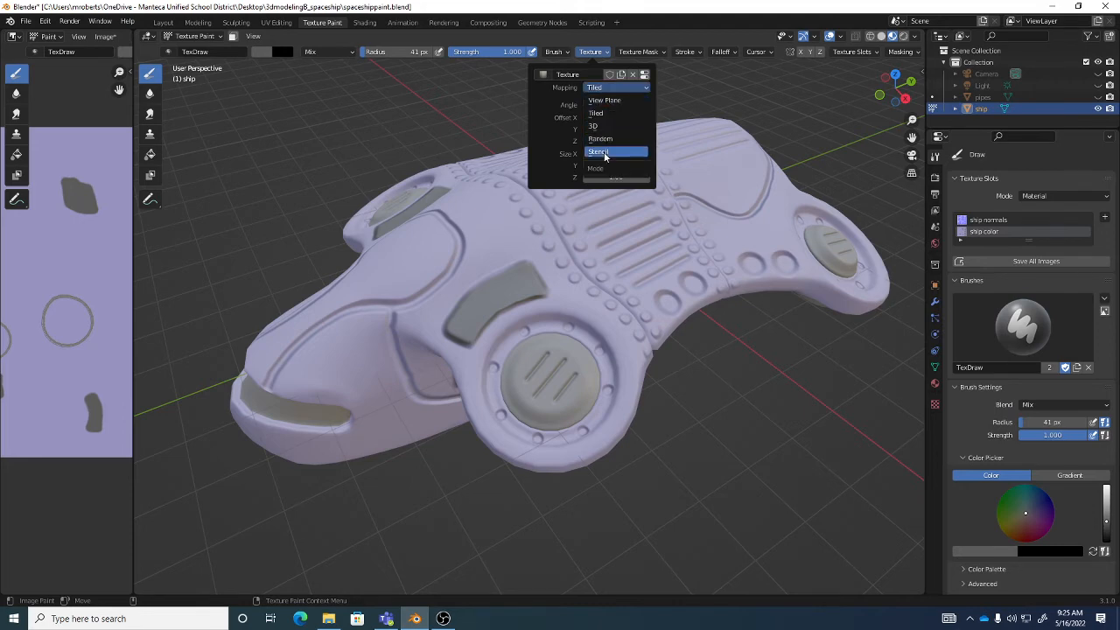
pyautogui.click(612, 101)
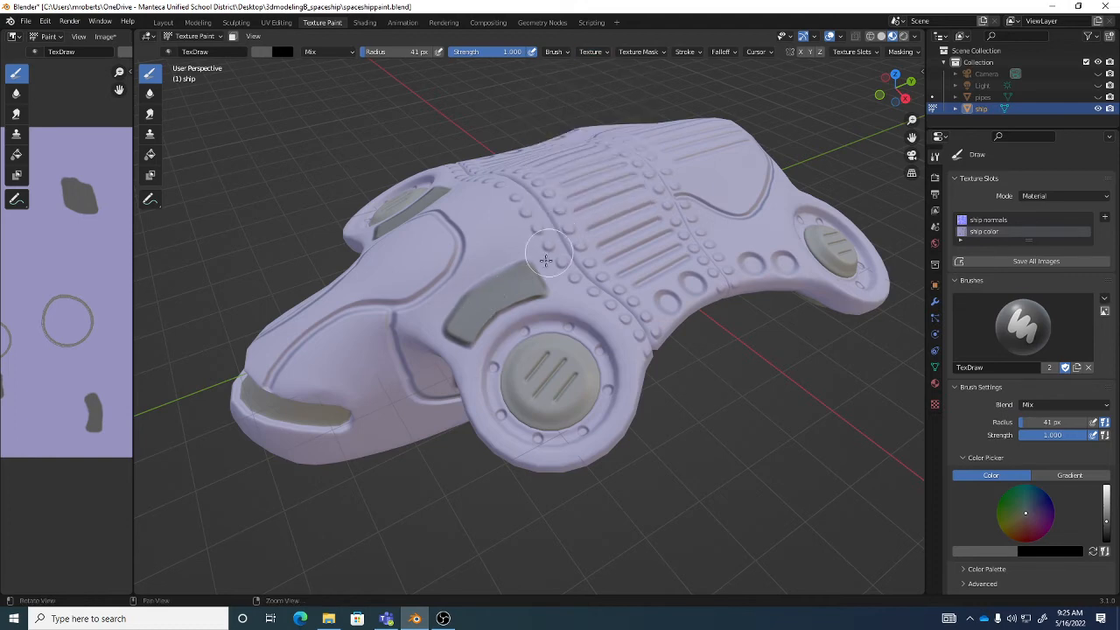
# - Try the textured brush on the round engine cap and the hull above the gray panel, and undo both strokes
pyautogui.moveTo(546, 260); pyautogui.dragTo(557, 287, button='middle')
pyautogui.scroll(2, 564, 302)
pyautogui.keyDown('shift'); pyautogui.moveTo(566, 340); pyautogui.dragTo(580, 311, button='middle'); pyautogui.keyUp('shift')
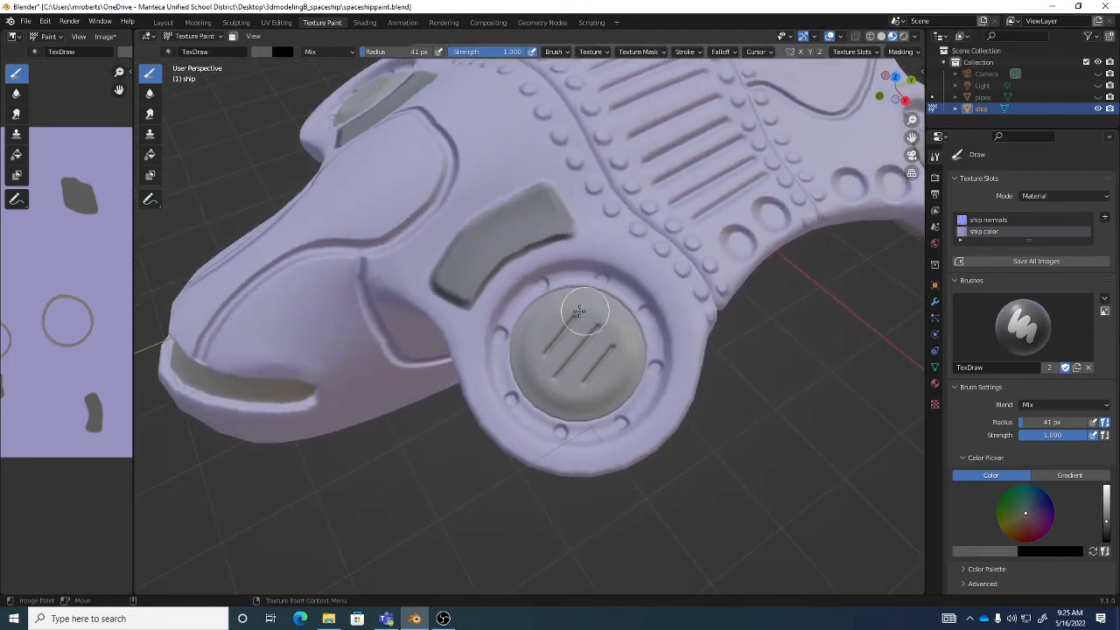
pyautogui.moveTo(579, 311)
pyautogui.mouseDown()
pyautogui.moveTo(582, 302)
pyautogui.moveTo(604, 333)
pyautogui.moveTo(565, 363)
pyautogui.moveTo(598, 353)
pyautogui.moveTo(578, 367)
pyautogui.moveTo(582, 342)
pyautogui.moveTo(547, 355)
pyautogui.moveTo(624, 336)
pyautogui.moveTo(570, 321)
pyautogui.moveTo(530, 325)
pyautogui.mouseUp()
pyautogui.moveTo(517, 150)
pyautogui.mouseDown()
pyautogui.moveTo(421, 175)
pyautogui.moveTo(523, 145)
pyautogui.moveTo(442, 210)
pyautogui.mouseUp()
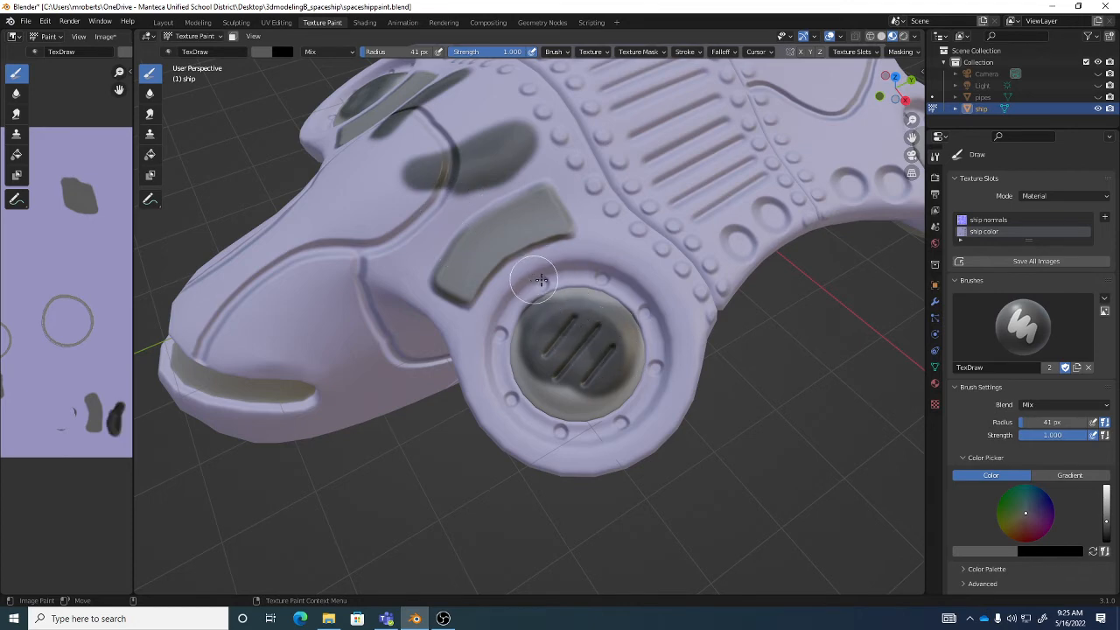
pyautogui.hotkey('ctrl', 'z')
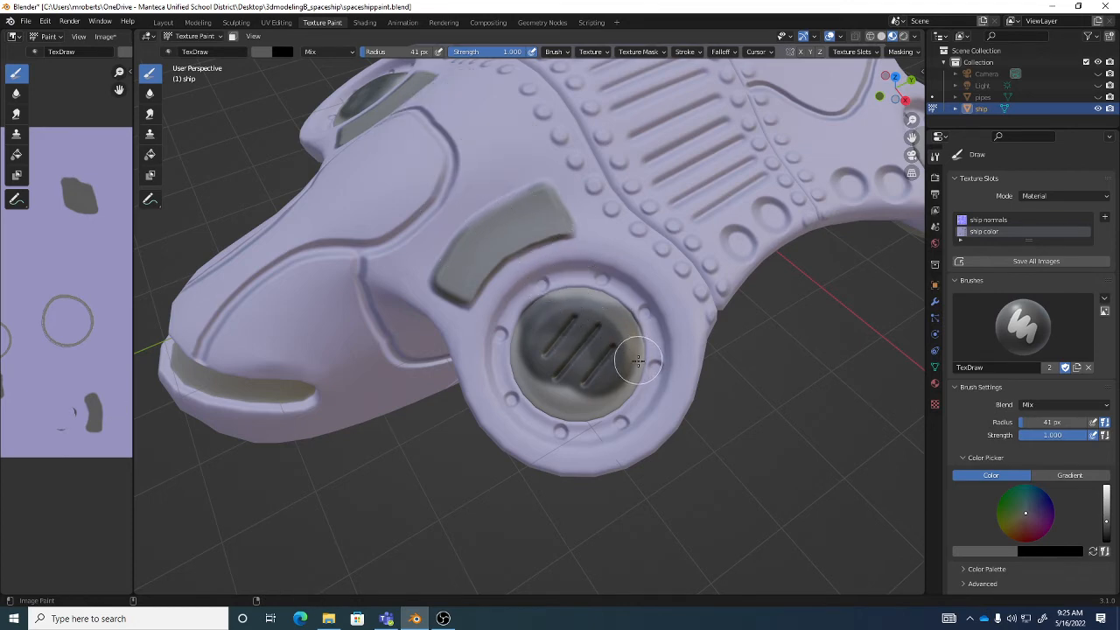
pyautogui.hotkey('ctrl', 'z')
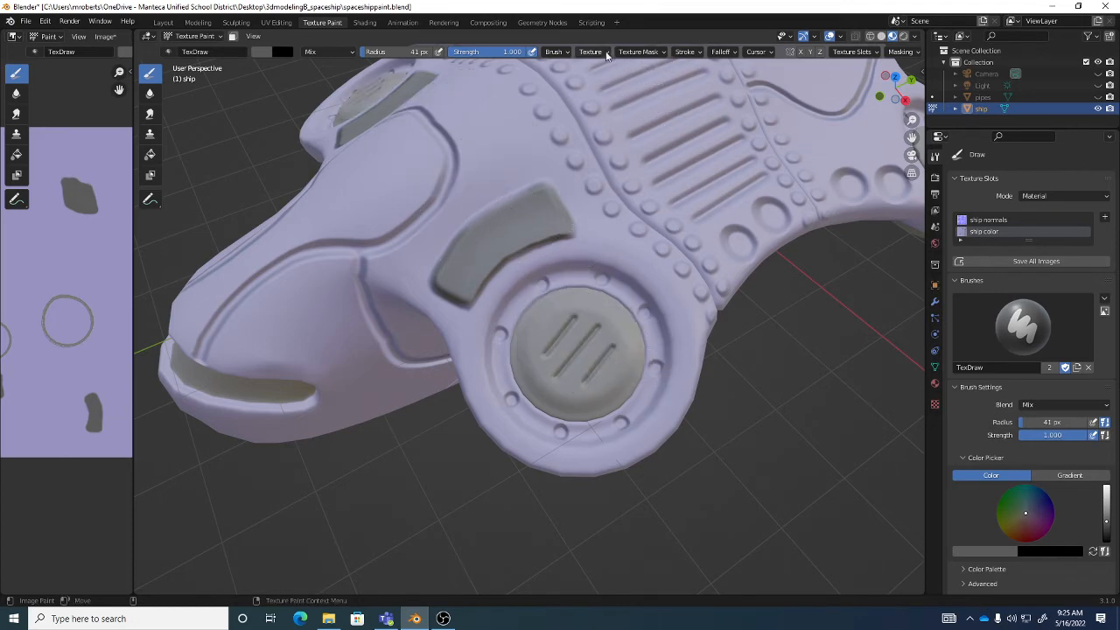
# - Raise the brush's stroke spacing to 89% and paint trial dabs across the round engine cap and slotted hull section
pyautogui.click(688, 53)
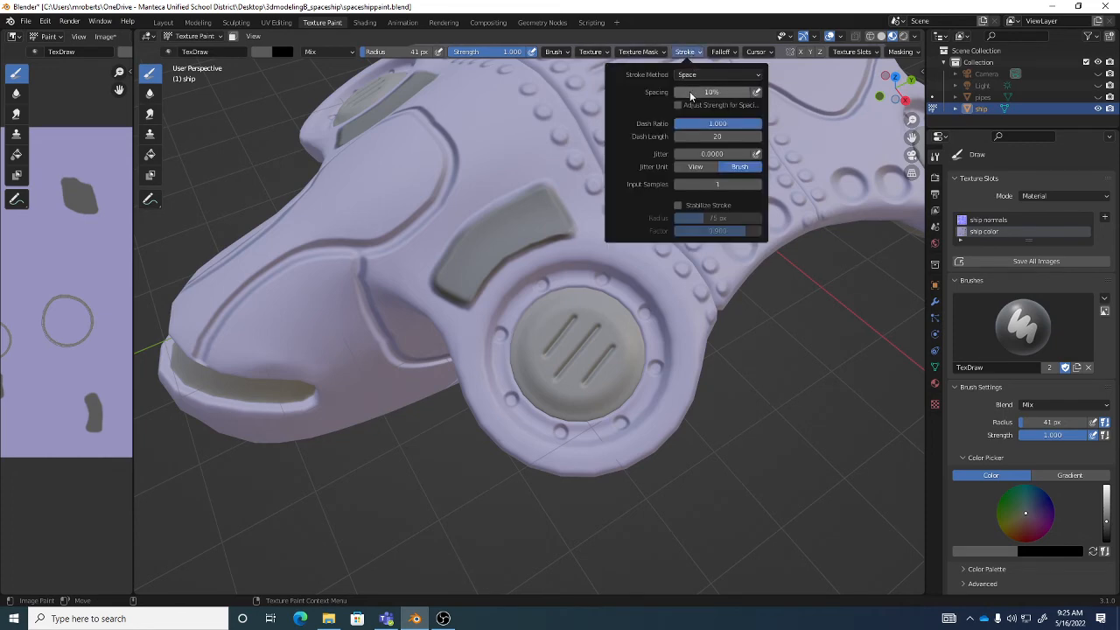
pyautogui.moveTo(686, 93)
pyautogui.mouseDown()
pyautogui.moveTo(723, 93)
pyautogui.moveTo(683, 93)
pyautogui.mouseUp()
pyautogui.moveTo(603, 322)
pyautogui.mouseDown()
pyautogui.moveTo(535, 374)
pyautogui.moveTo(587, 391)
pyautogui.moveTo(632, 355)
pyautogui.moveTo(656, 238)
pyautogui.moveTo(620, 197)
pyautogui.moveTo(625, 150)
pyautogui.moveTo(707, 162)
pyautogui.moveTo(721, 231)
pyautogui.mouseUp()
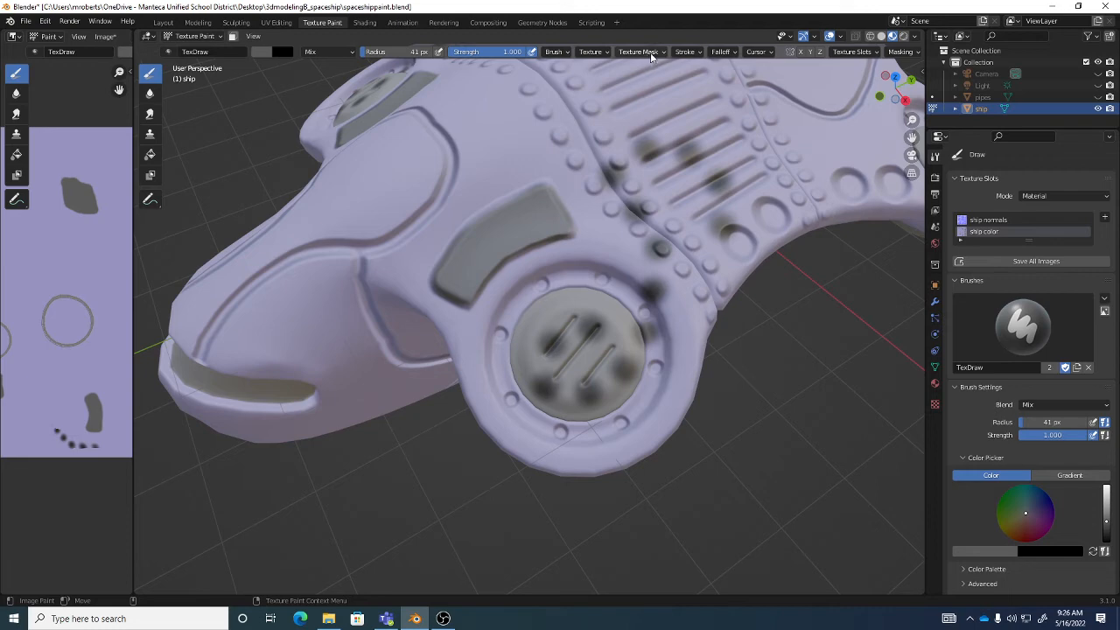
# - Set the brush's stroke spacing to 10%, undo the trial dabs, and reopen the stroke settings
pyautogui.click(594, 52)
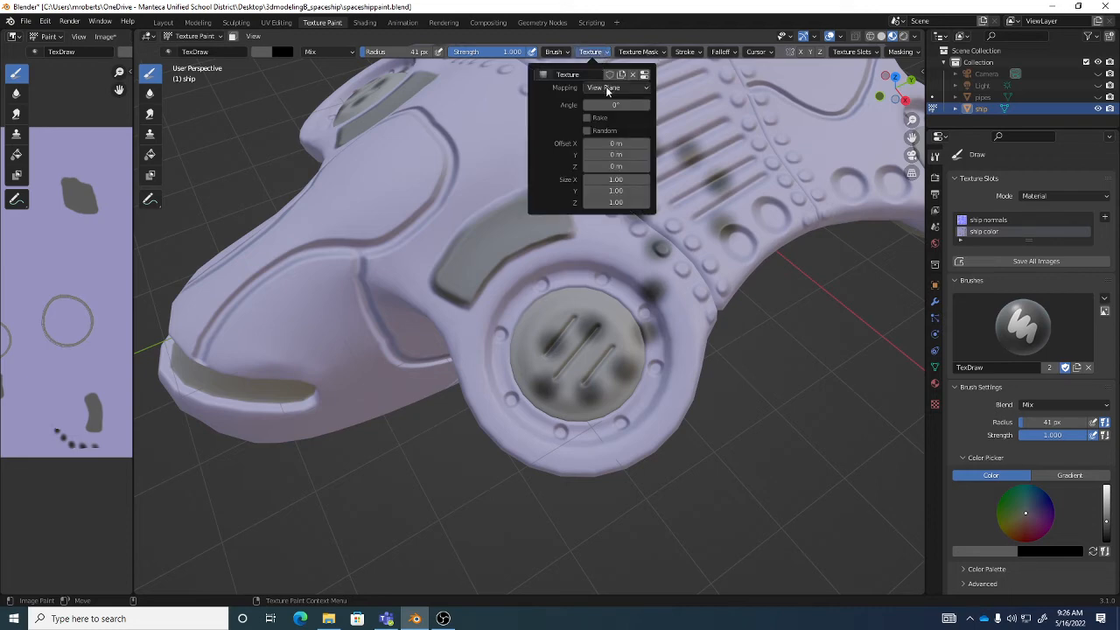
pyautogui.click(685, 53)
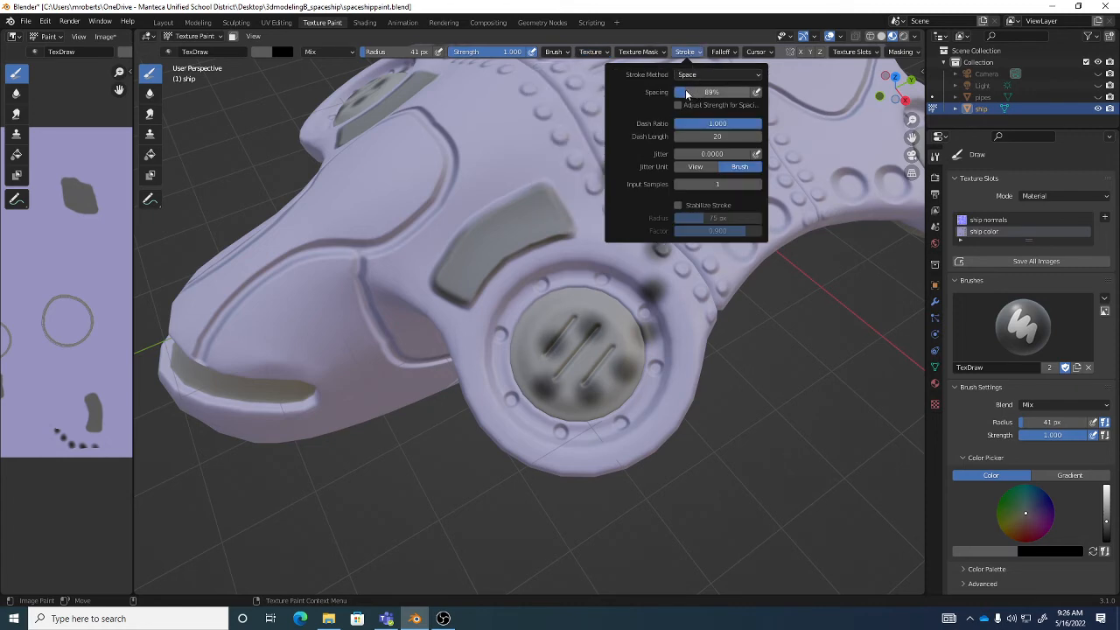
pyautogui.click(685, 91)
pyautogui.write('10')
pyautogui.press('Return')
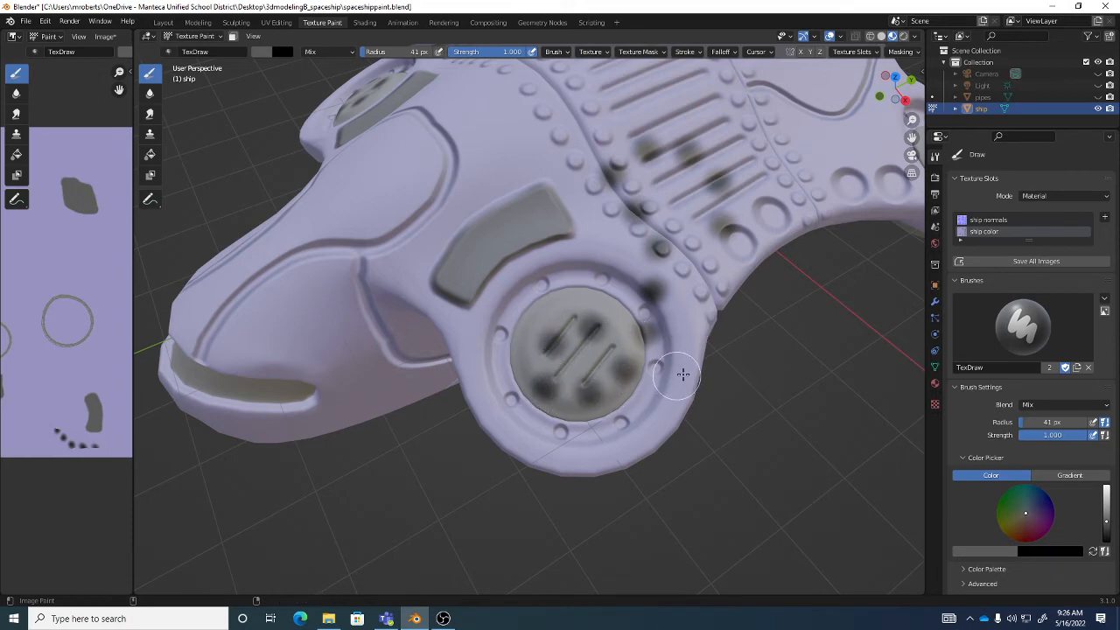
pyautogui.hotkey('ctrl', 'z')
pyautogui.click(684, 53)
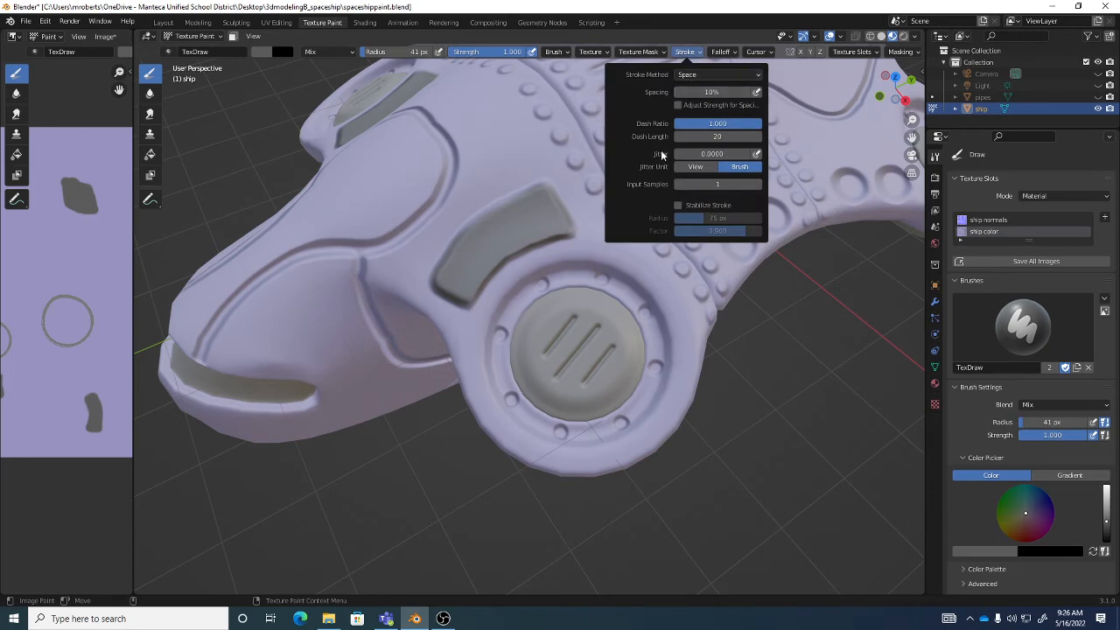
# - Undo a trial stroke on the round engine cap and switch the brush texture's mapping to Stencil
pyautogui.moveTo(578, 302)
pyautogui.mouseDown()
pyautogui.moveTo(569, 350)
pyautogui.moveTo(608, 328)
pyautogui.moveTo(602, 388)
pyautogui.moveTo(560, 345)
pyautogui.moveTo(551, 302)
pyautogui.moveTo(534, 368)
pyautogui.moveTo(624, 337)
pyautogui.mouseUp()
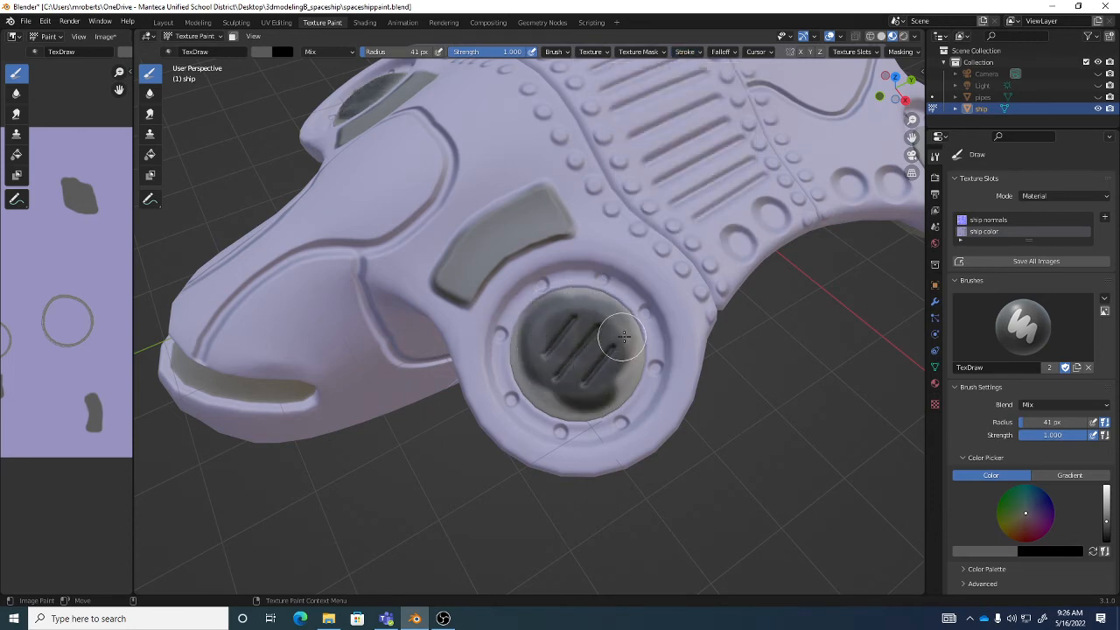
pyautogui.hotkey('ctrl', 'z')
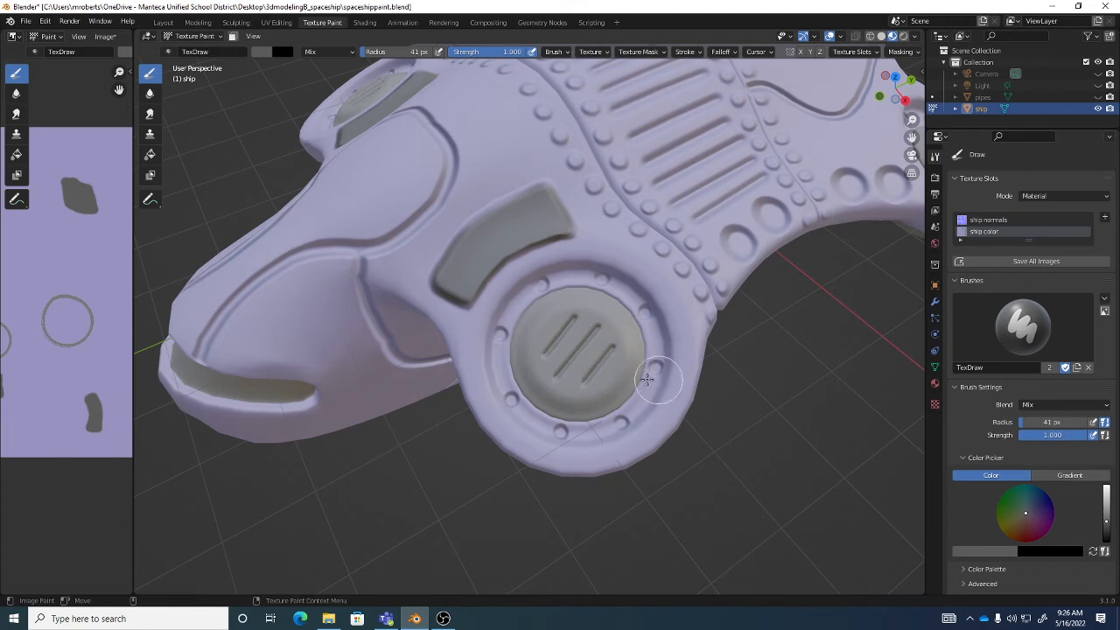
pyautogui.click(591, 52)
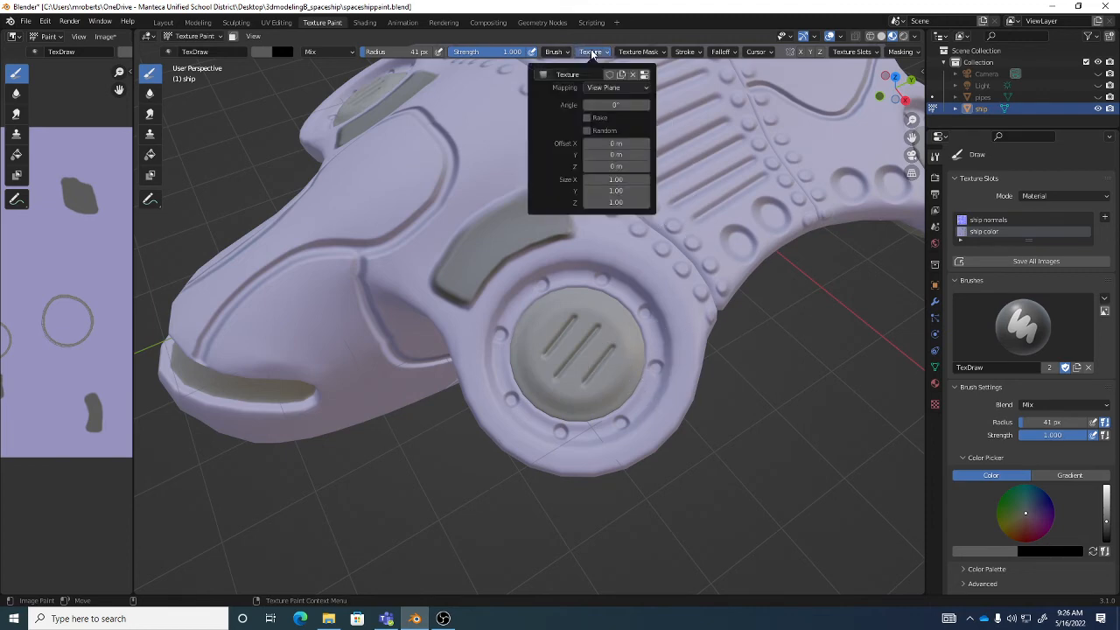
pyautogui.click(601, 87)
pyautogui.click(598, 89)
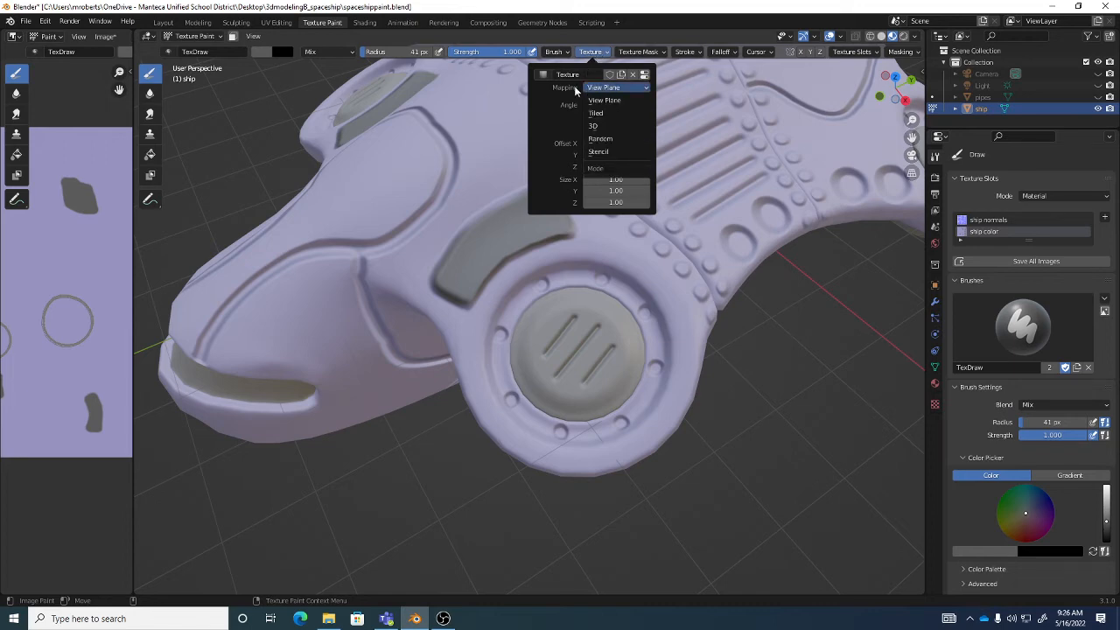
pyautogui.click(604, 87)
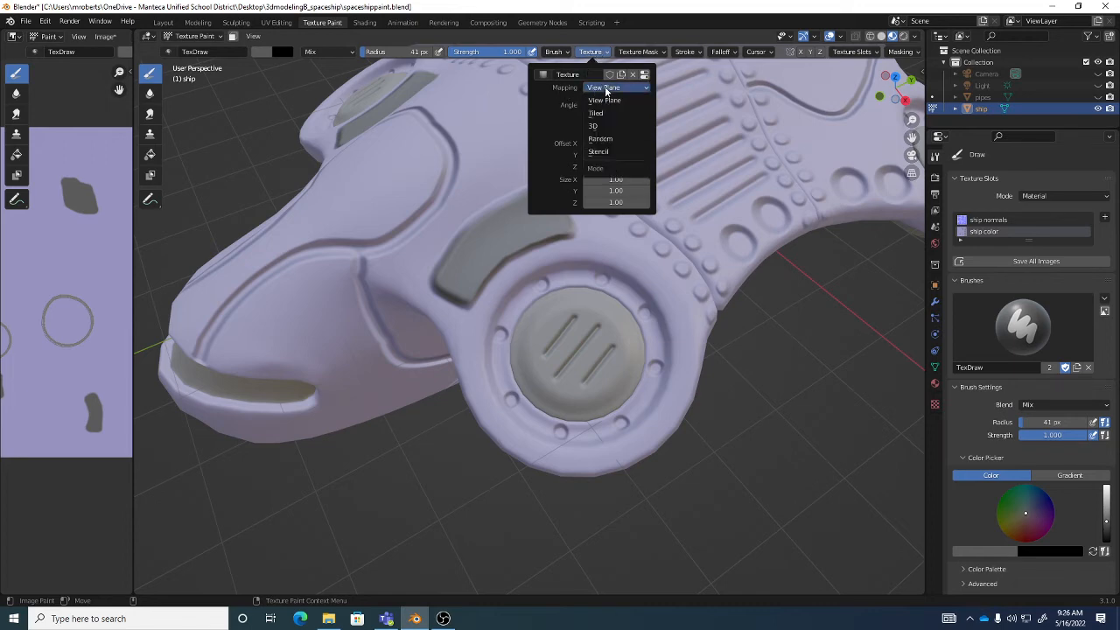
pyautogui.click(607, 154)
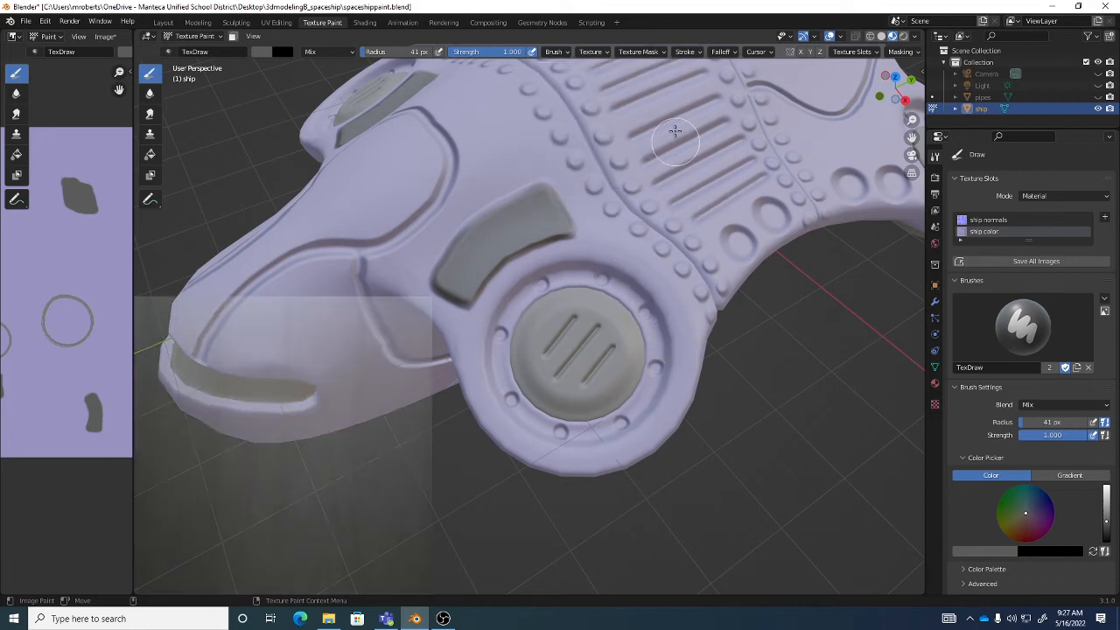
# - Move the metal stencil over the round engine cap, shrink it to the cap's surrounding ring, and tilt it slightly
pyautogui.click(592, 52)
pyautogui.moveTo(335, 462)
pyautogui.mouseDown(button='right')
pyautogui.moveTo(357, 467)
pyautogui.moveTo(619, 382)
pyautogui.moveTo(638, 388)
pyautogui.mouseUp(button='right')
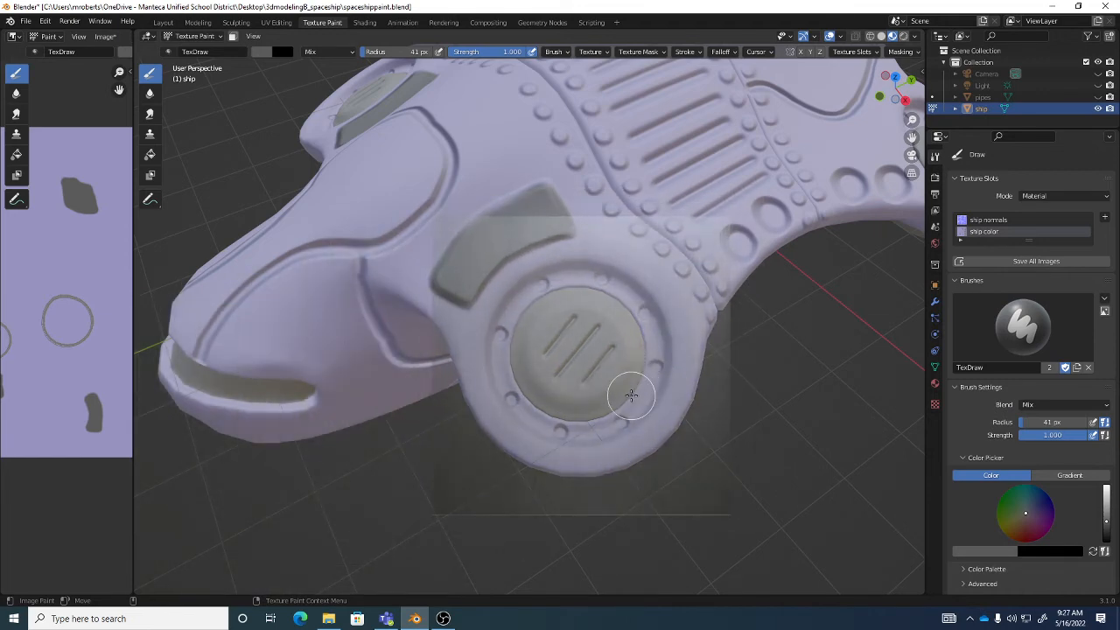
pyautogui.moveTo(706, 254)
pyautogui.keyDown('ctrl'); pyautogui.mouseDown(button='right')
pyautogui.moveTo(704, 239)
pyautogui.moveTo(657, 208)
pyautogui.moveTo(679, 349)
pyautogui.moveTo(700, 251)
pyautogui.moveTo(670, 293)
pyautogui.mouseUp(button='right'); pyautogui.keyUp('ctrl')
pyautogui.moveTo(614, 332)
pyautogui.mouseDown(button='right')
pyautogui.moveTo(651, 330)
pyautogui.moveTo(605, 330)
pyautogui.moveTo(649, 300)
pyautogui.moveTo(631, 309)
pyautogui.moveTo(648, 298)
pyautogui.moveTo(638, 278)
pyautogui.moveTo(640, 290)
pyautogui.mouseUp(button='right')
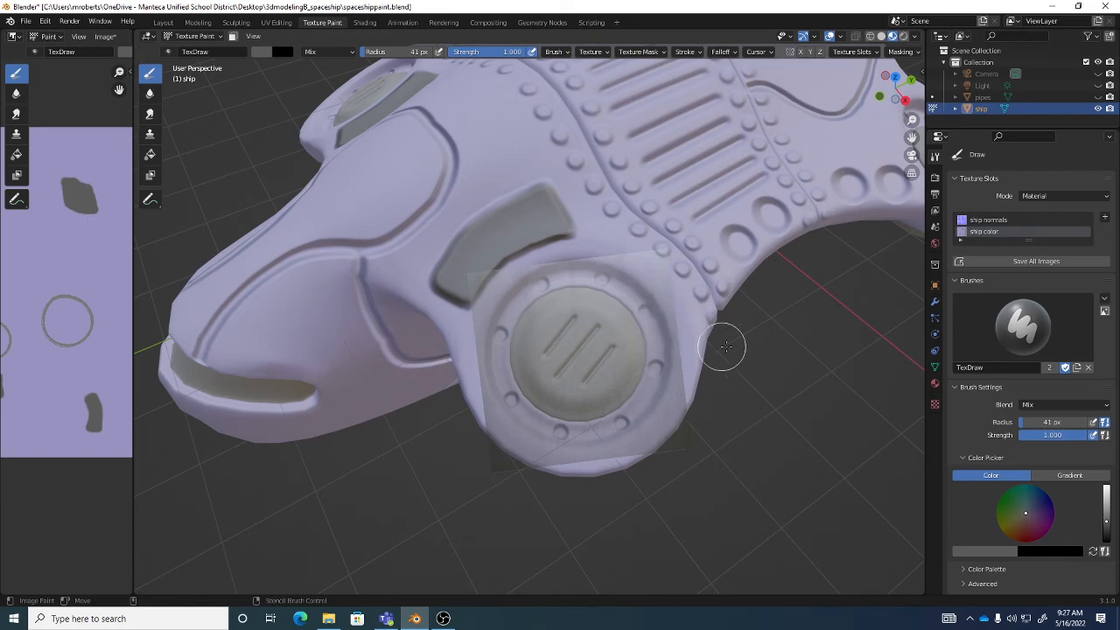
# - Try painting through the metal stencil in dark gray across the round engine cap with three slots
pyautogui.moveTo(750, 342)
pyautogui.mouseDown(button='middle')
pyautogui.moveTo(764, 344)
pyautogui.moveTo(767, 268)
pyautogui.moveTo(752, 340)
pyautogui.moveTo(768, 351)
pyautogui.mouseUp(button='middle')
pyautogui.scroll(1, 768, 351)
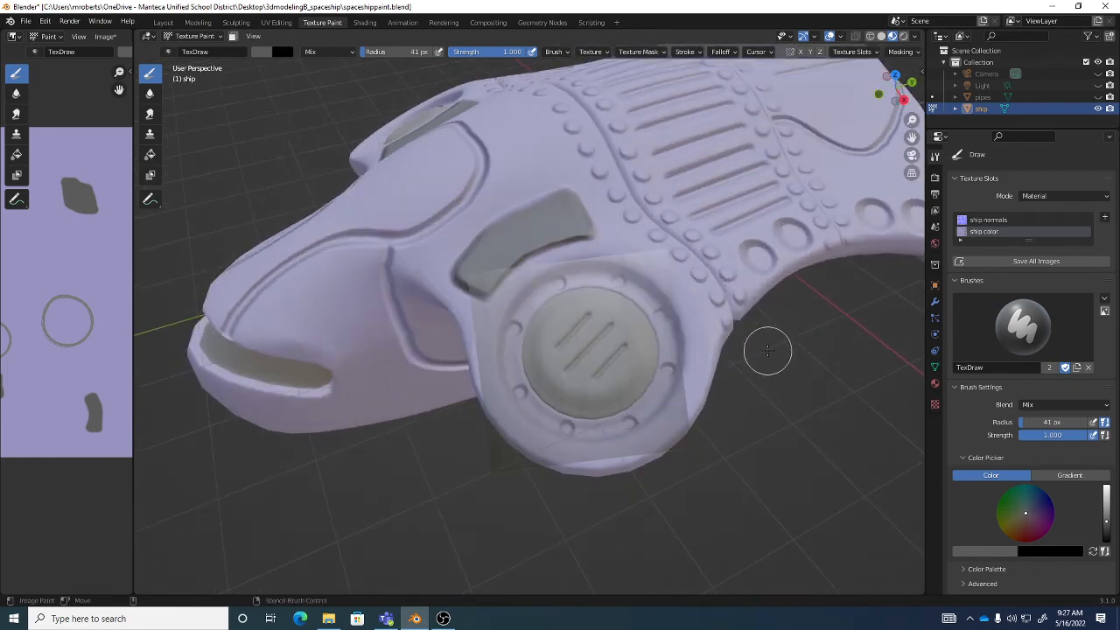
pyautogui.scroll(-2, 768, 351)
pyautogui.scroll(2, 766, 351)
pyautogui.moveTo(629, 348); pyautogui.dragTo(620, 358, button='middle')
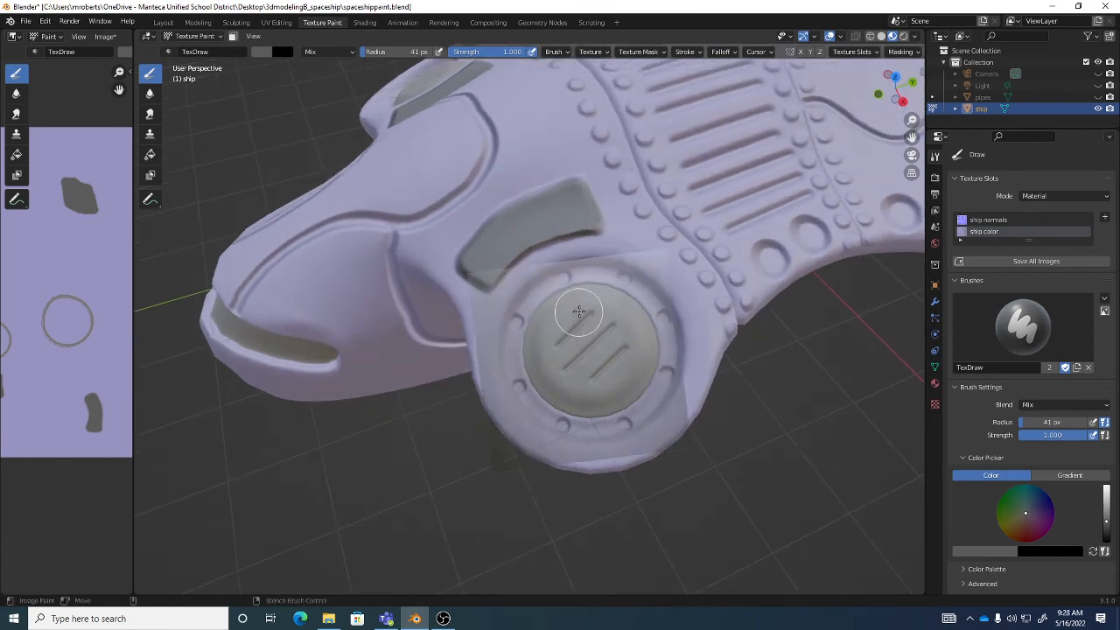
pyautogui.moveTo(638, 310); pyautogui.dragTo(644, 351)
pyautogui.moveTo(559, 327)
pyautogui.mouseDown()
pyautogui.moveTo(560, 370)
pyautogui.moveTo(613, 371)
pyautogui.mouseUp()
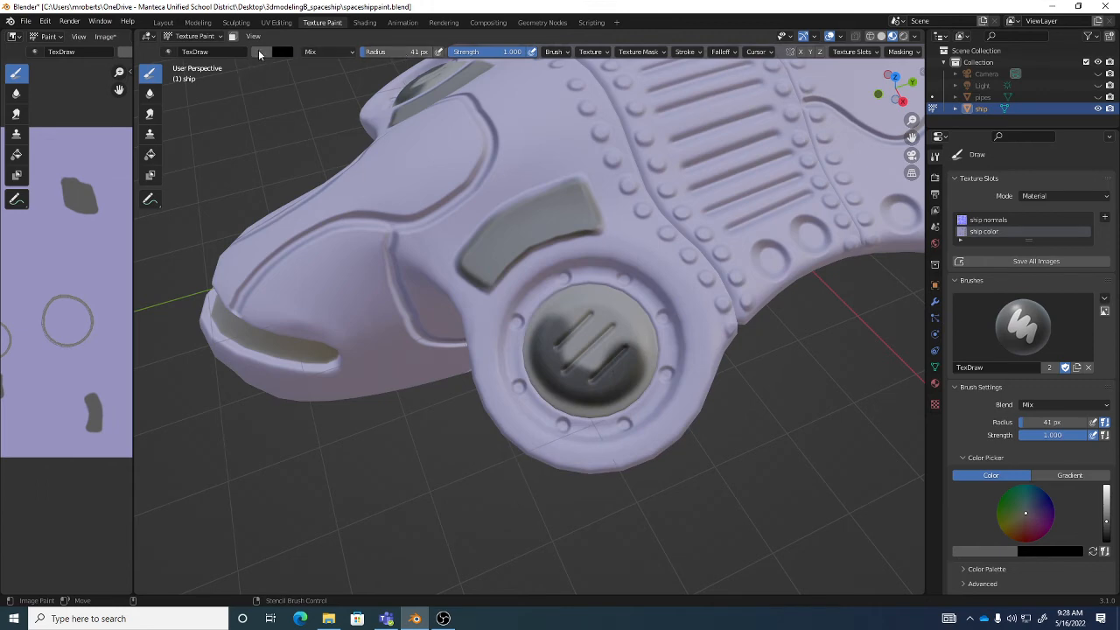
# - Set the brush color to white and repaint the whole round engine cap through the metal stencil
pyautogui.click(259, 54)
pyautogui.moveTo(352, 105); pyautogui.dragTo(352, 67)
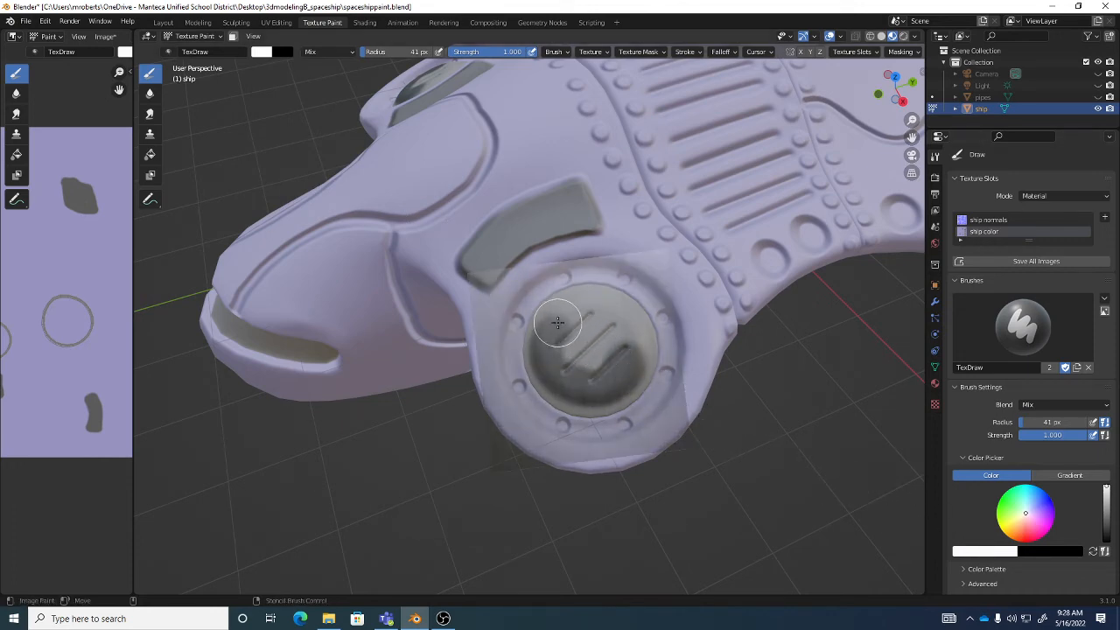
pyautogui.moveTo(558, 323)
pyautogui.mouseDown()
pyautogui.moveTo(550, 355)
pyautogui.moveTo(582, 376)
pyautogui.moveTo(626, 368)
pyautogui.moveTo(561, 383)
pyautogui.moveTo(603, 382)
pyautogui.moveTo(560, 362)
pyautogui.moveTo(560, 335)
pyautogui.moveTo(629, 347)
pyautogui.moveTo(605, 380)
pyautogui.moveTo(619, 388)
pyautogui.moveTo(553, 350)
pyautogui.moveTo(567, 317)
pyautogui.moveTo(561, 326)
pyautogui.moveTo(626, 342)
pyautogui.moveTo(584, 354)
pyautogui.moveTo(617, 325)
pyautogui.moveTo(570, 307)
pyautogui.moveTo(542, 353)
pyautogui.moveTo(594, 376)
pyautogui.mouseUp()
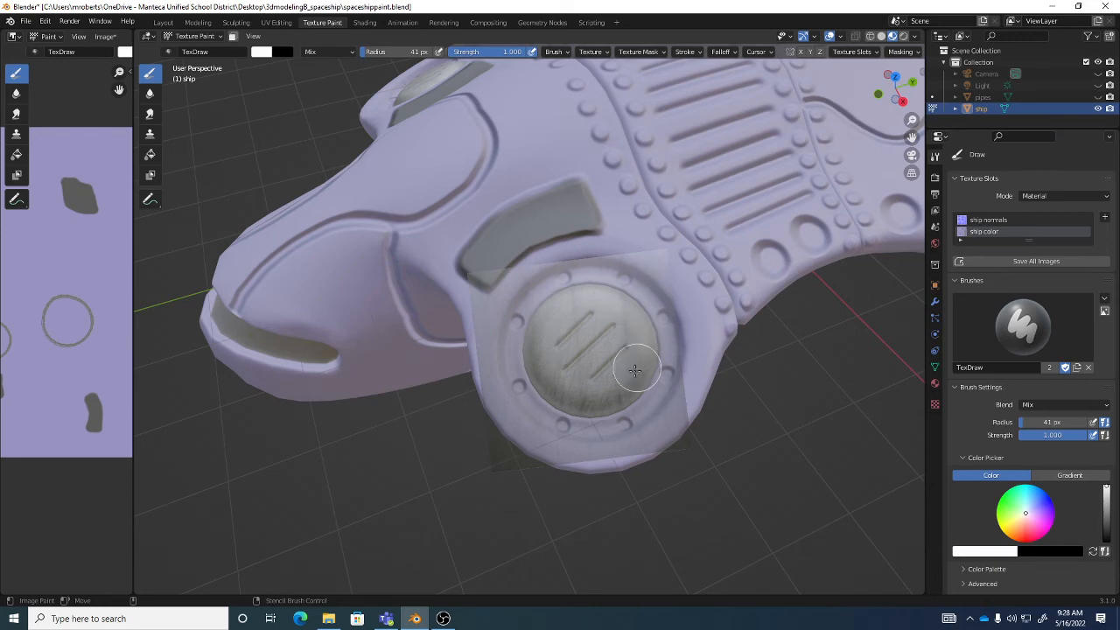
pyautogui.moveTo(657, 363)
pyautogui.mouseDown(button='middle')
pyautogui.moveTo(645, 350)
pyautogui.moveTo(633, 361)
pyautogui.moveTo(617, 309)
pyautogui.moveTo(622, 325)
pyautogui.moveTo(604, 318)
pyautogui.moveTo(607, 277)
pyautogui.moveTo(600, 303)
pyautogui.mouseUp(button='middle')
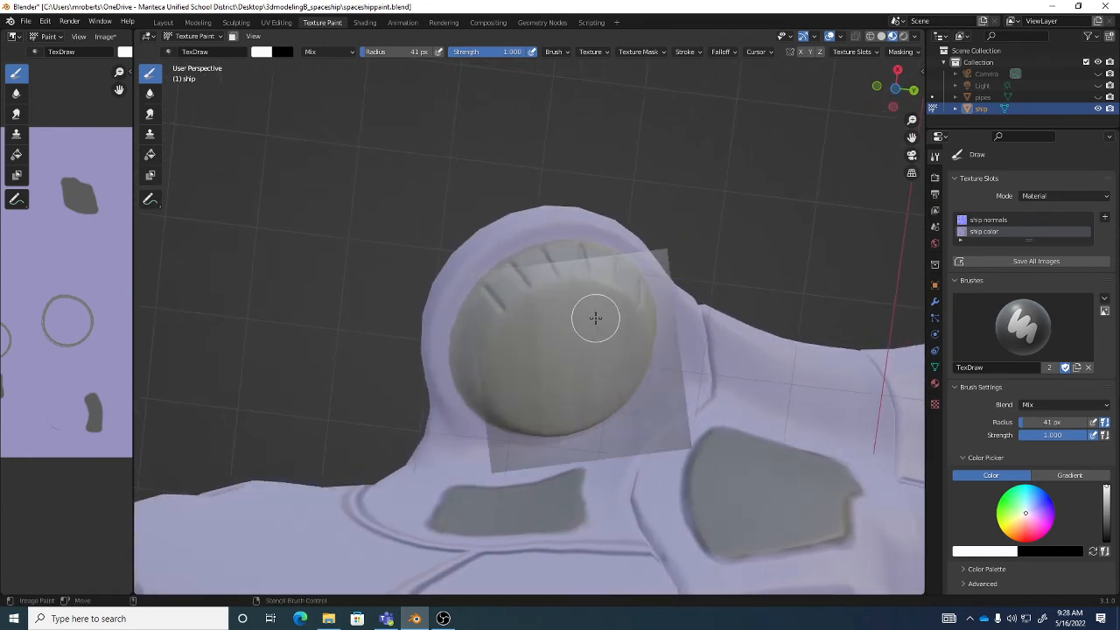
# - Reposition and enlarge the stencil over the same engine's underside cap, and paint the metal texture across its face
pyautogui.moveTo(595, 318)
pyautogui.mouseDown(button='right')
pyautogui.moveTo(573, 306)
pyautogui.moveTo(593, 303)
pyautogui.mouseUp(button='right')
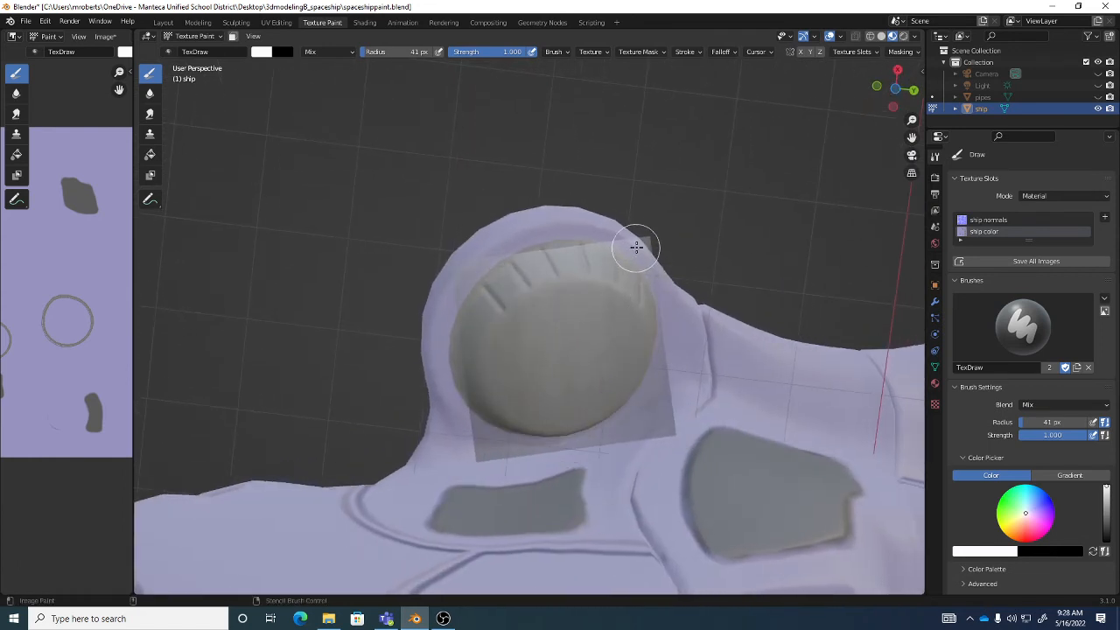
pyautogui.keyDown('shift'); pyautogui.moveTo(635, 253); pyautogui.dragTo(647, 251, button='right'); pyautogui.keyUp('shift')
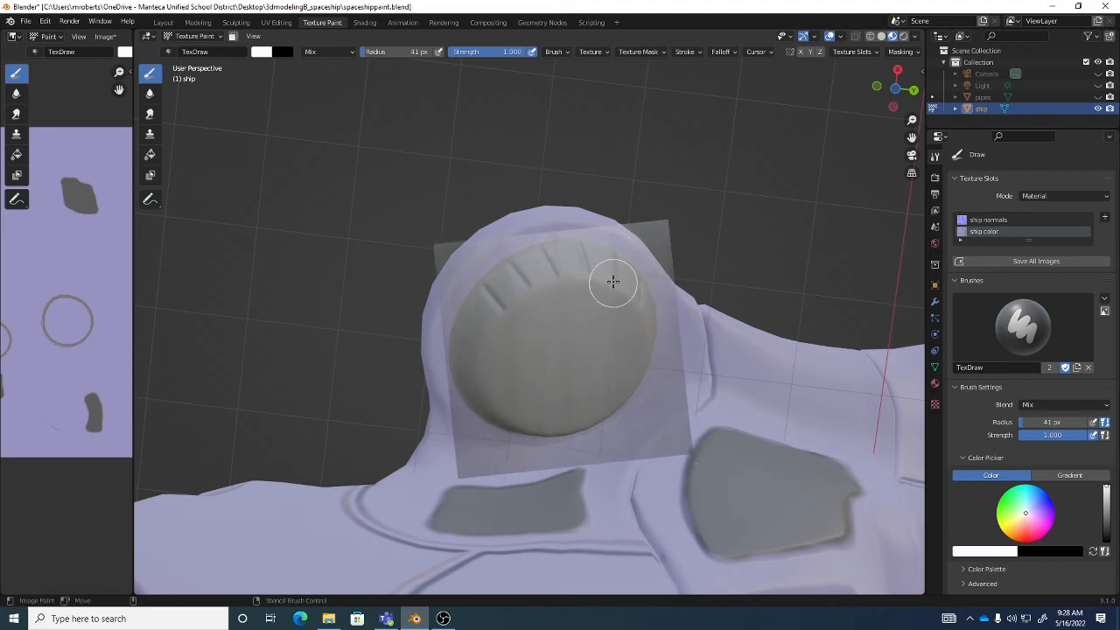
pyautogui.moveTo(613, 280)
pyautogui.mouseDown()
pyautogui.moveTo(530, 302)
pyautogui.moveTo(525, 274)
pyautogui.moveTo(548, 269)
pyautogui.moveTo(570, 315)
pyautogui.moveTo(599, 304)
pyautogui.mouseUp()
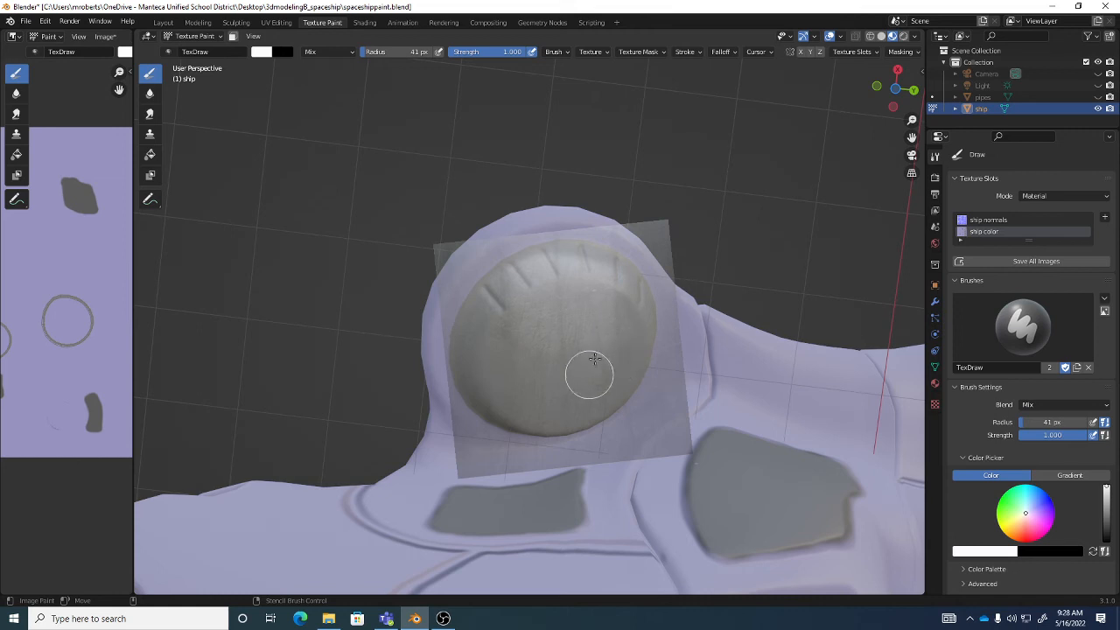
pyautogui.moveTo(594, 359)
pyautogui.mouseDown()
pyautogui.moveTo(575, 398)
pyautogui.moveTo(571, 372)
pyautogui.moveTo(516, 363)
pyautogui.moveTo(512, 349)
pyautogui.mouseUp()
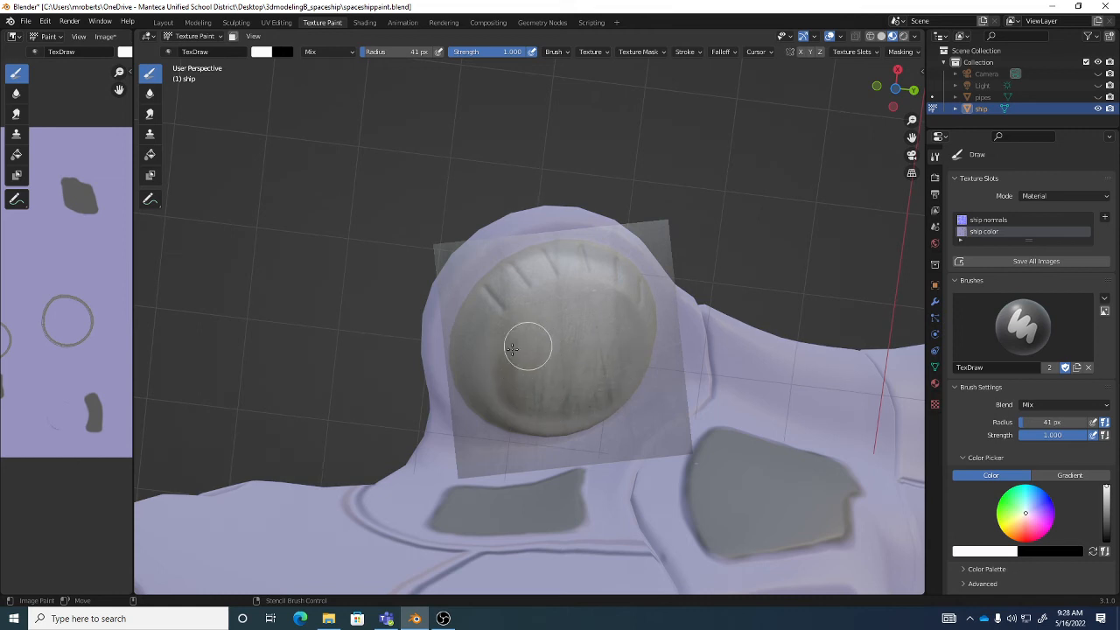
pyautogui.moveTo(489, 322); pyautogui.dragTo(569, 362, button='middle')
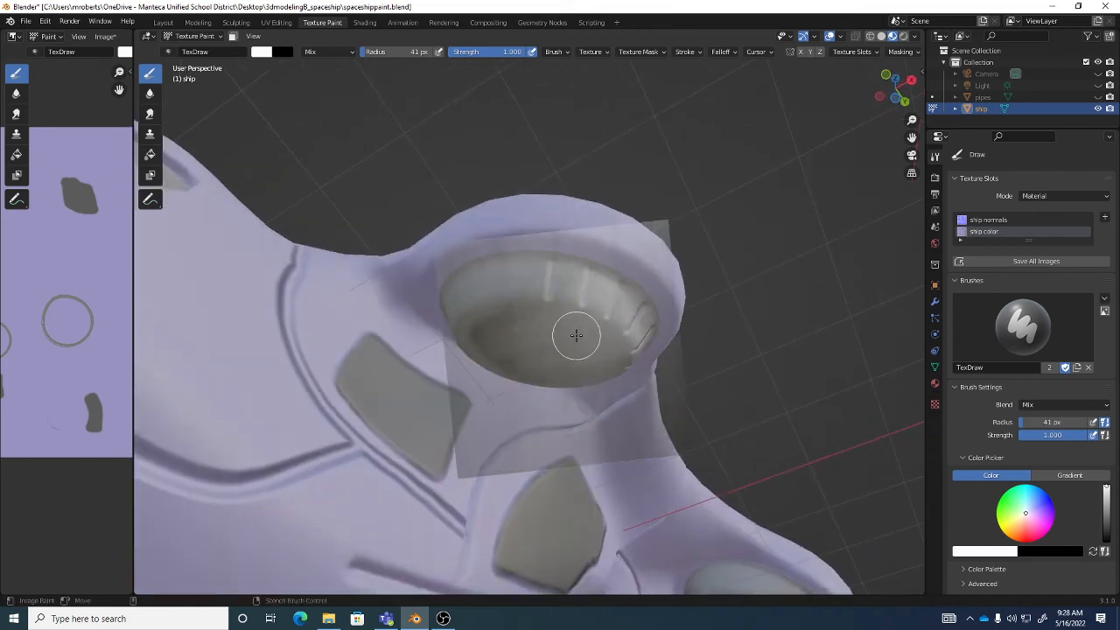
# - Shift the stencil over the underside cap and paint the metal texture around its ribbed sides and remaining bare areas
pyautogui.moveTo(577, 336); pyautogui.dragTo(569, 295, button='right')
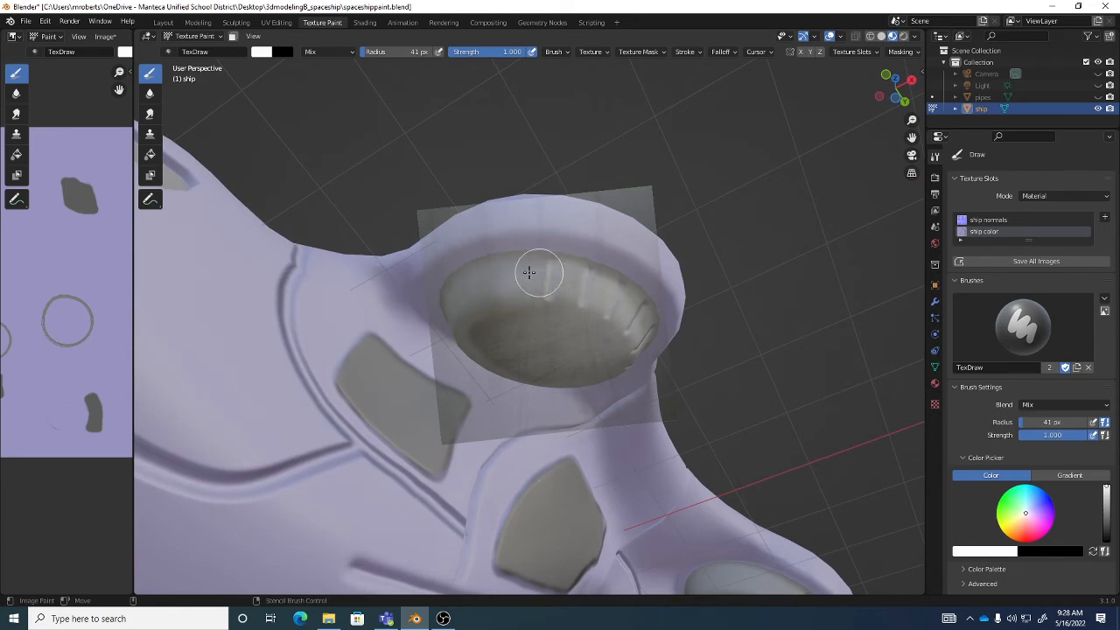
pyautogui.moveTo(502, 283); pyautogui.dragTo(574, 286, button='middle')
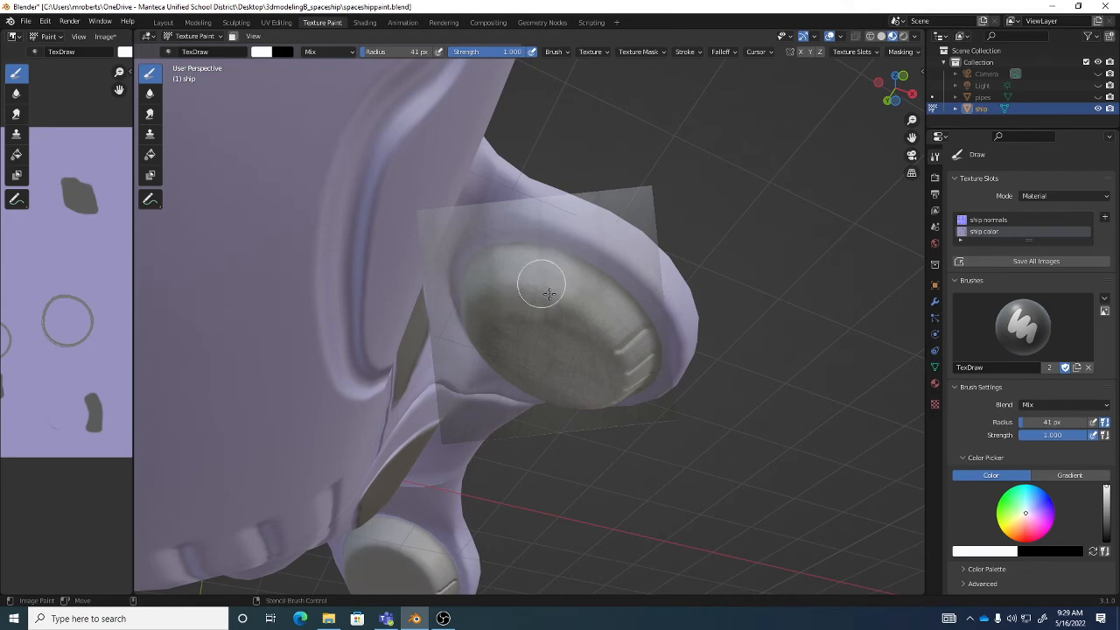
pyautogui.moveTo(590, 329); pyautogui.dragTo(499, 315, button='middle')
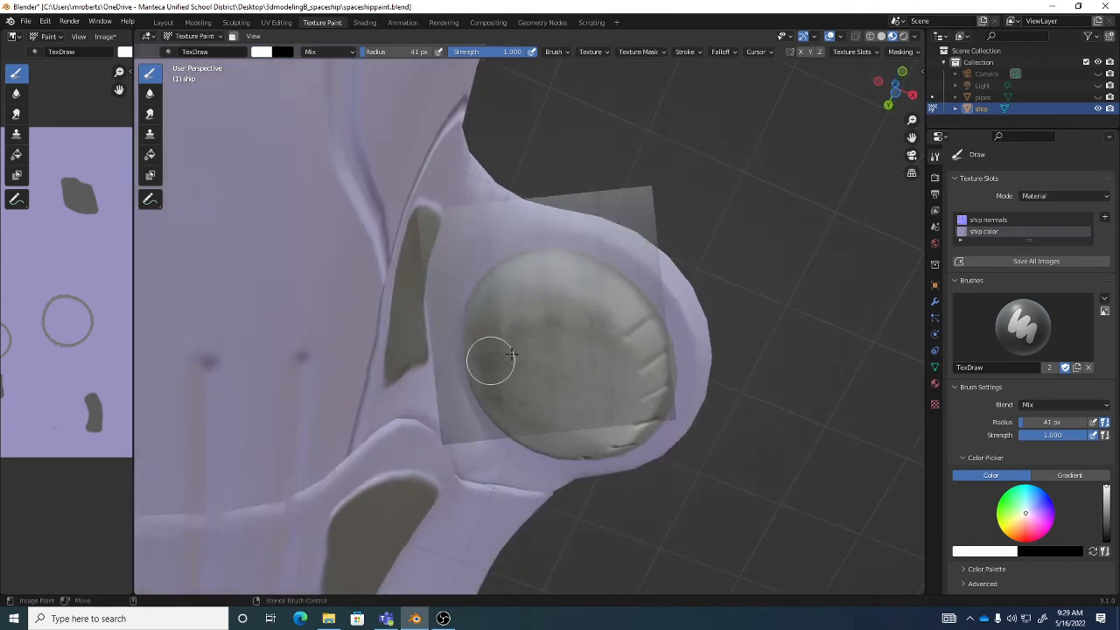
pyautogui.moveTo(513, 355); pyautogui.dragTo(511, 288, button='middle')
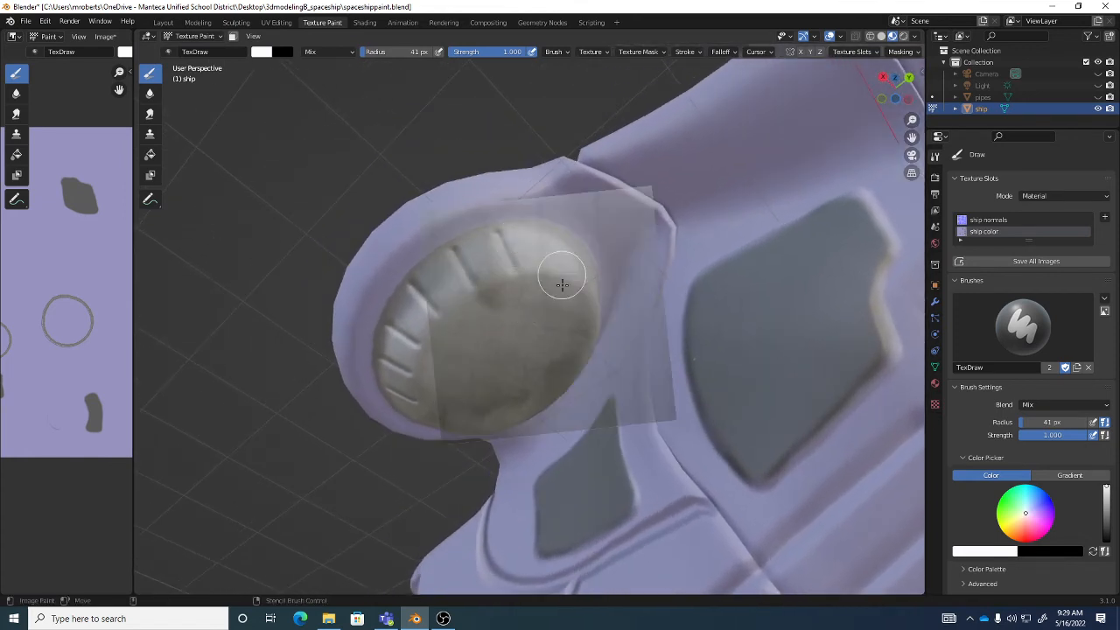
pyautogui.moveTo(569, 314); pyautogui.dragTo(596, 251, button='middle')
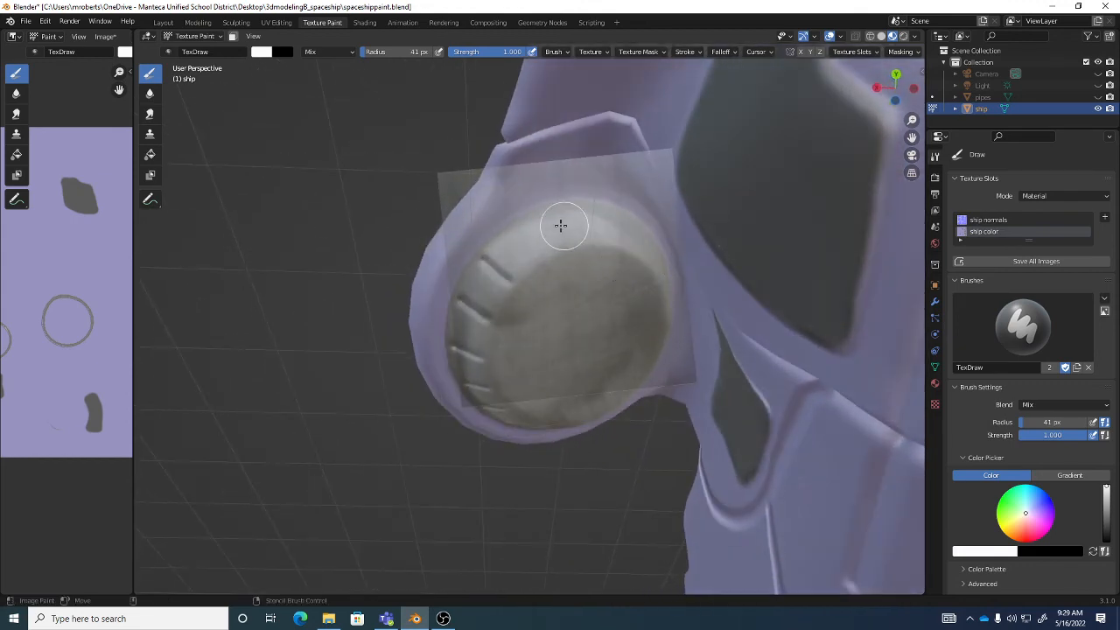
pyautogui.moveTo(649, 320); pyautogui.dragTo(643, 270, button='middle')
pyautogui.moveTo(634, 309)
pyautogui.mouseDown()
pyautogui.moveTo(548, 327)
pyautogui.moveTo(612, 305)
pyautogui.mouseUp()
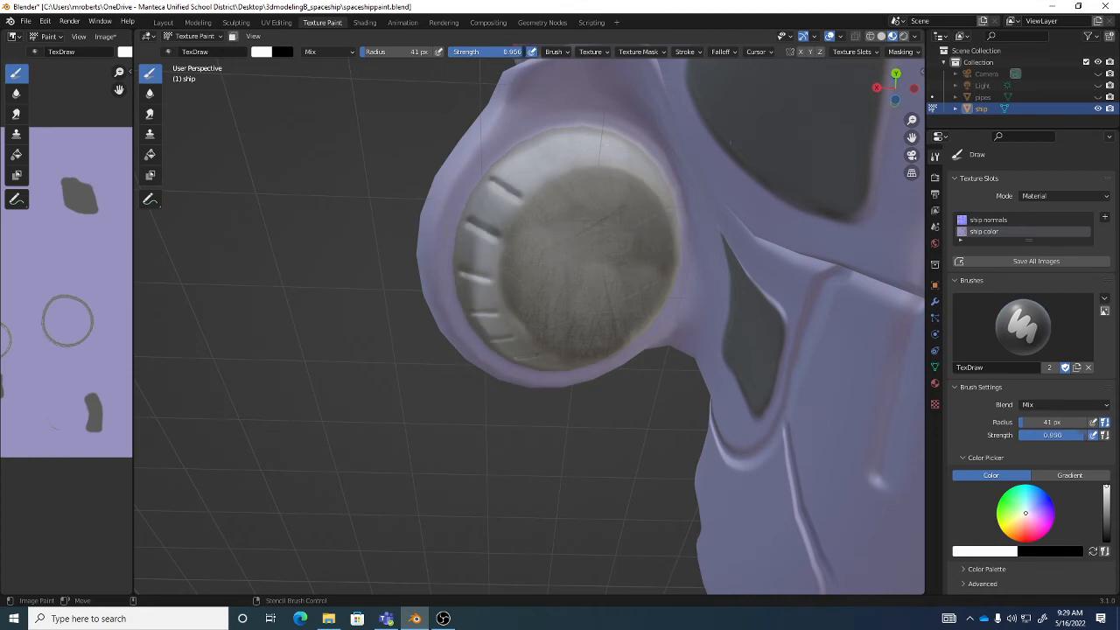
# - Lower the brush strength to 0.356 and softly blend the metal texture over the underside cap's face and notched rim
pyautogui.moveTo(517, 52); pyautogui.dragTo(477, 51)
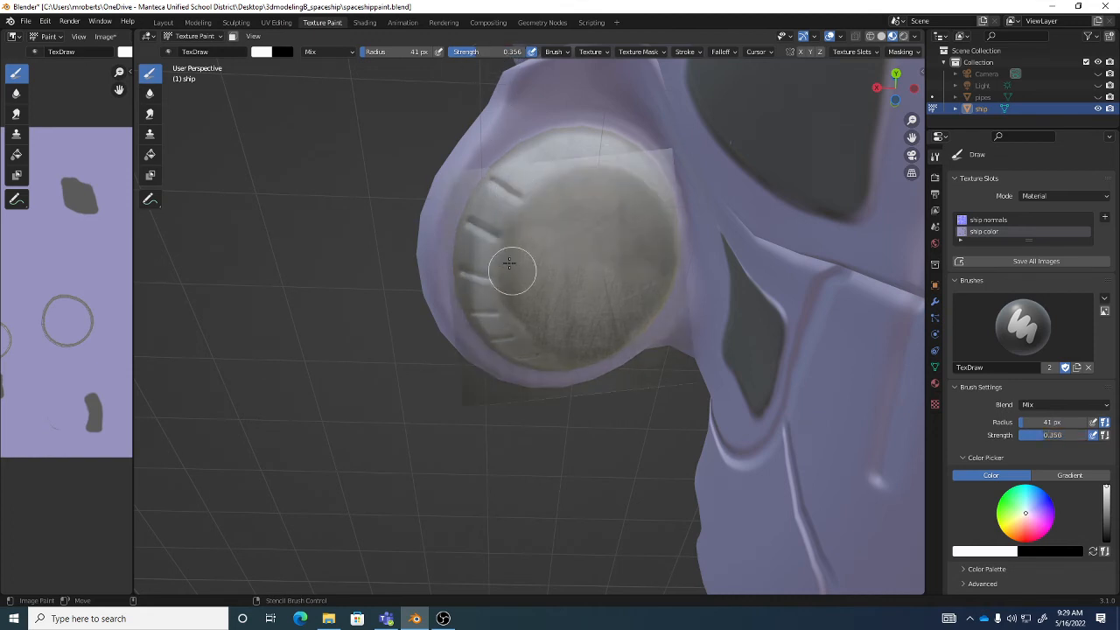
pyautogui.moveTo(503, 278); pyautogui.dragTo(506, 285, button='middle')
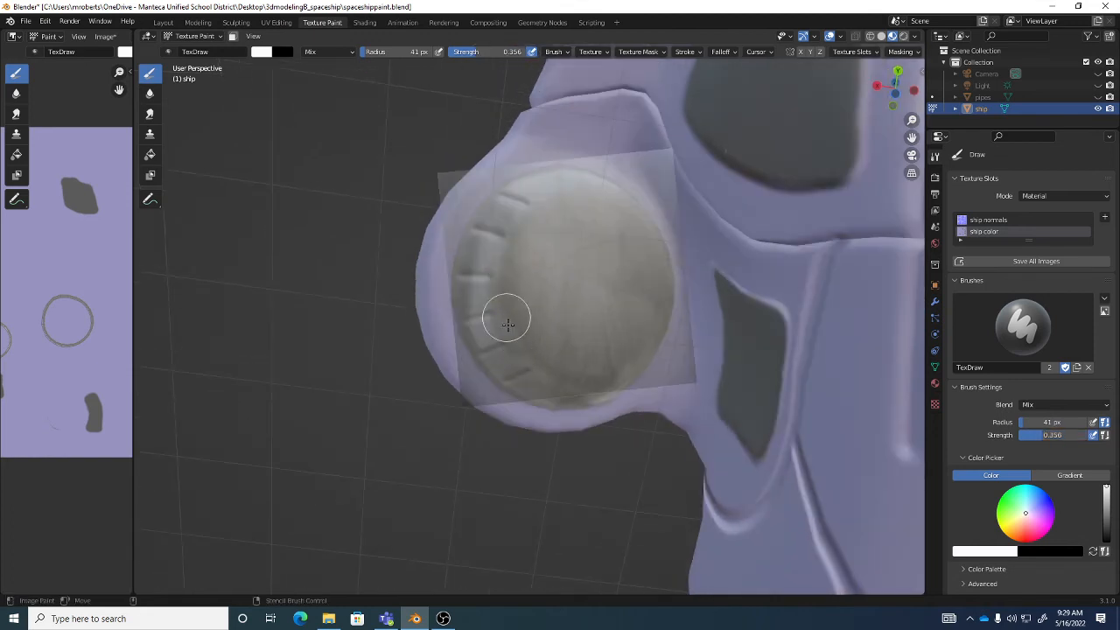
pyautogui.moveTo(508, 325); pyautogui.dragTo(549, 363)
pyautogui.moveTo(534, 293)
pyautogui.mouseDown(button='middle')
pyautogui.moveTo(555, 275)
pyautogui.moveTo(543, 263)
pyautogui.moveTo(510, 270)
pyautogui.moveTo(613, 250)
pyautogui.moveTo(598, 263)
pyautogui.moveTo(541, 181)
pyautogui.mouseUp(button='middle')
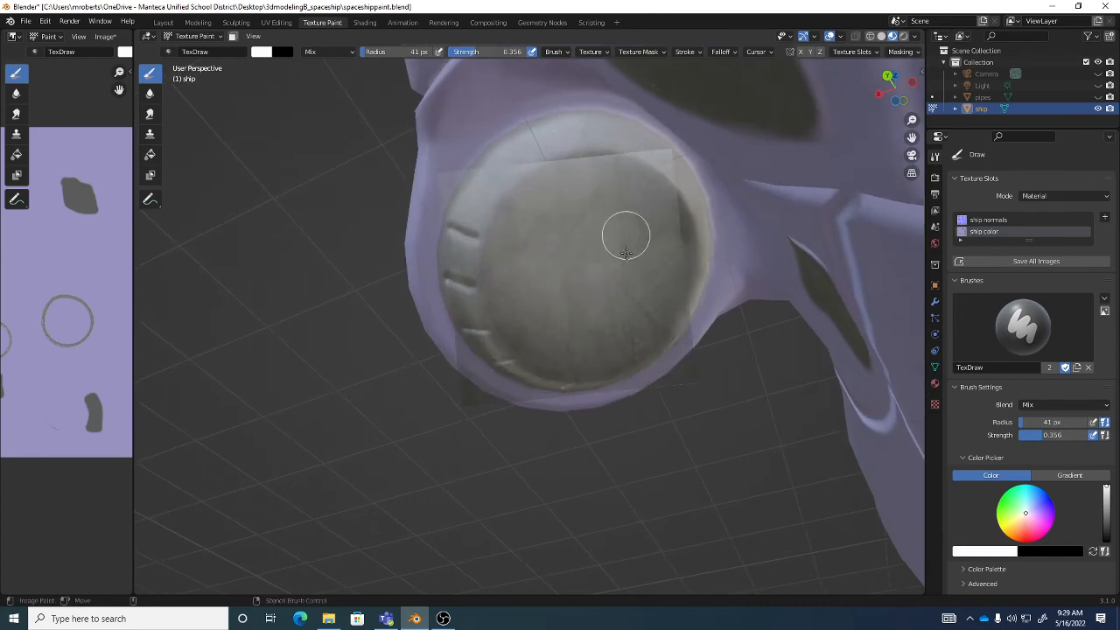
pyautogui.moveTo(633, 257)
pyautogui.mouseDown(button='middle')
pyautogui.moveTo(717, 273)
pyautogui.moveTo(708, 245)
pyautogui.moveTo(590, 268)
pyautogui.moveTo(597, 280)
pyautogui.mouseUp(button='middle')
# - Restore the brush strength to 1.000 and paint the metal texture over the other engine's round cap with three slots
pyautogui.scroll(-2, 602, 281)
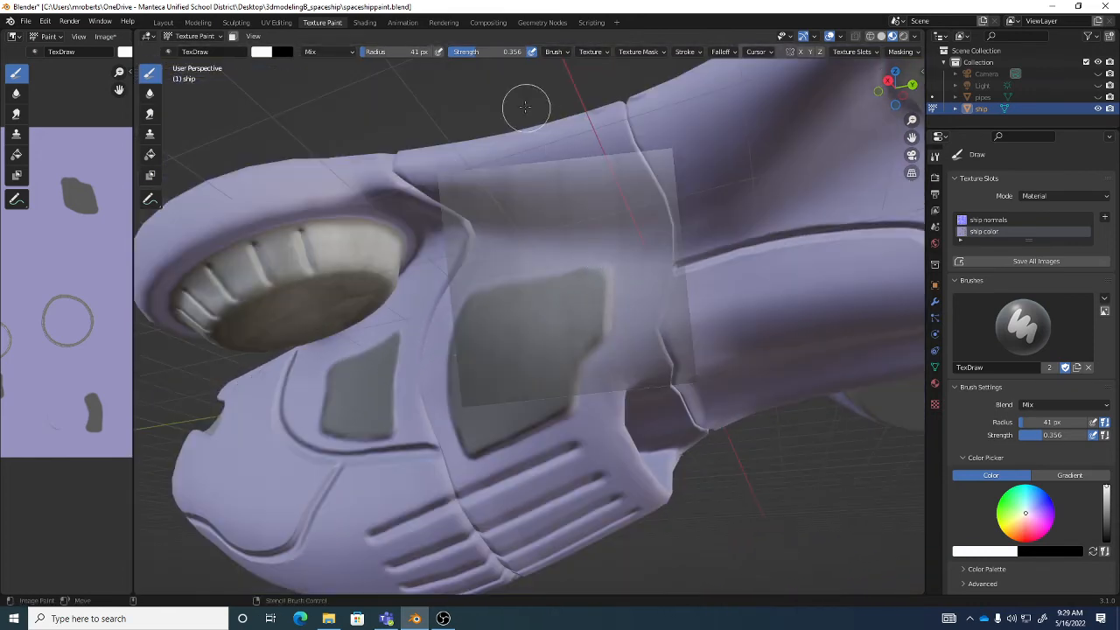
pyautogui.moveTo(481, 51); pyautogui.dragTo(543, 51)
pyautogui.moveTo(613, 256); pyautogui.dragTo(616, 280)
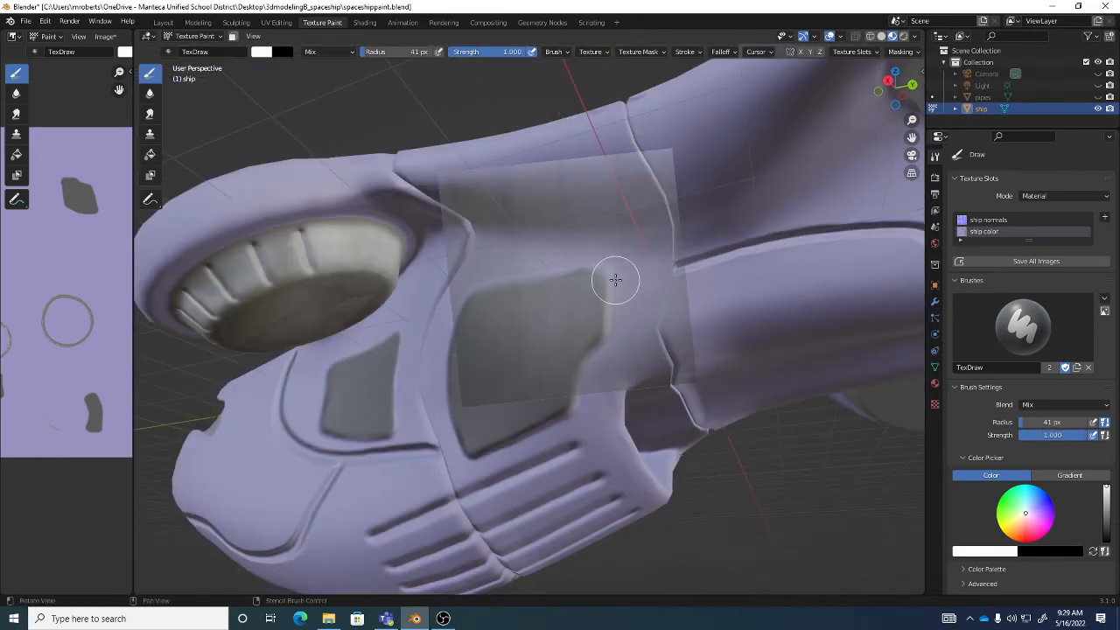
pyautogui.moveTo(615, 280)
pyautogui.mouseDown(button='middle')
pyautogui.moveTo(618, 301)
pyautogui.moveTo(639, 292)
pyautogui.moveTo(577, 233)
pyautogui.moveTo(565, 275)
pyautogui.mouseUp(button='middle')
pyautogui.moveTo(515, 305)
pyautogui.mouseDown()
pyautogui.moveTo(545, 338)
pyautogui.moveTo(533, 352)
pyautogui.moveTo(593, 345)
pyautogui.mouseUp()
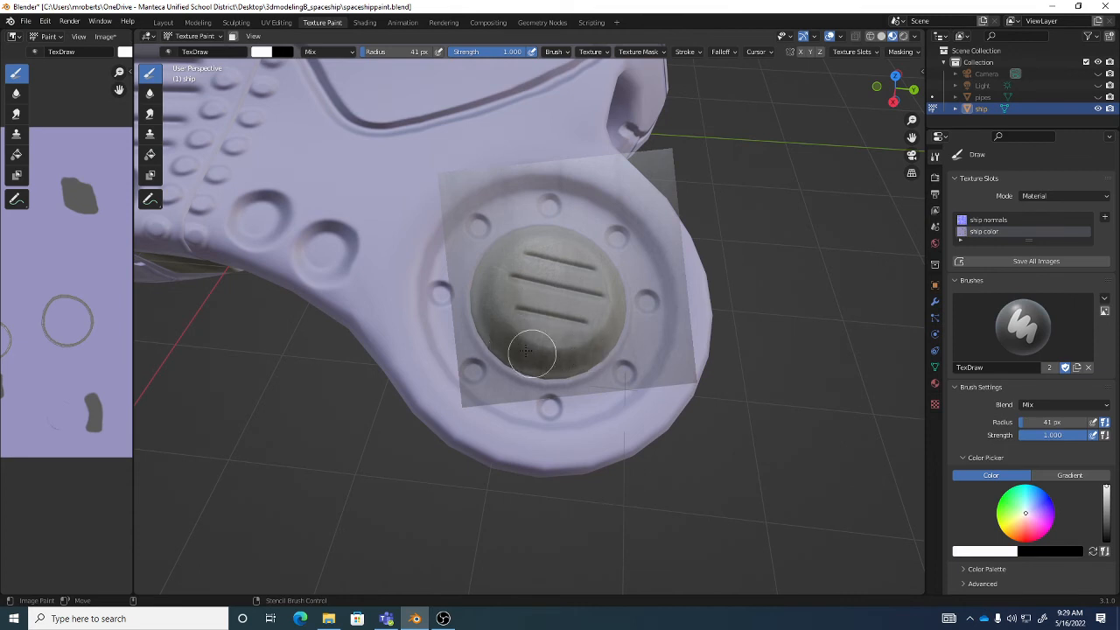
pyautogui.moveTo(560, 279); pyautogui.dragTo(521, 234, button='middle')
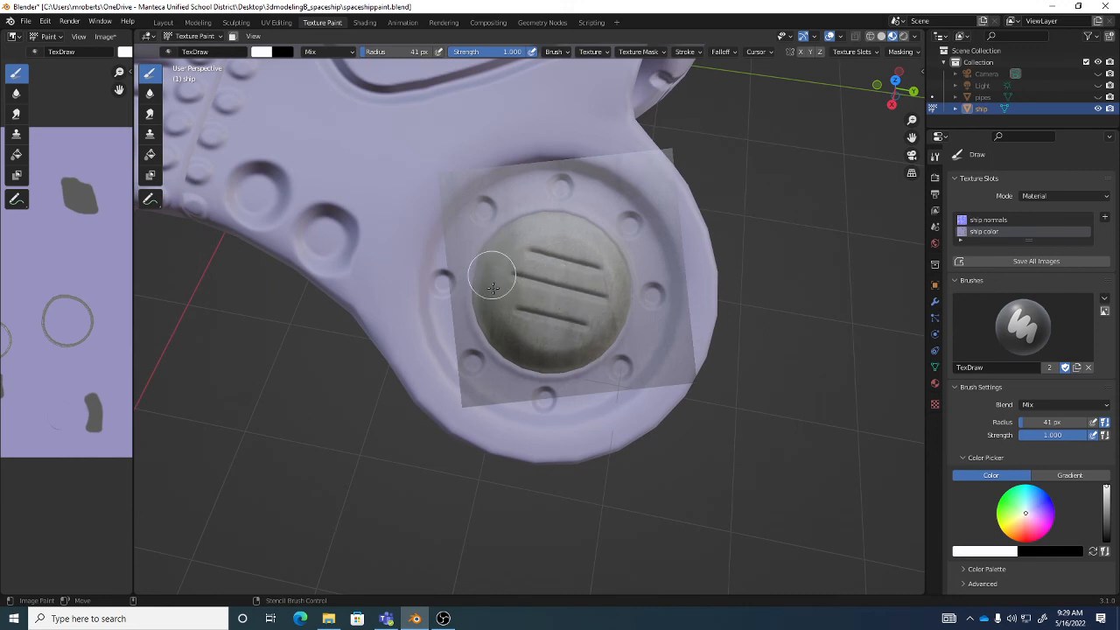
pyautogui.moveTo(604, 295)
pyautogui.mouseDown(button='middle')
pyautogui.moveTo(561, 242)
pyautogui.moveTo(573, 149)
pyautogui.moveTo(555, 240)
pyautogui.mouseUp(button='middle')
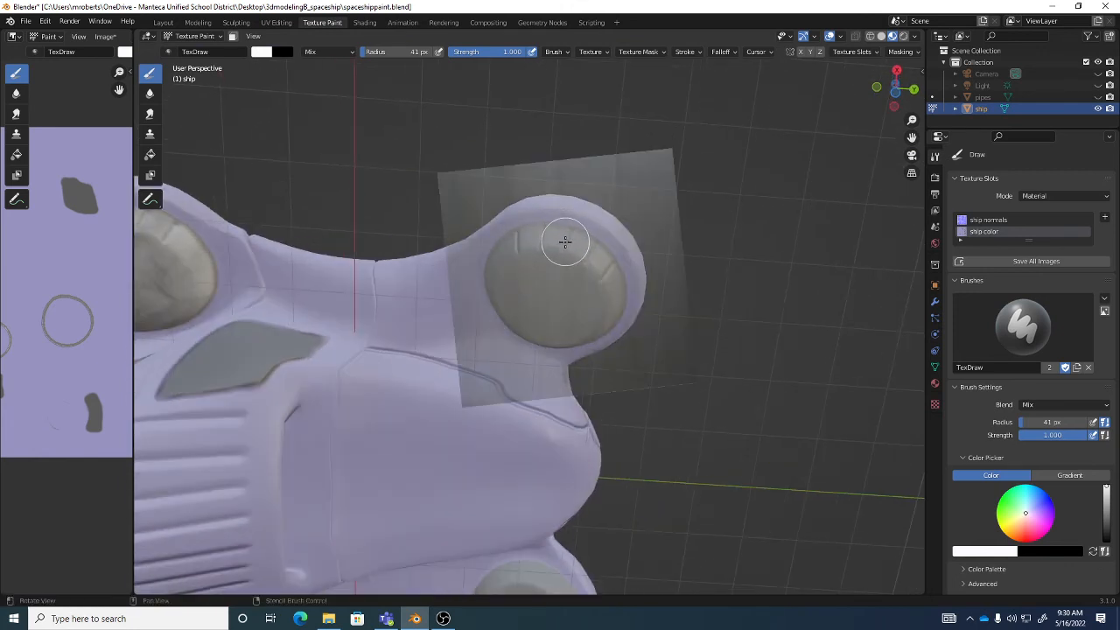
# - Align the stencil with the second engine's underside cap and paint the metal texture across it
pyautogui.scroll(2, 565, 242)
pyautogui.moveTo(570, 270); pyautogui.dragTo(558, 302, button='right')
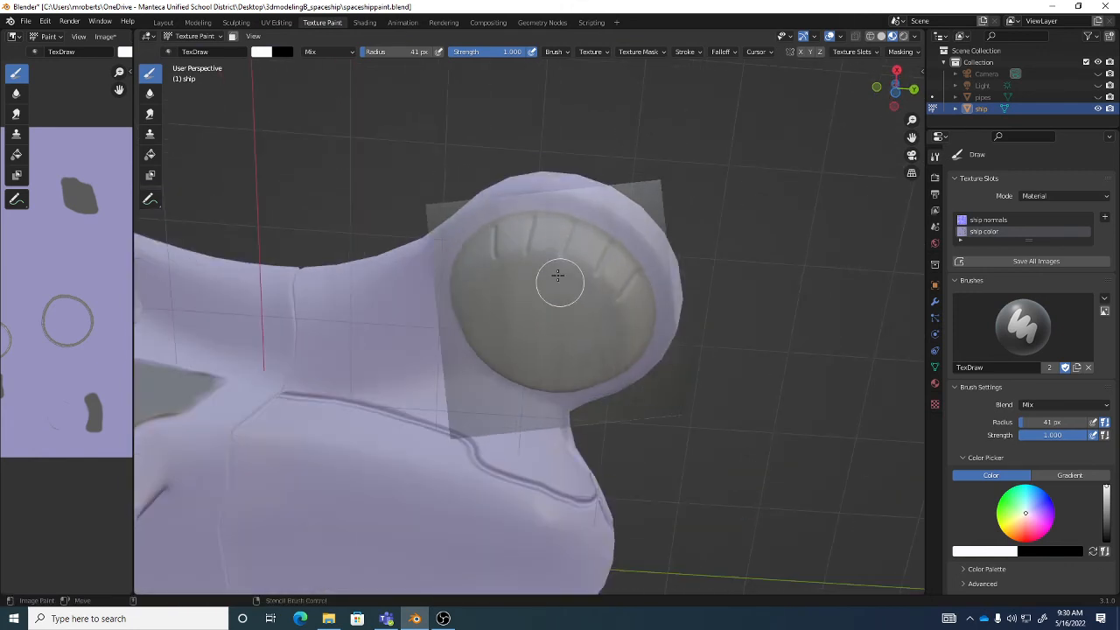
pyautogui.moveTo(531, 251)
pyautogui.mouseDown()
pyautogui.moveTo(584, 271)
pyautogui.moveTo(560, 249)
pyautogui.moveTo(503, 238)
pyautogui.moveTo(540, 257)
pyautogui.moveTo(559, 294)
pyautogui.mouseUp()
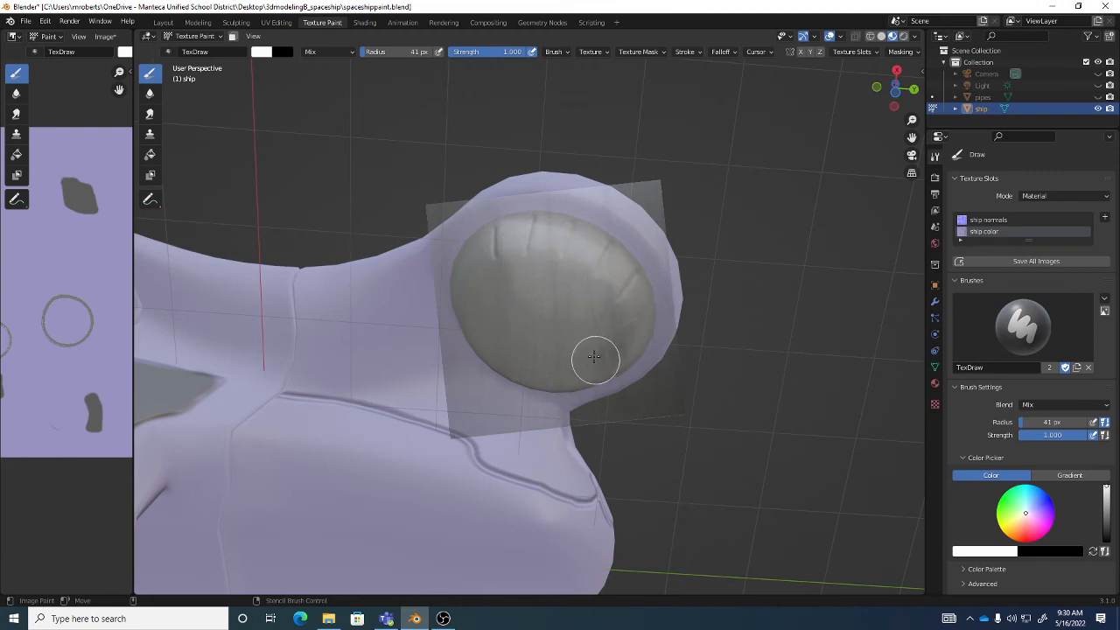
# - Shift and rotate the stencil over the second engine's underside cap and paint the metal texture across its face and ribbed sides
pyautogui.moveTo(600, 350)
pyautogui.mouseDown(button='middle')
pyautogui.moveTo(580, 324)
pyautogui.moveTo(610, 343)
pyautogui.mouseUp(button='middle')
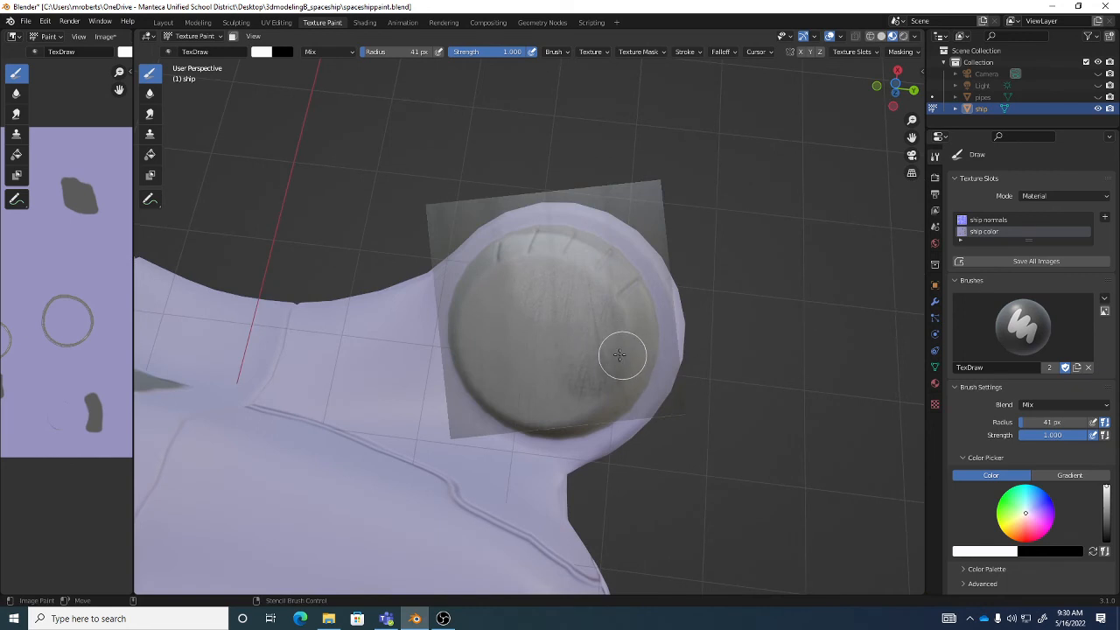
pyautogui.moveTo(621, 350); pyautogui.dragTo(595, 365, button='right')
pyautogui.moveTo(540, 419)
pyautogui.mouseDown()
pyautogui.moveTo(580, 365)
pyautogui.moveTo(571, 336)
pyautogui.mouseUp()
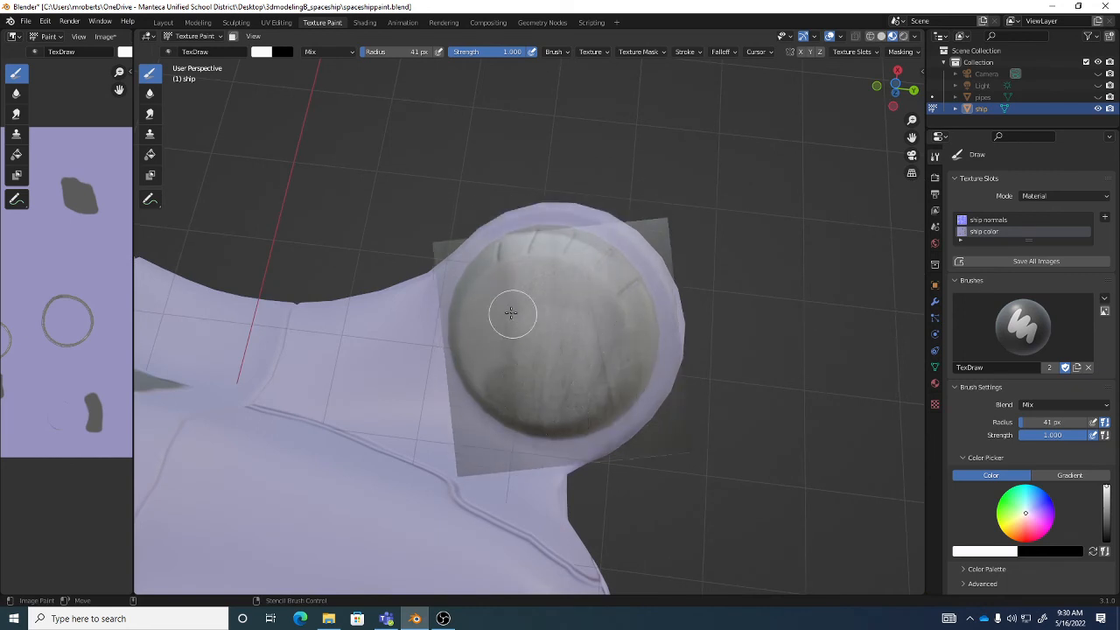
pyautogui.moveTo(507, 310); pyautogui.dragTo(571, 342, button='middle')
pyautogui.moveTo(569, 343); pyautogui.dragTo(676, 253, button='right')
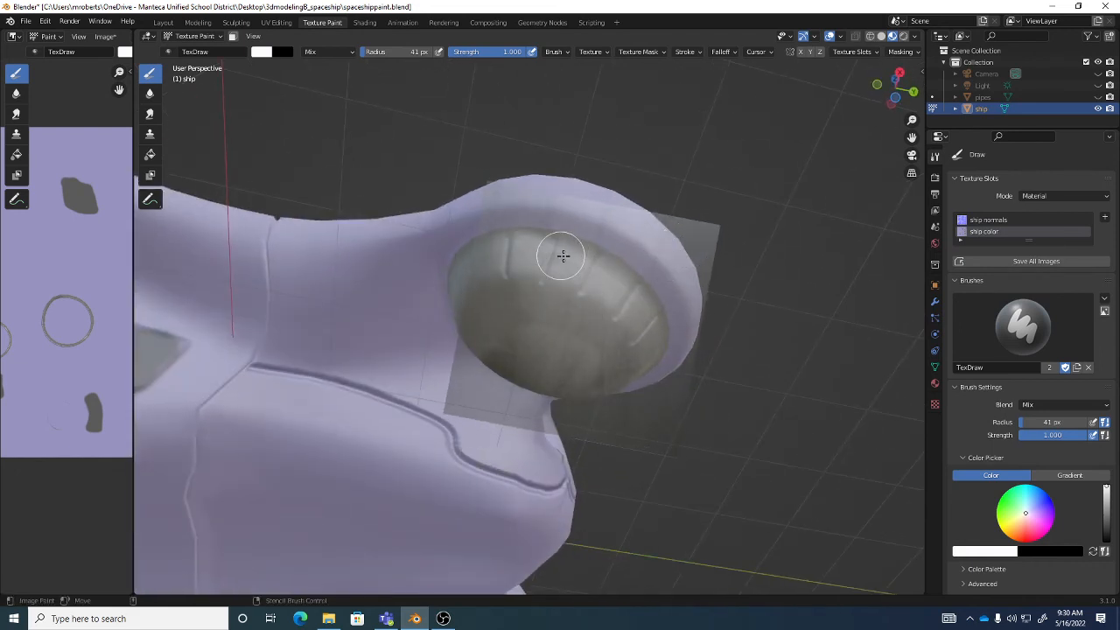
pyautogui.moveTo(580, 285)
pyautogui.mouseDown(button='middle')
pyautogui.moveTo(604, 298)
pyautogui.moveTo(578, 295)
pyautogui.mouseUp(button='middle')
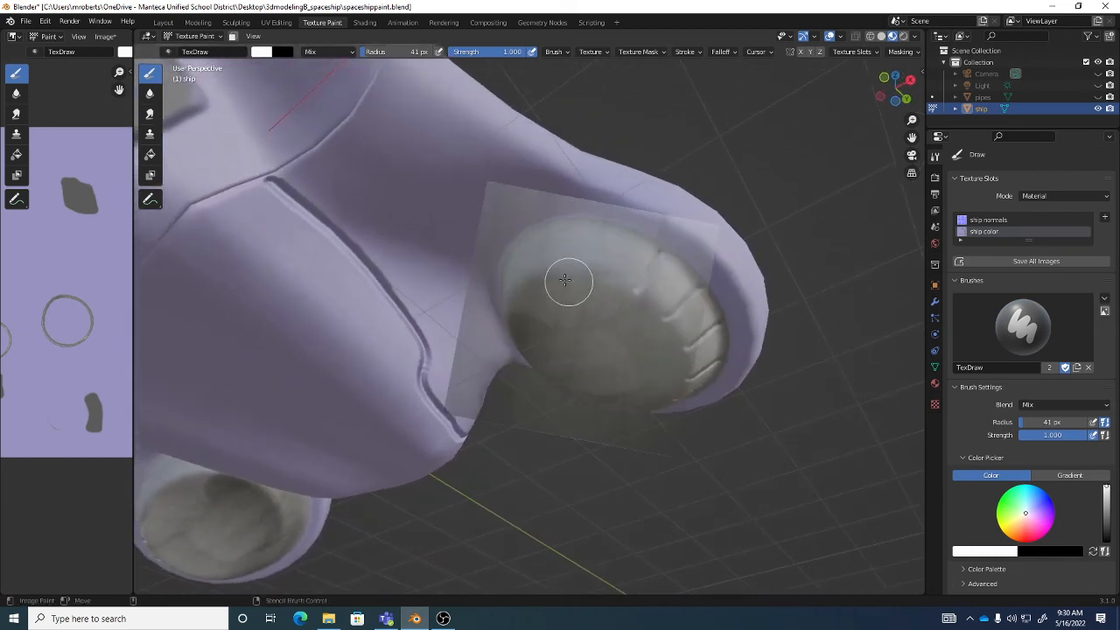
pyautogui.moveTo(545, 301)
pyautogui.mouseDown(button='middle')
pyautogui.moveTo(589, 277)
pyautogui.moveTo(505, 233)
pyautogui.moveTo(540, 223)
pyautogui.mouseUp(button='middle')
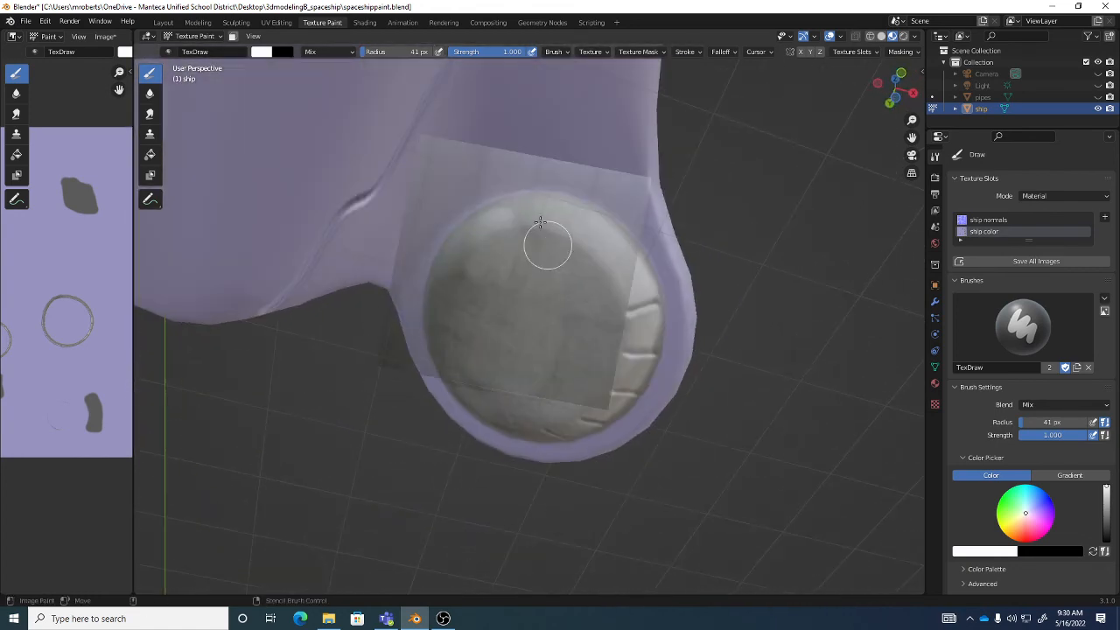
# - Lower the brush strength to 0.244 and softly blend the metal texture across the underside cap's face
pyautogui.moveTo(507, 51)
pyautogui.mouseDown()
pyautogui.moveTo(455, 51)
pyautogui.moveTo(483, 52)
pyautogui.mouseUp()
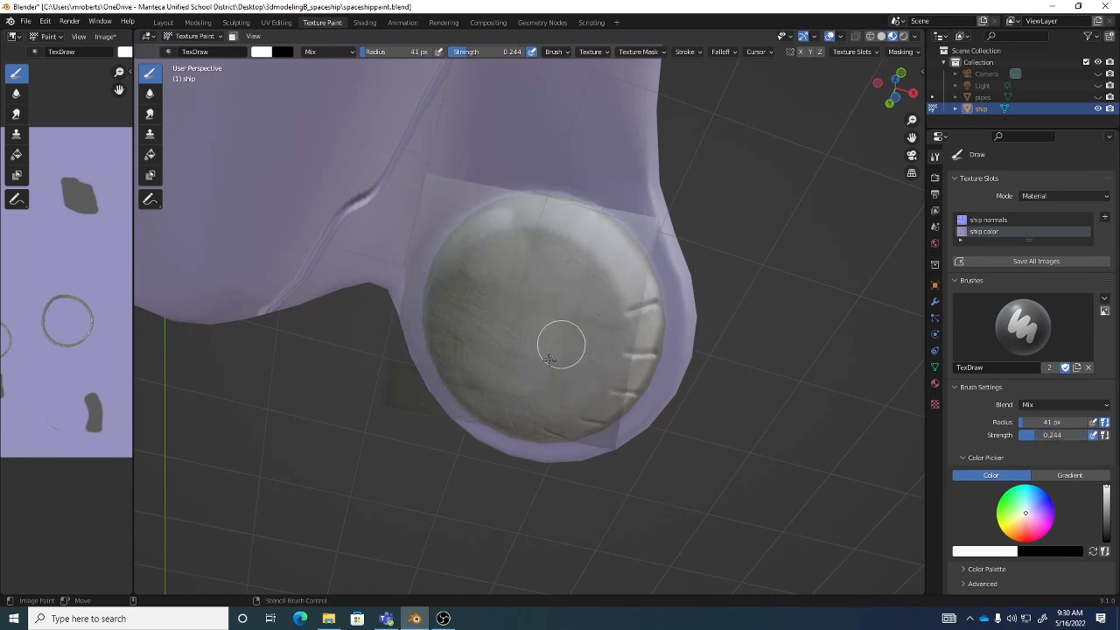
pyautogui.moveTo(549, 359)
pyautogui.mouseDown()
pyautogui.moveTo(461, 282)
pyautogui.moveTo(482, 266)
pyautogui.moveTo(457, 284)
pyautogui.mouseUp()
pyautogui.moveTo(489, 384)
pyautogui.mouseDown()
pyautogui.moveTo(527, 401)
pyautogui.moveTo(558, 391)
pyautogui.moveTo(463, 312)
pyautogui.moveTo(484, 298)
pyautogui.mouseUp()
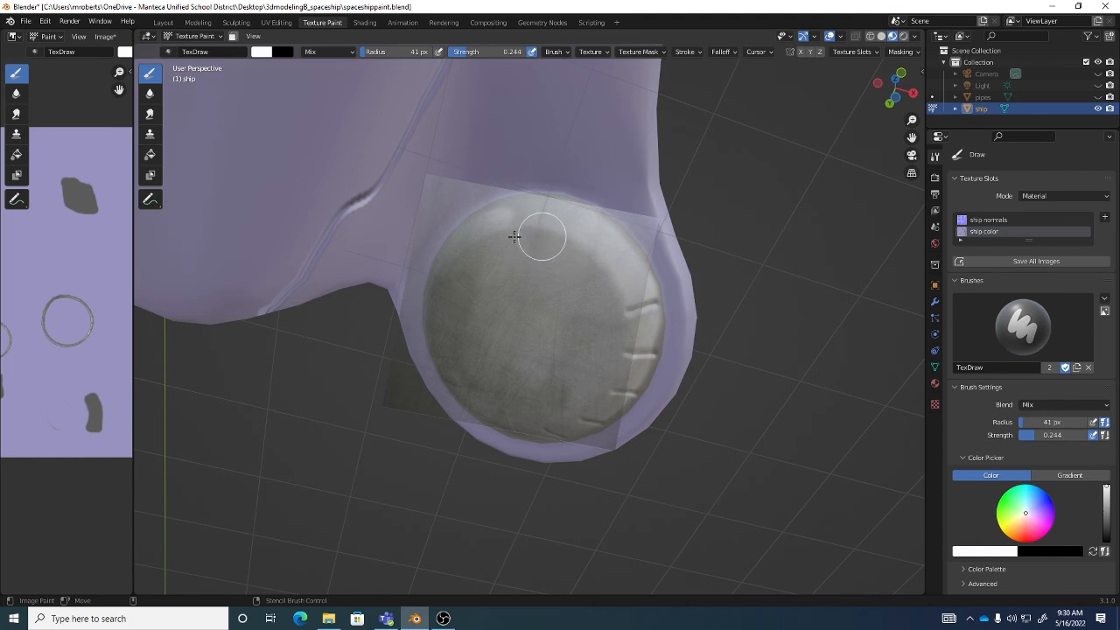
pyautogui.moveTo(566, 318)
pyautogui.mouseDown(button='middle')
pyautogui.moveTo(659, 335)
pyautogui.moveTo(513, 289)
pyautogui.mouseUp(button='middle')
# - Reposition the stencil and blend the metal texture over the far side and rim of the same underside cap
pyautogui.moveTo(513, 290)
pyautogui.mouseDown(button='right')
pyautogui.moveTo(435, 280)
pyautogui.moveTo(395, 250)
pyautogui.mouseUp(button='right')
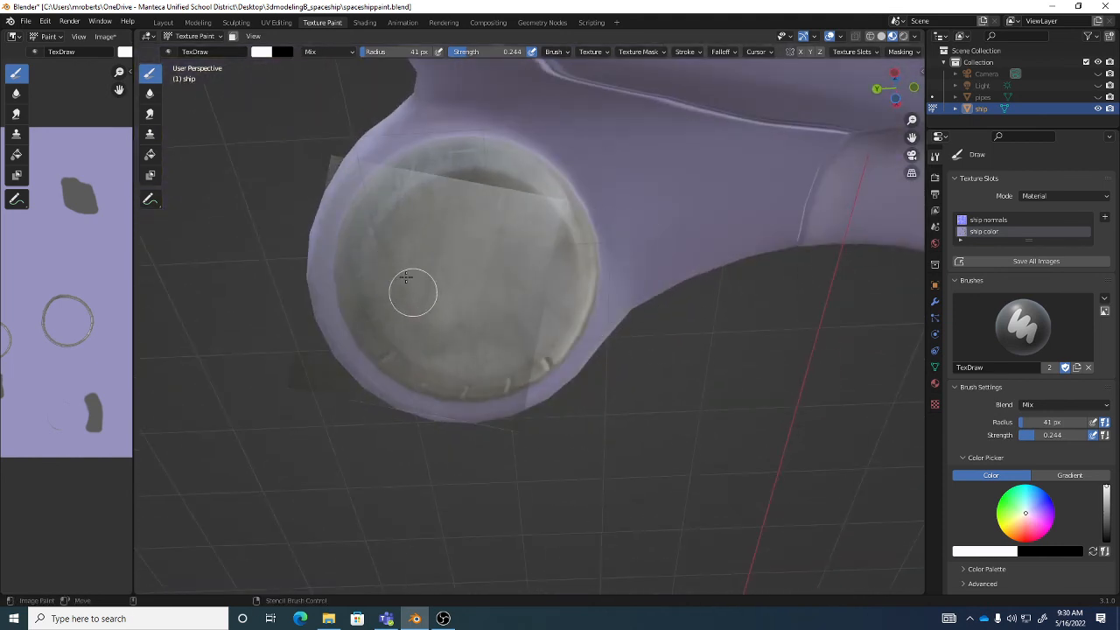
pyautogui.moveTo(408, 243); pyautogui.dragTo(450, 284, button='middle')
pyautogui.moveTo(460, 251); pyautogui.dragTo(490, 190, button='right')
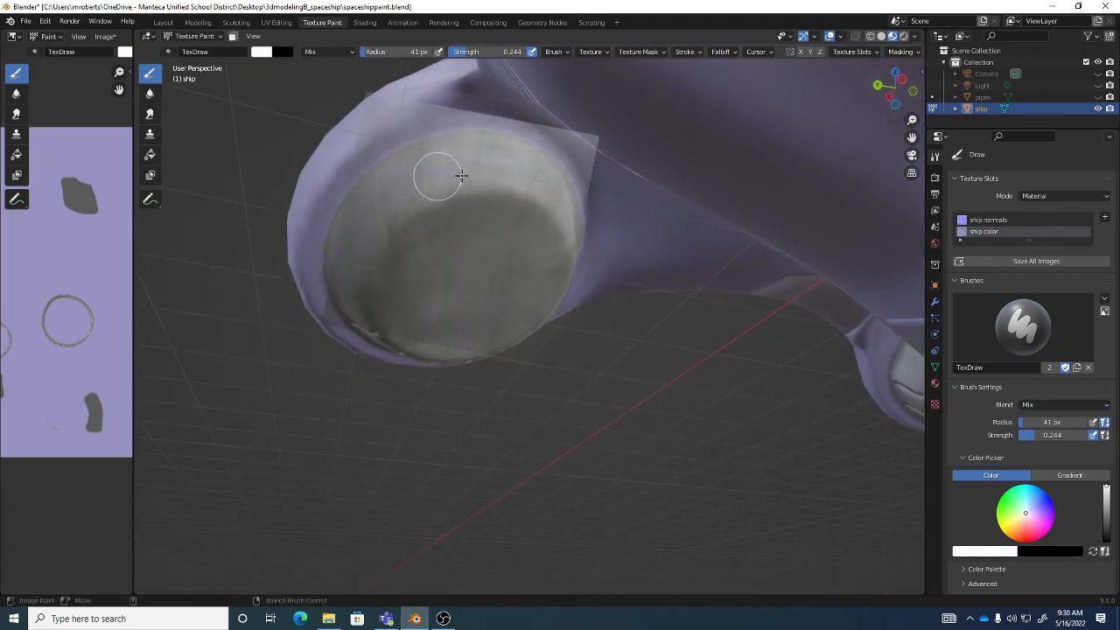
pyautogui.moveTo(522, 191); pyautogui.dragTo(534, 209, button='middle')
pyautogui.moveTo(533, 208); pyautogui.dragTo(604, 183, button='right')
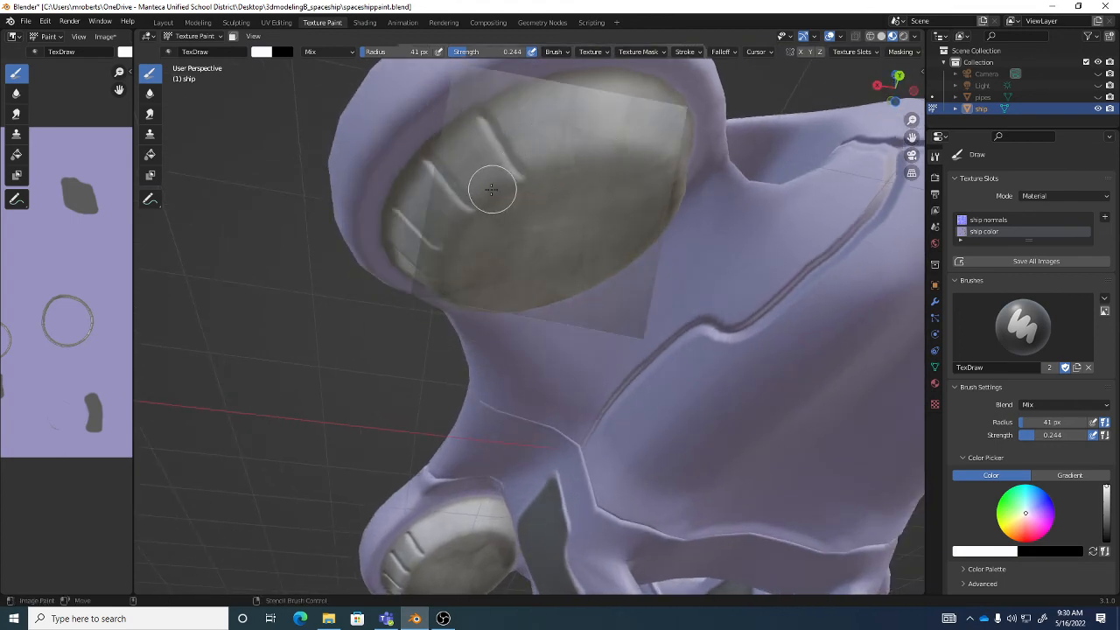
# - Switch the brush texture's mapping from Stencil to View Plane
pyautogui.moveTo(615, 228)
pyautogui.mouseDown(button='middle')
pyautogui.moveTo(575, 237)
pyautogui.moveTo(537, 219)
pyautogui.moveTo(605, 290)
pyautogui.mouseUp(button='middle')
pyautogui.scroll(3, 605, 289)
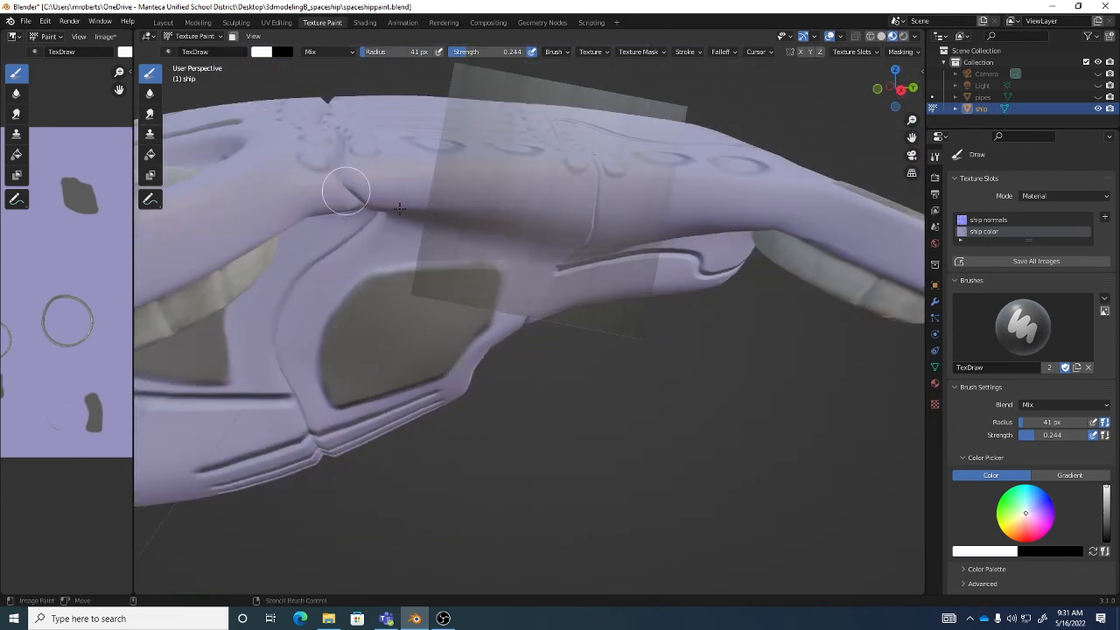
pyautogui.moveTo(525, 188)
pyautogui.mouseDown(button='middle')
pyautogui.moveTo(499, 213)
pyautogui.moveTo(522, 219)
pyautogui.moveTo(538, 157)
pyautogui.moveTo(560, 320)
pyautogui.mouseUp(button='middle')
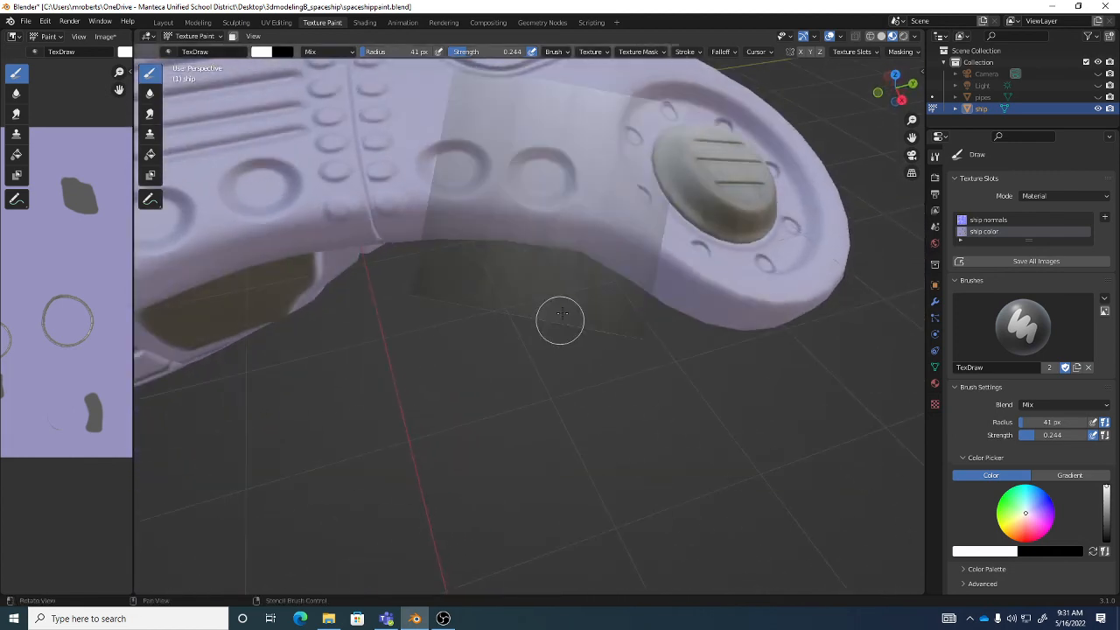
pyautogui.scroll(-4, 575, 256)
pyautogui.moveTo(561, 244); pyautogui.dragTo(621, 237, button='middle')
pyautogui.scroll(3, 591, 254)
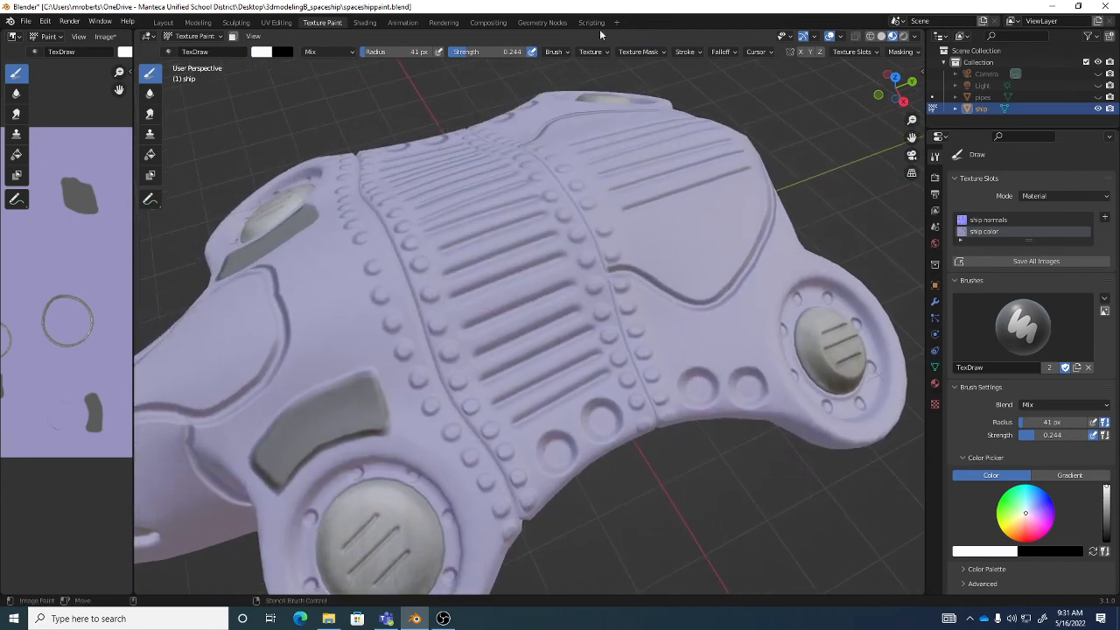
pyautogui.click(598, 53)
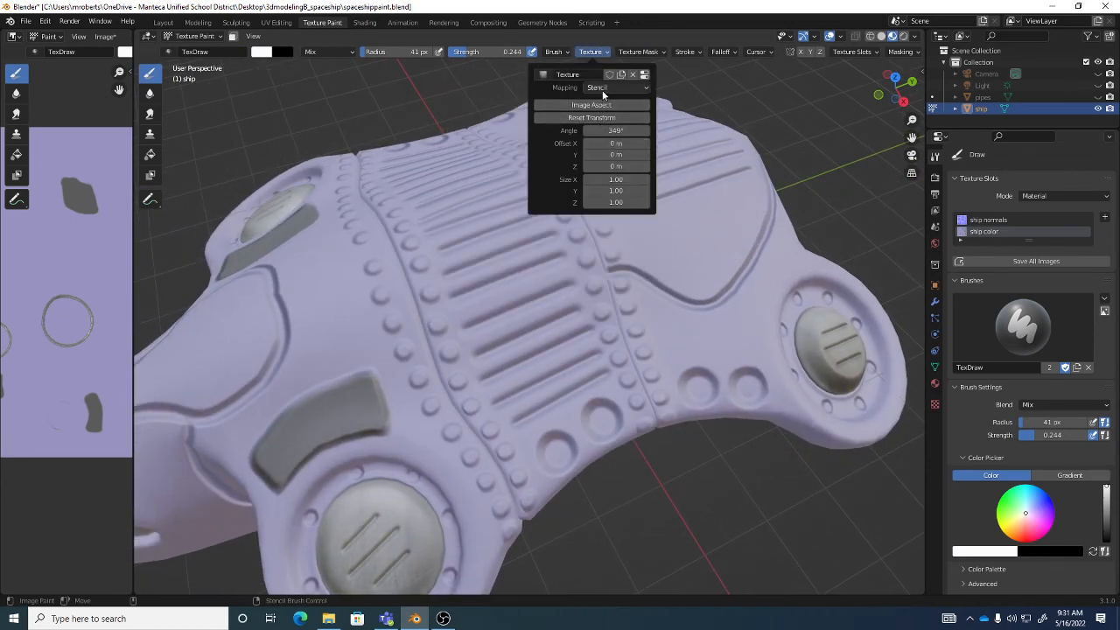
pyautogui.click(603, 88)
pyautogui.click(604, 100)
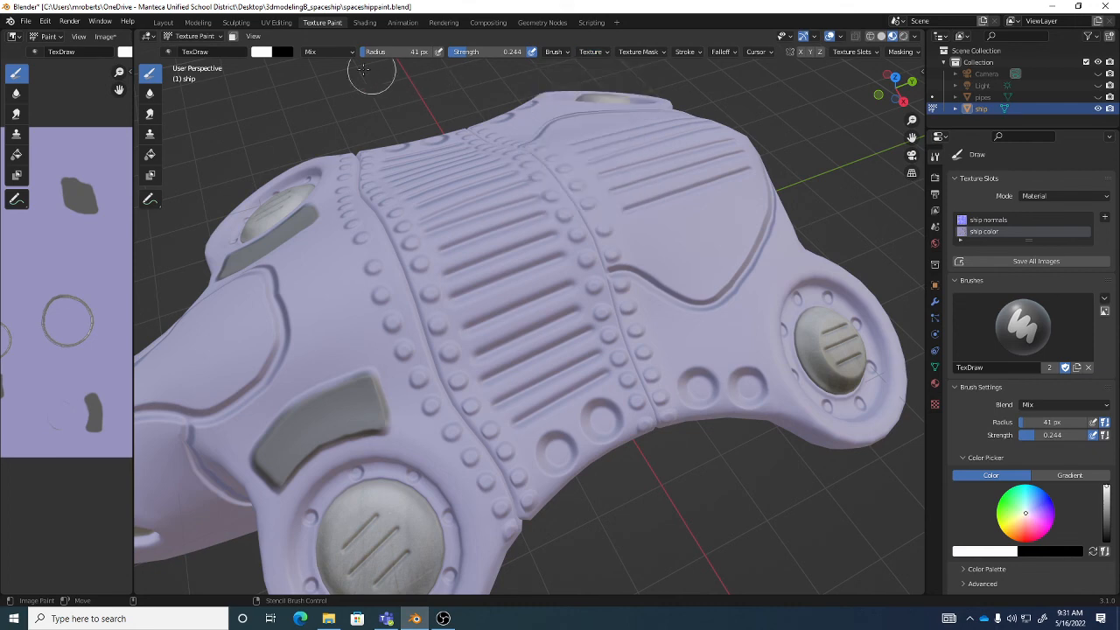
# - Try painting the view-plane metal texture over the slotted panel in the hull's midsection, and undo the strokes
pyautogui.moveTo(627, 312)
pyautogui.mouseDown()
pyautogui.moveTo(533, 321)
pyautogui.moveTo(555, 318)
pyautogui.moveTo(548, 368)
pyautogui.moveTo(573, 346)
pyautogui.moveTo(560, 381)
pyautogui.moveTo(513, 388)
pyautogui.moveTo(569, 404)
pyautogui.mouseUp()
pyautogui.moveTo(551, 421); pyautogui.dragTo(515, 407, button='middle')
pyautogui.scroll(4, 614, 367)
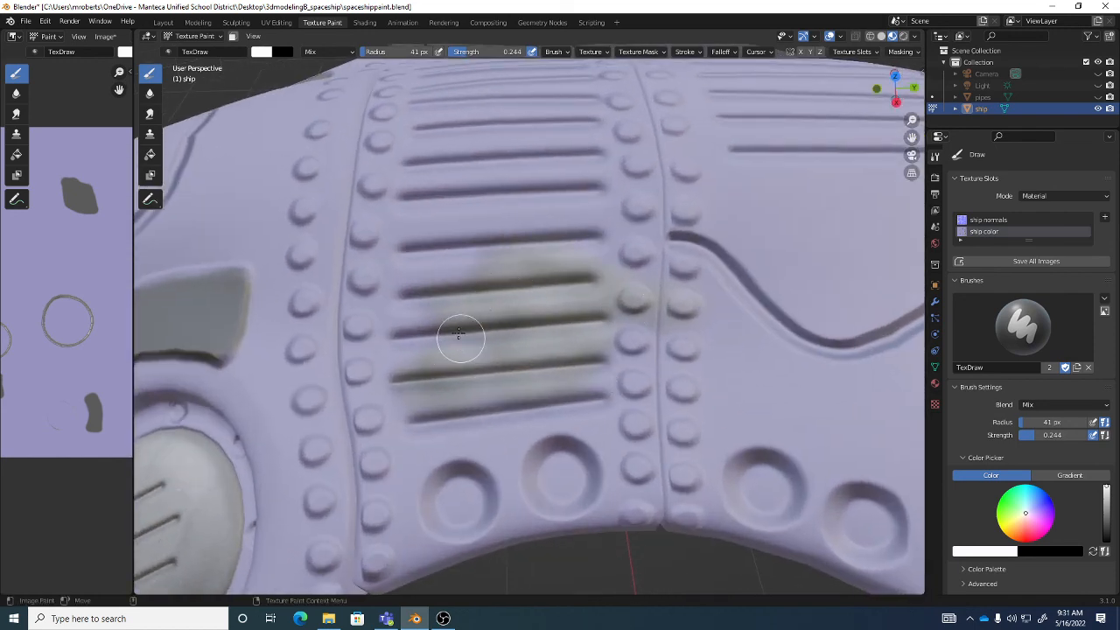
pyautogui.scroll(-4, 534, 377)
pyautogui.moveTo(548, 380); pyautogui.dragTo(543, 364, button='middle')
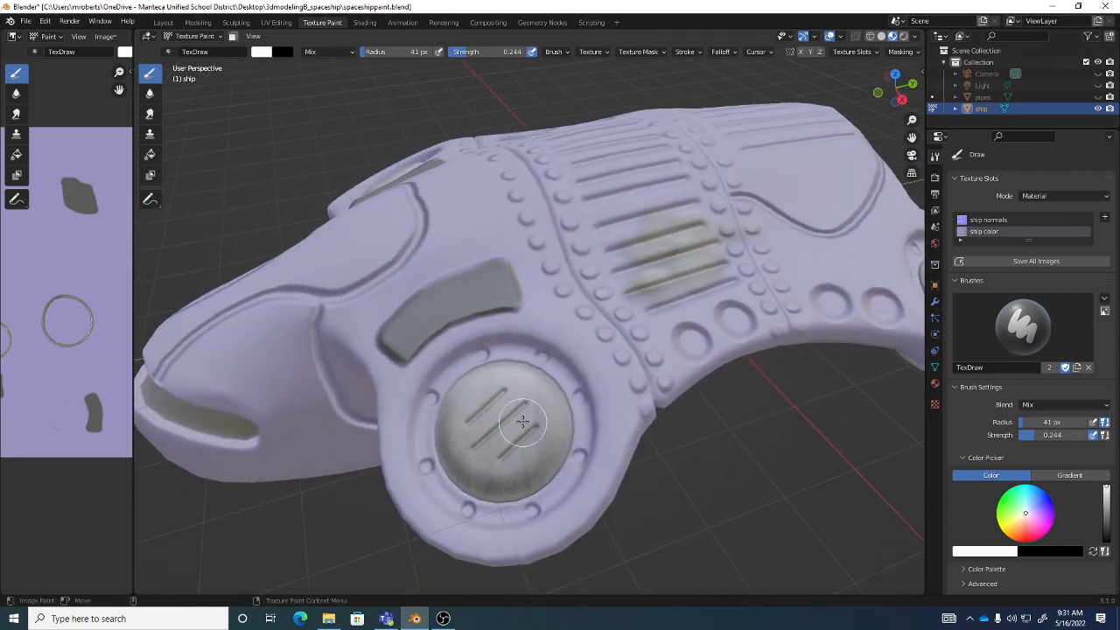
pyautogui.moveTo(459, 422); pyautogui.dragTo(702, 283, button='middle')
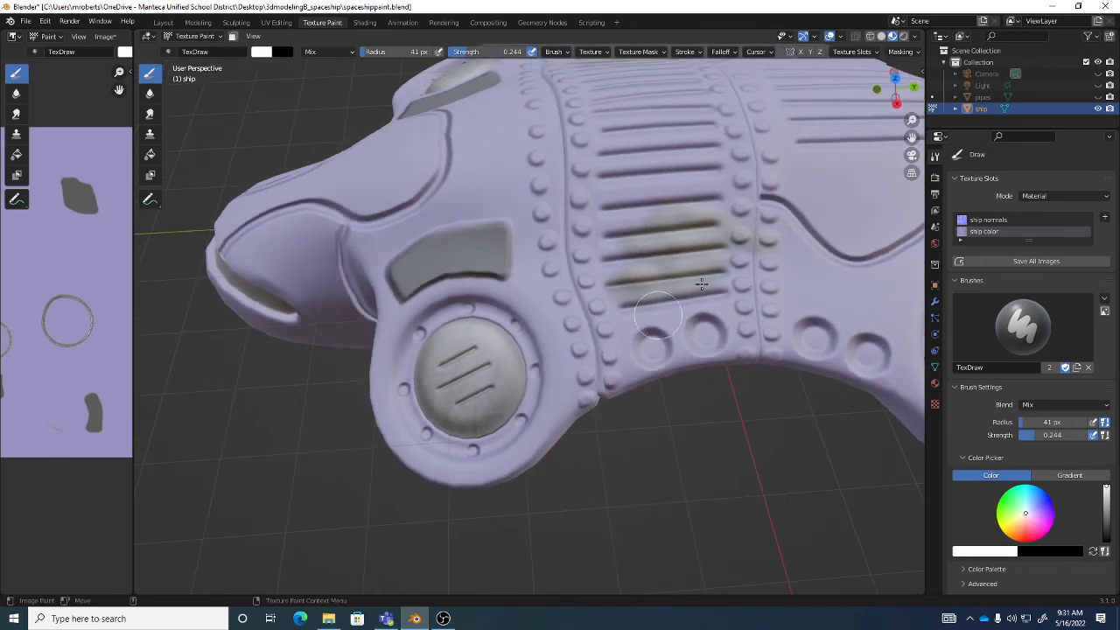
pyautogui.moveTo(704, 232); pyautogui.dragTo(695, 245, button='middle')
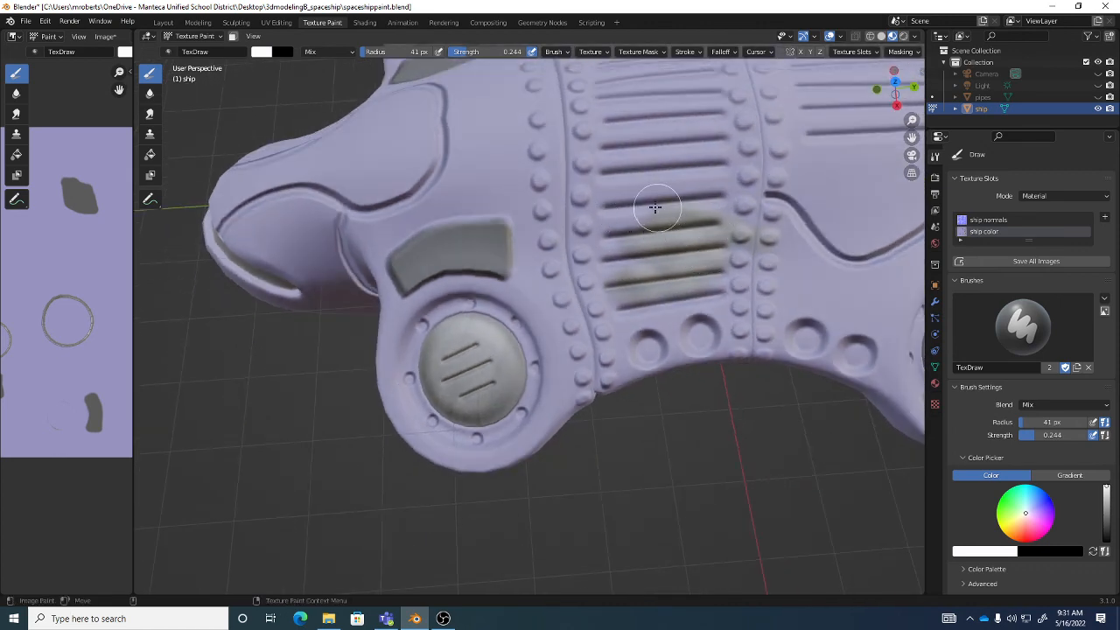
pyautogui.moveTo(655, 207)
pyautogui.mouseDown()
pyautogui.moveTo(617, 237)
pyautogui.moveTo(680, 251)
pyautogui.moveTo(725, 207)
pyautogui.moveTo(678, 180)
pyautogui.moveTo(630, 171)
pyautogui.moveTo(726, 188)
pyautogui.moveTo(662, 205)
pyautogui.moveTo(652, 235)
pyautogui.moveTo(715, 279)
pyautogui.mouseUp()
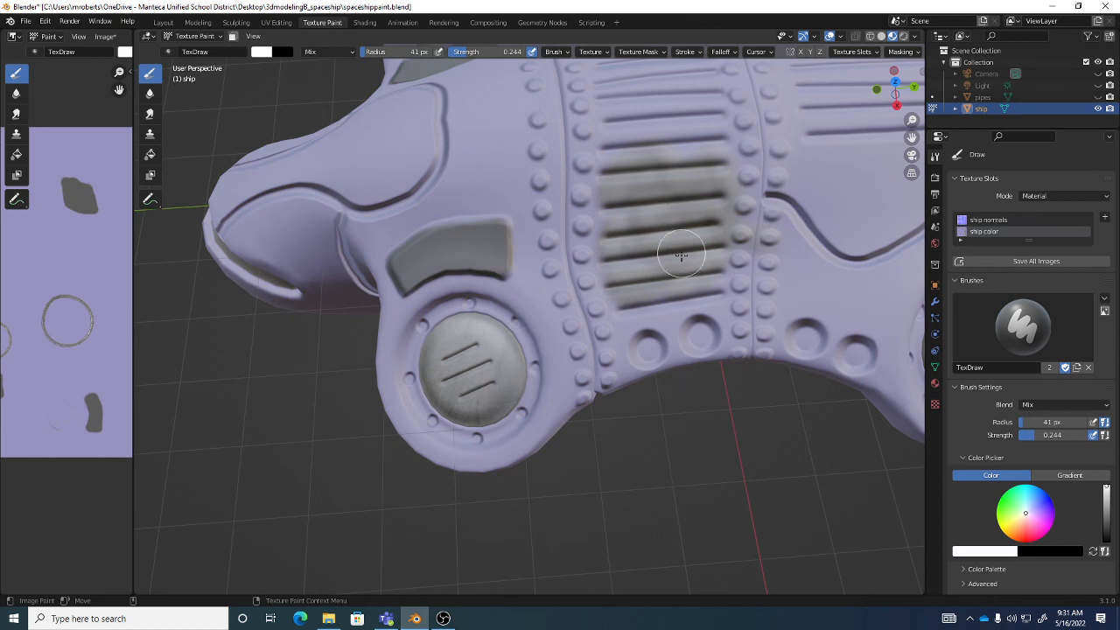
pyautogui.hotkey('ctrl', 'z')
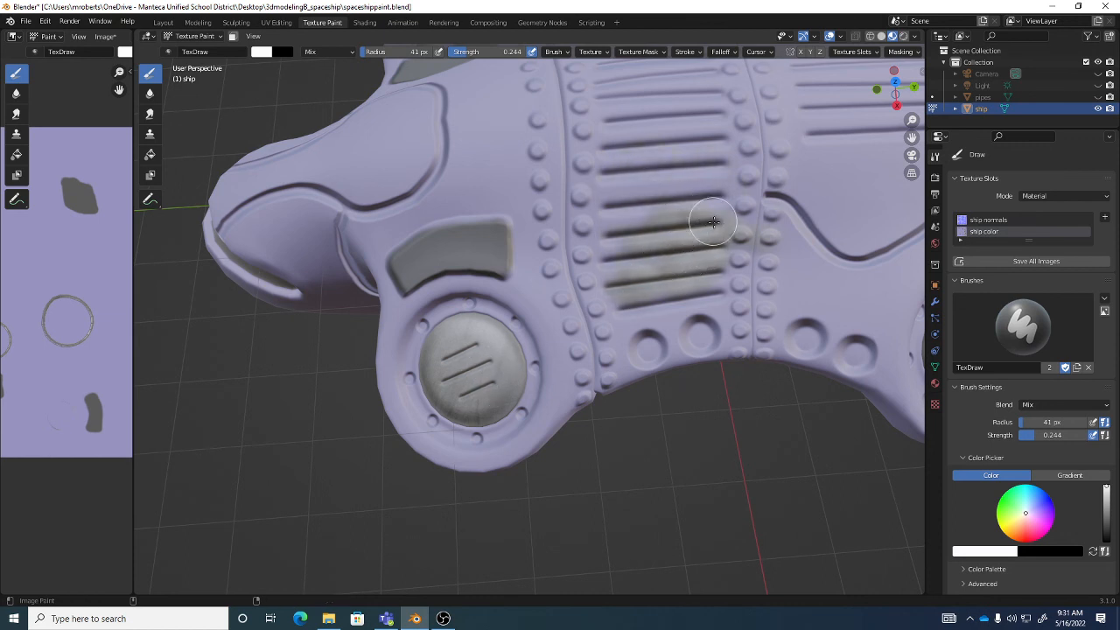
pyautogui.hotkey('ctrl', 'z')
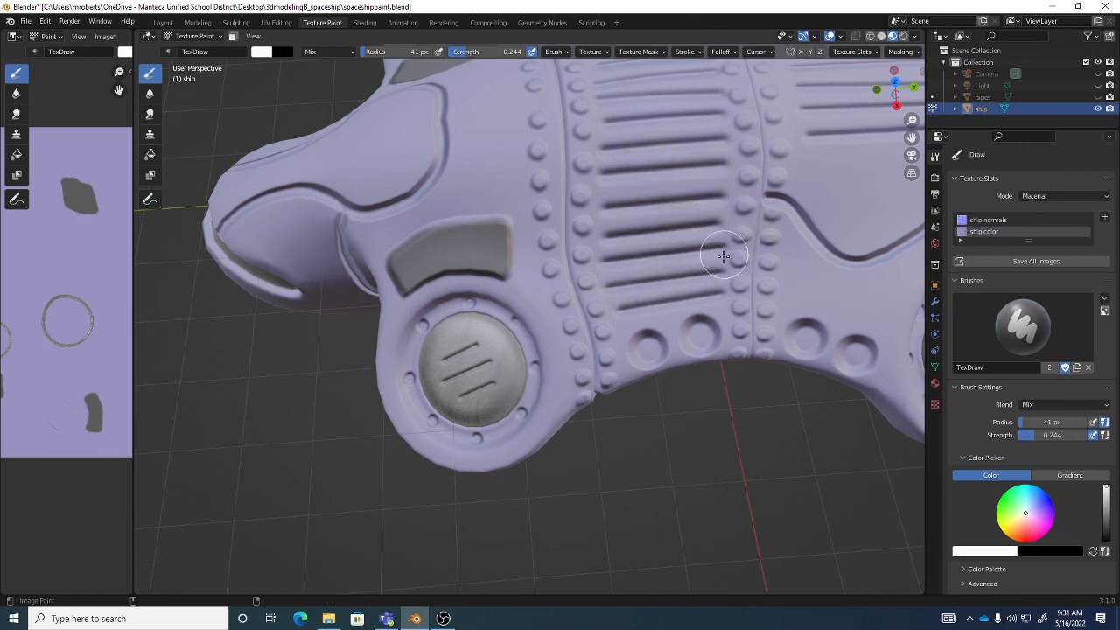
# - Unlink the metal texture from the brush
pyautogui.click(593, 51)
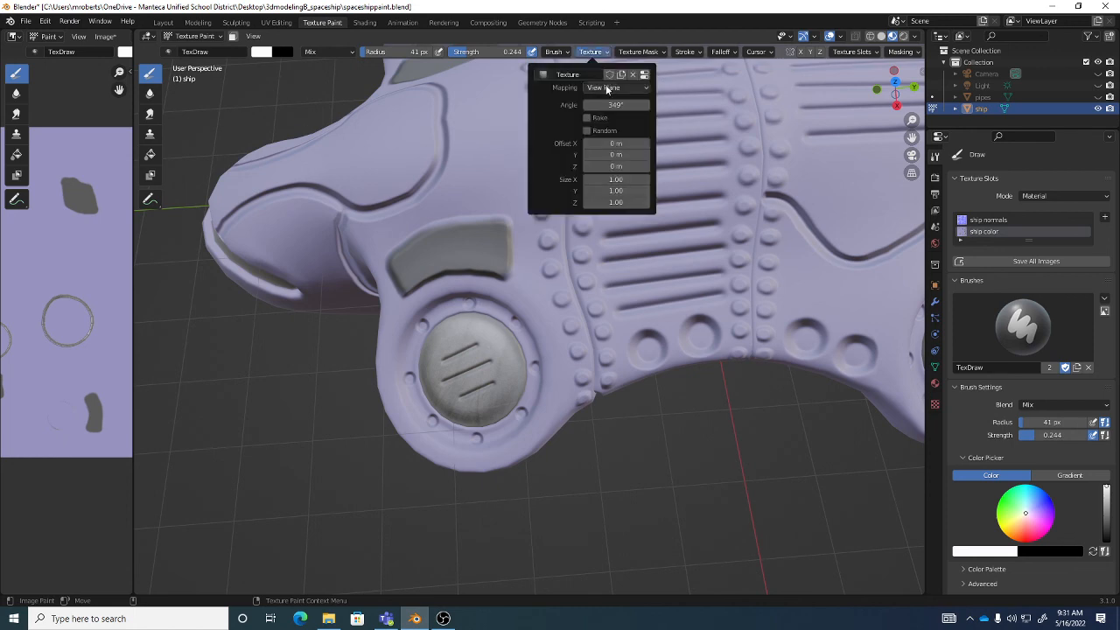
pyautogui.moveTo(530, 364); pyautogui.dragTo(553, 385, button='middle')
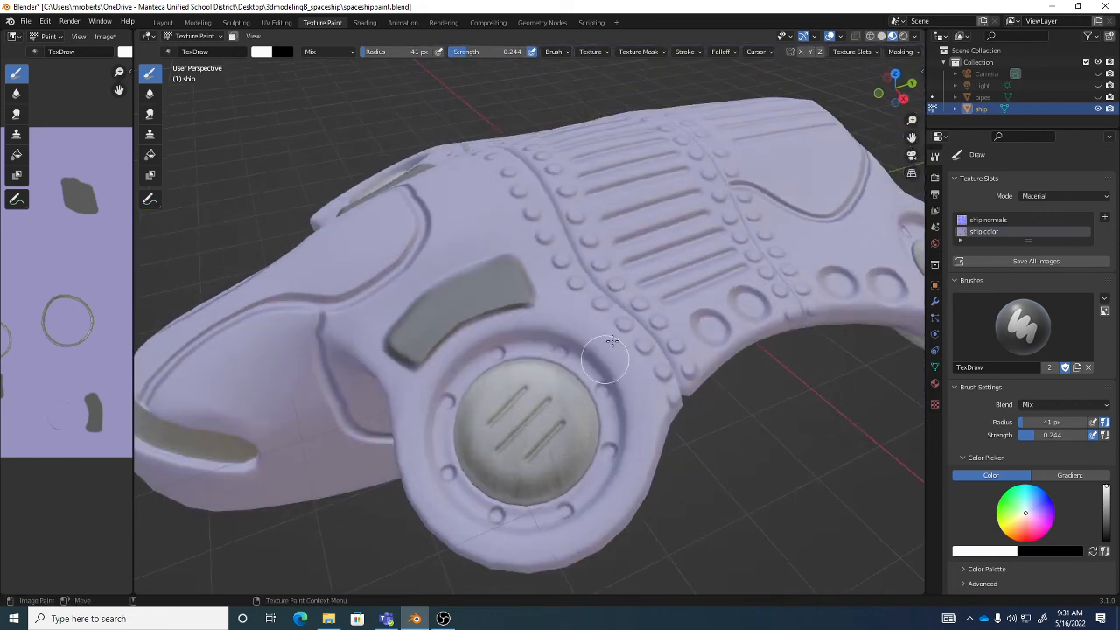
pyautogui.click(600, 52)
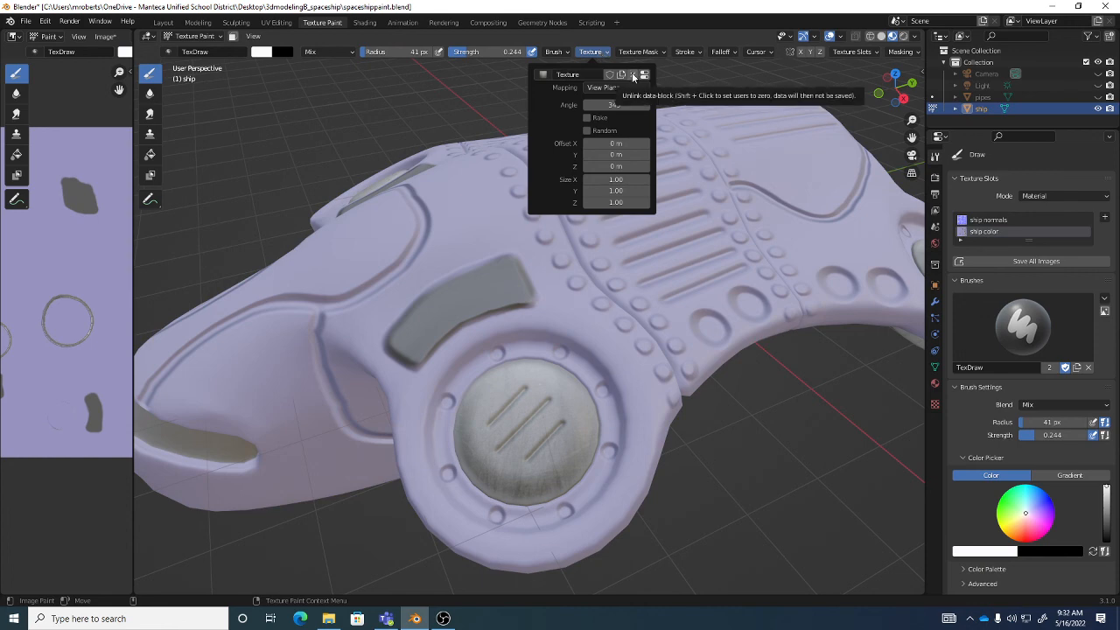
pyautogui.click(634, 76)
pyautogui.scroll(-4, 604, 171)
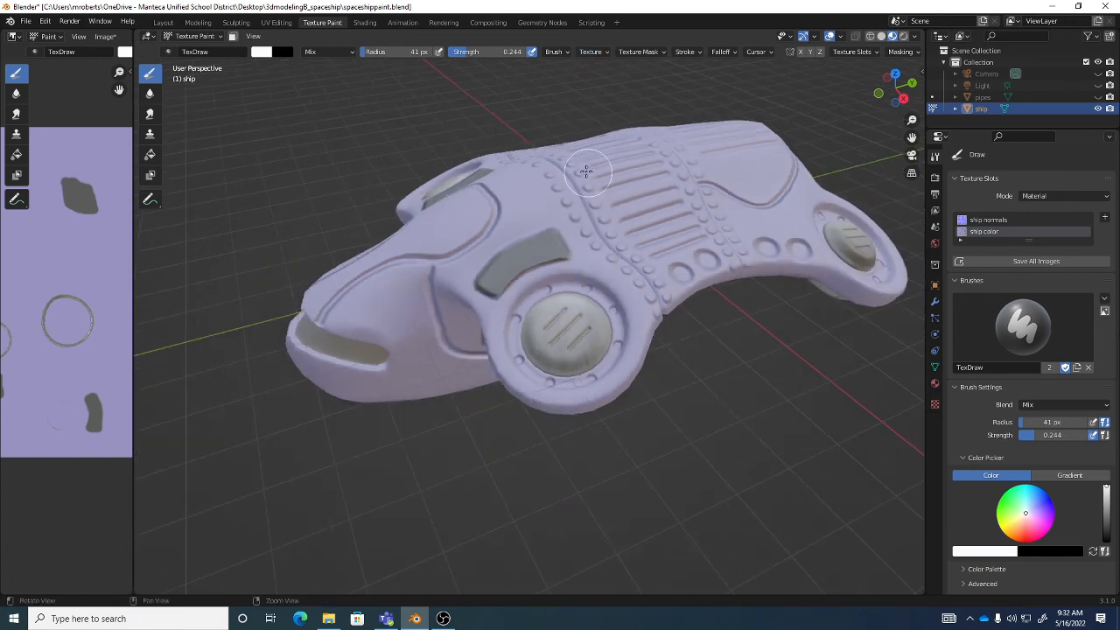
# - Save the painted ship color image and the spaceshippaint.blend file
pyautogui.click(106, 37)
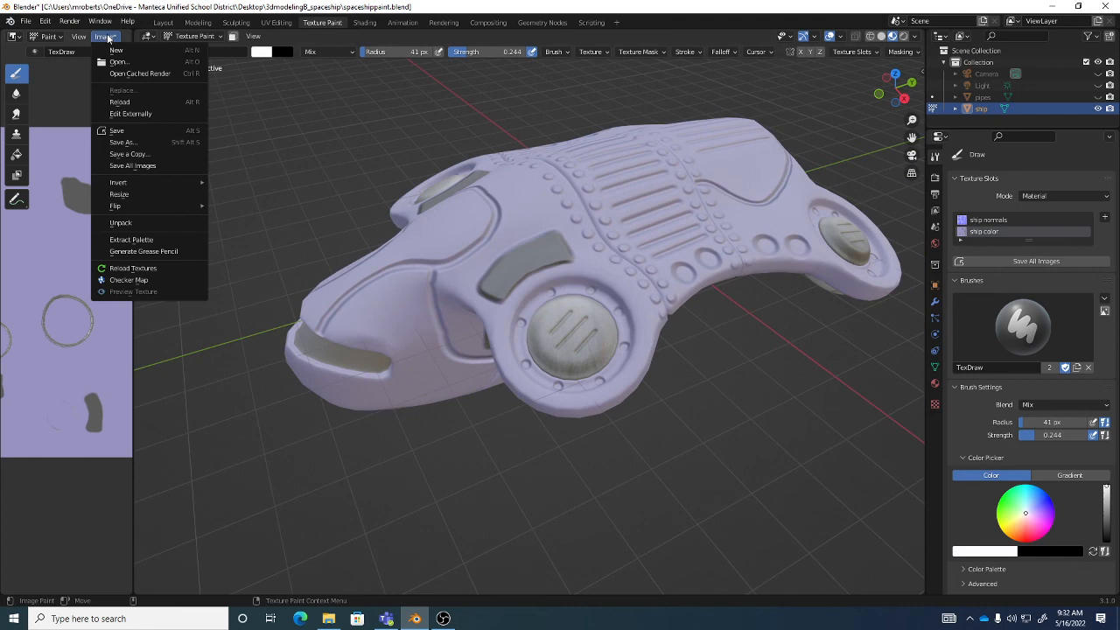
pyautogui.click(118, 133)
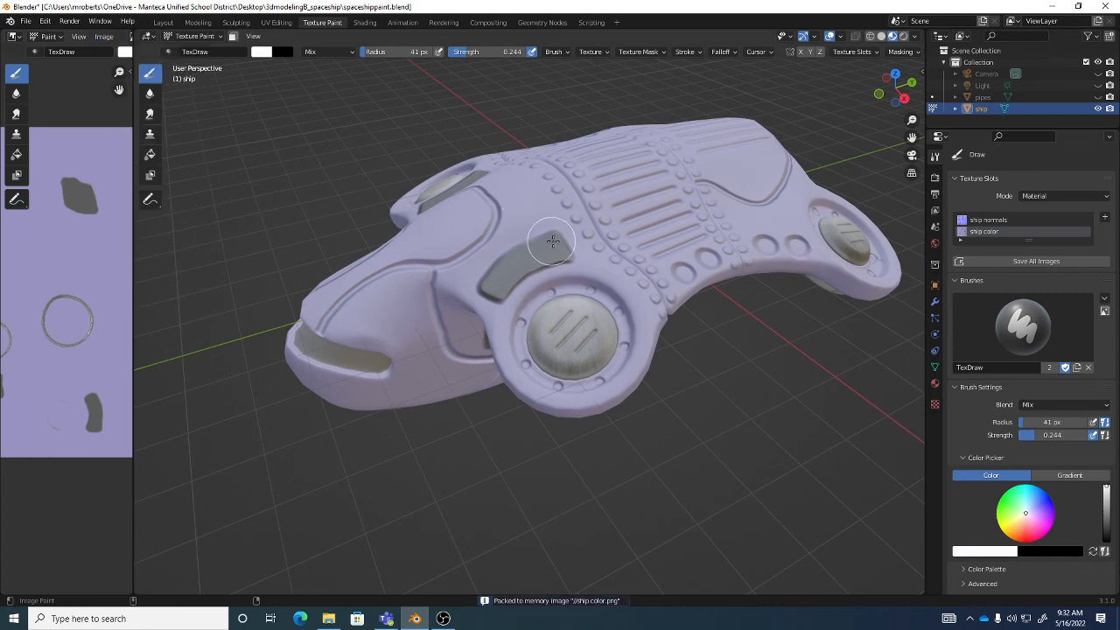
pyautogui.hotkey('ctrl', 's')
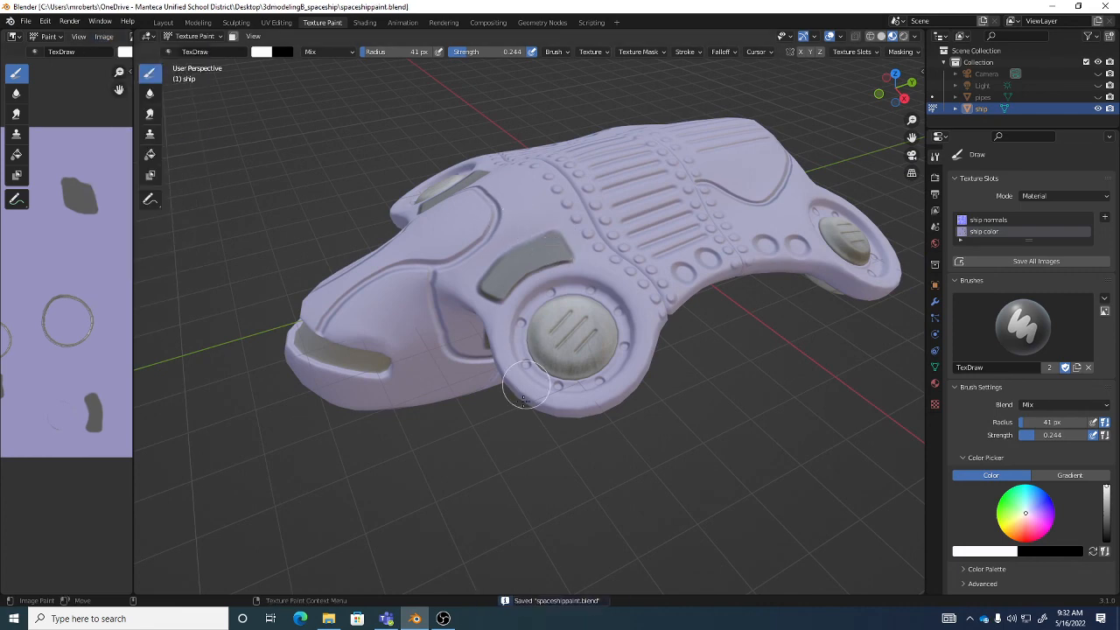
pyautogui.moveTo(446, 619)
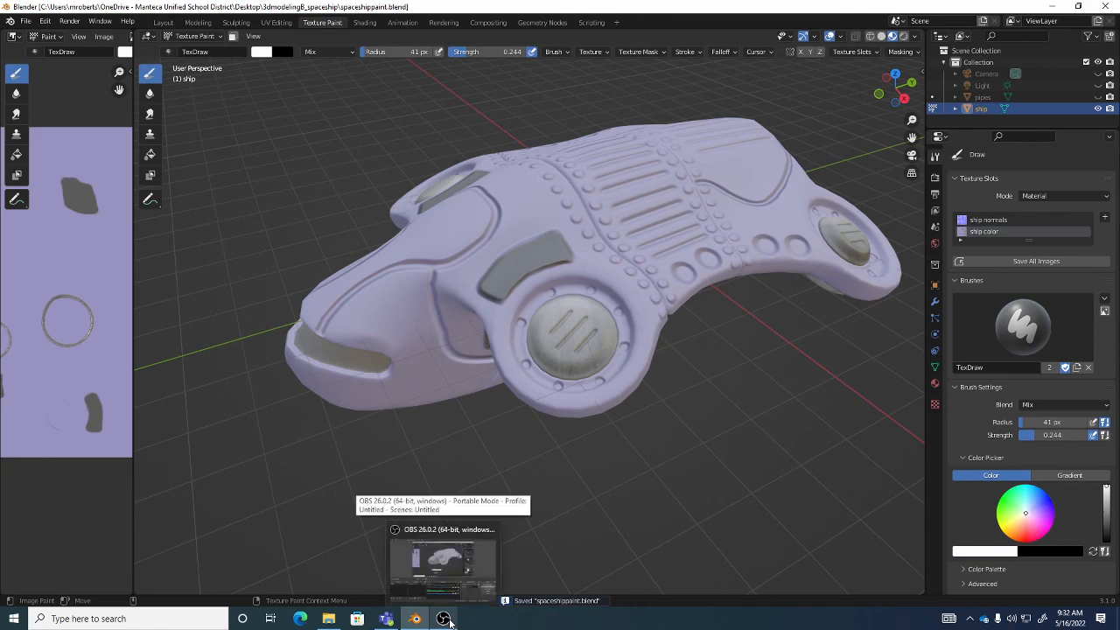